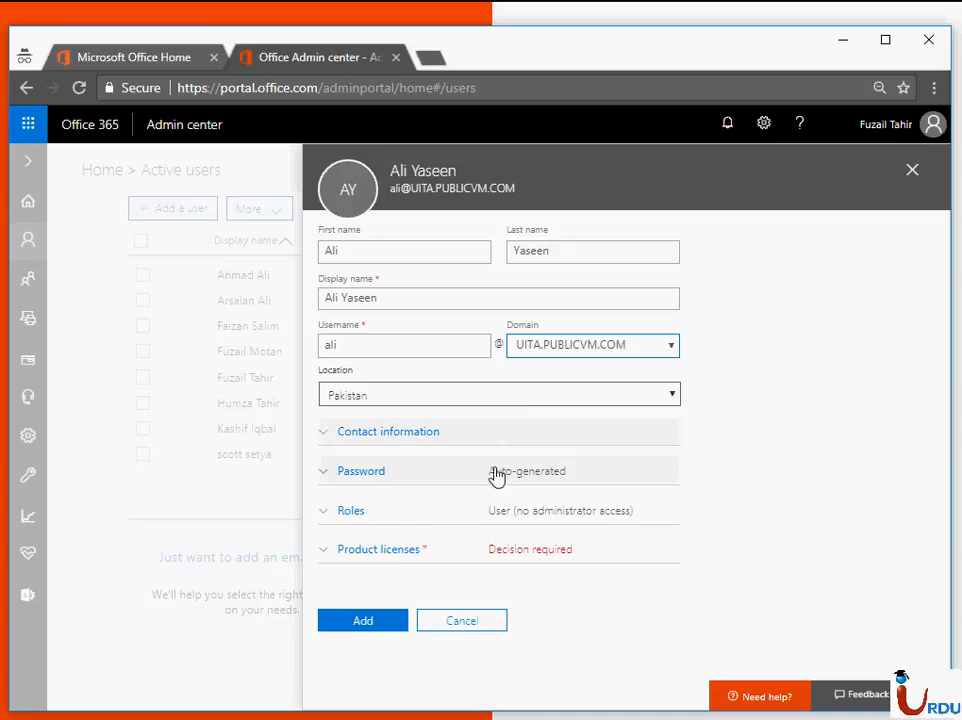
- Choose an admin-created password for the new user, turn off the forced change at first sign-in, and enter the account password
{"action": "left_click", "coordinate": [494, 472]}
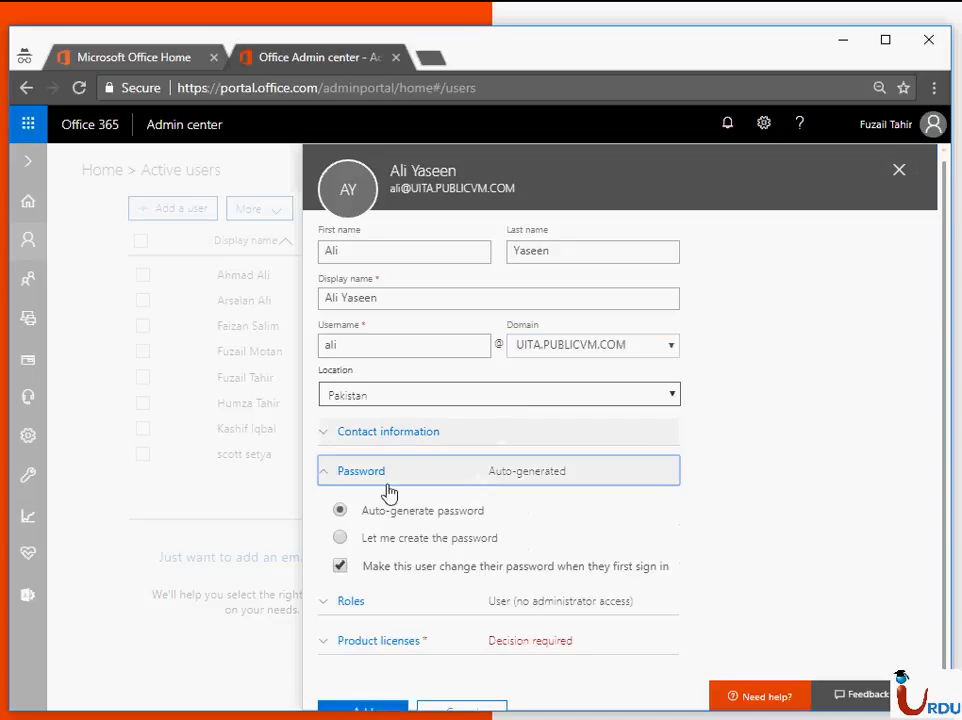
{"action": "left_click", "coordinate": [340, 537]}
{"action": "left_click", "coordinate": [339, 612]}
{"action": "left_click", "coordinate": [396, 586]}
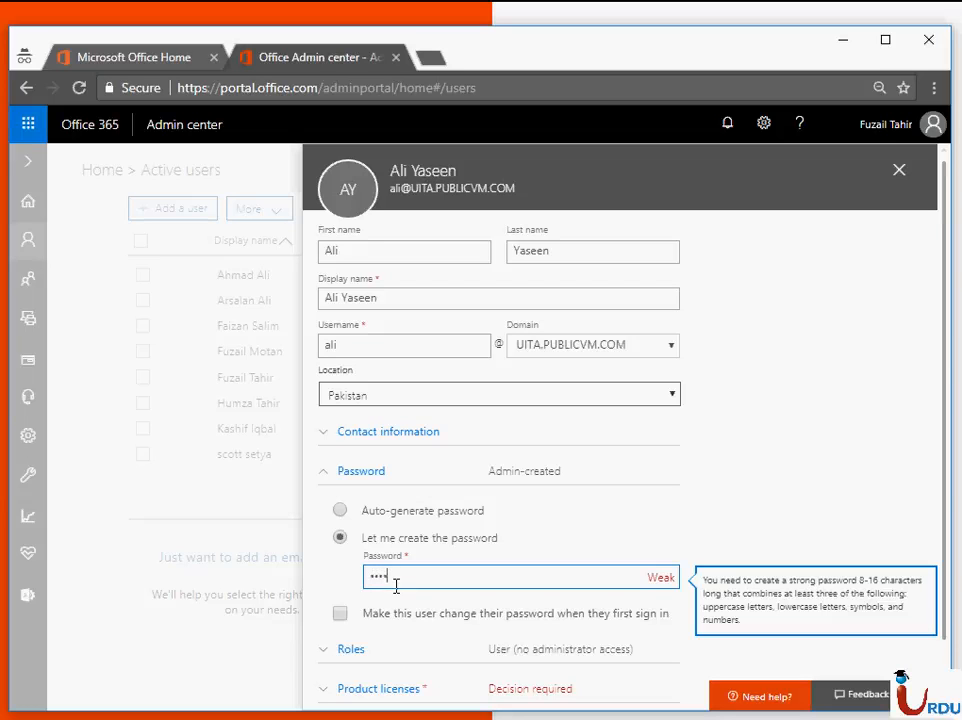
{"action": "type", "text": "••••••••"}
- Expand the new user's role settings and review the available administrator access options
{"action": "left_click", "coordinate": [404, 652]}
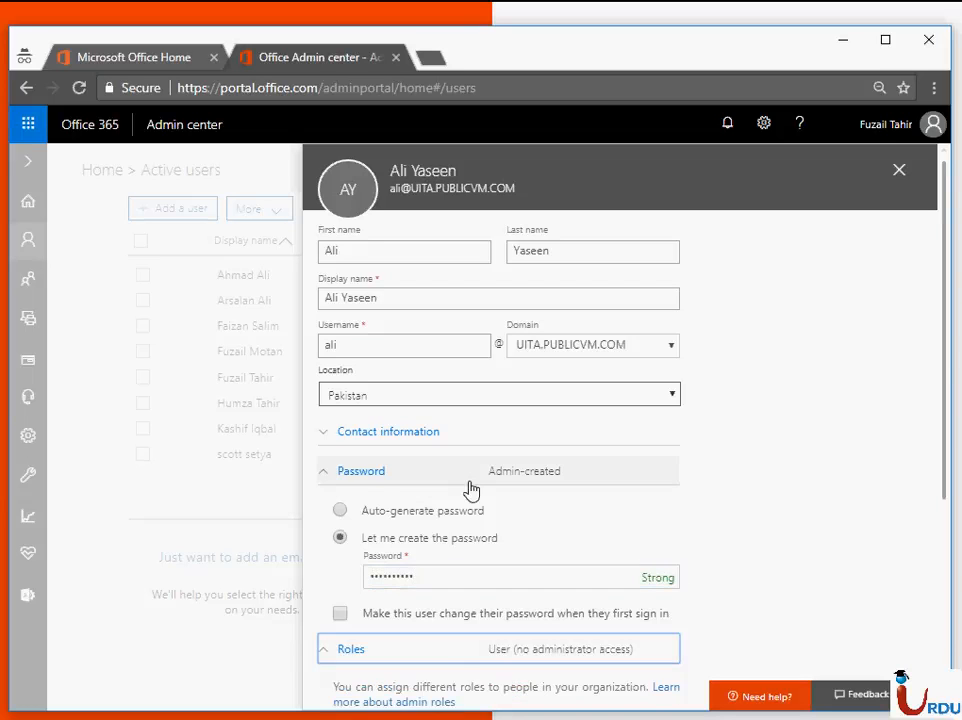
{"action": "left_click", "coordinate": [434, 299]}
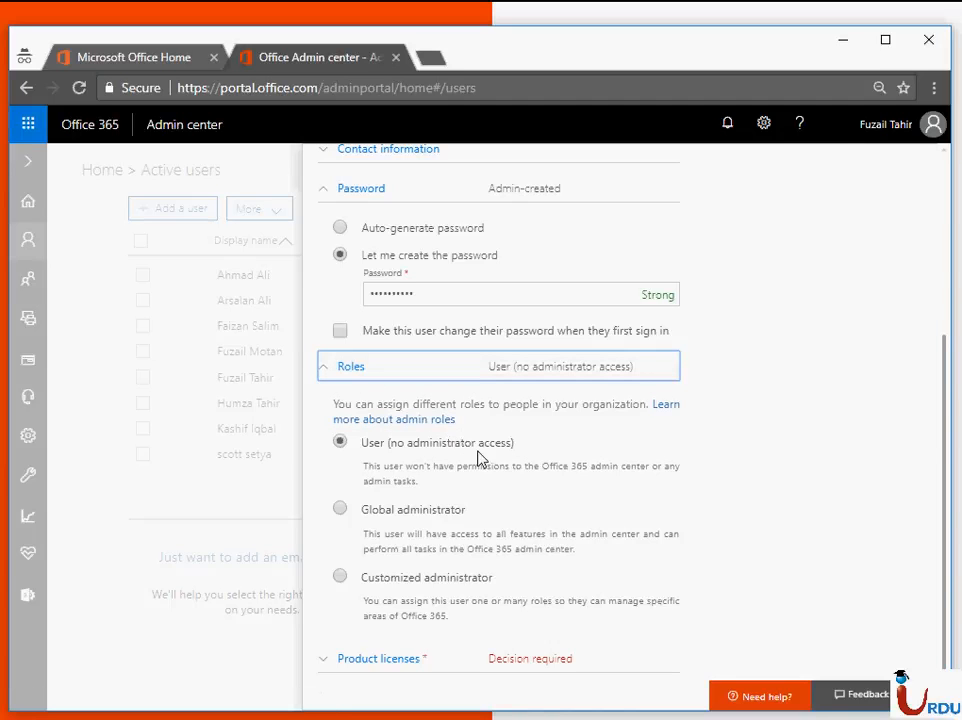
{"action": "scroll", "coordinate": [485, 510], "scroll_direction": "down", "scroll_amount": 1}
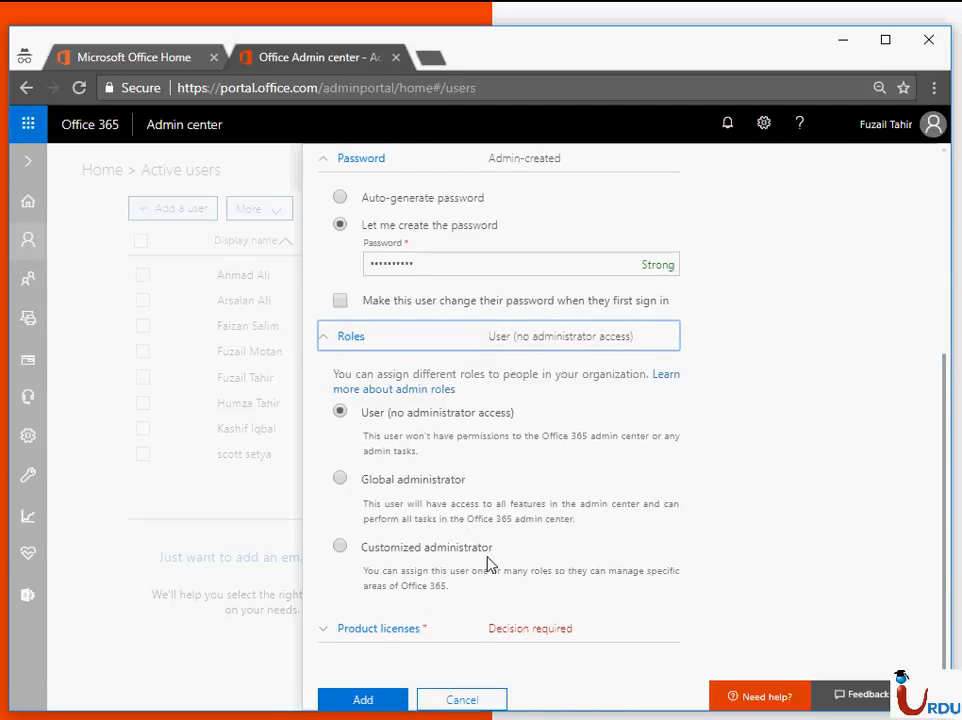
- Turn on the Office 365 Enterprise E3 product license for the new user and review its included services
{"action": "left_click", "coordinate": [496, 638]}
{"action": "scroll", "coordinate": [490, 450], "scroll_direction": "down", "scroll_amount": 2}
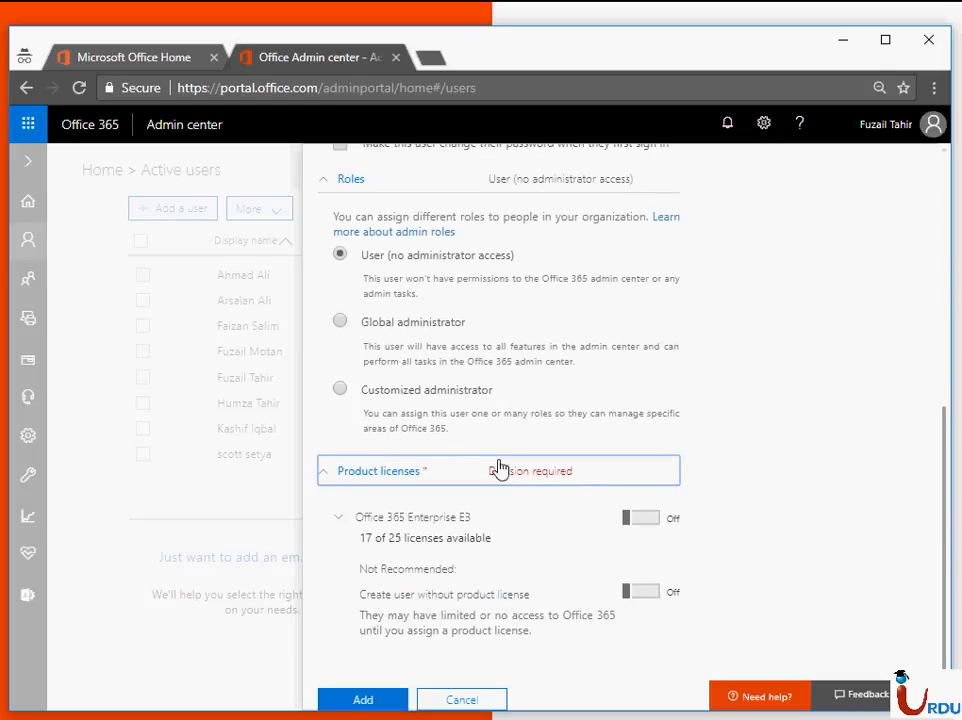
{"action": "left_click", "coordinate": [632, 519]}
{"action": "scroll", "coordinate": [540, 410], "scroll_direction": "down", "scroll_amount": 3}
{"action": "scroll", "coordinate": [477, 565], "scroll_direction": "down", "scroll_amount": 2}
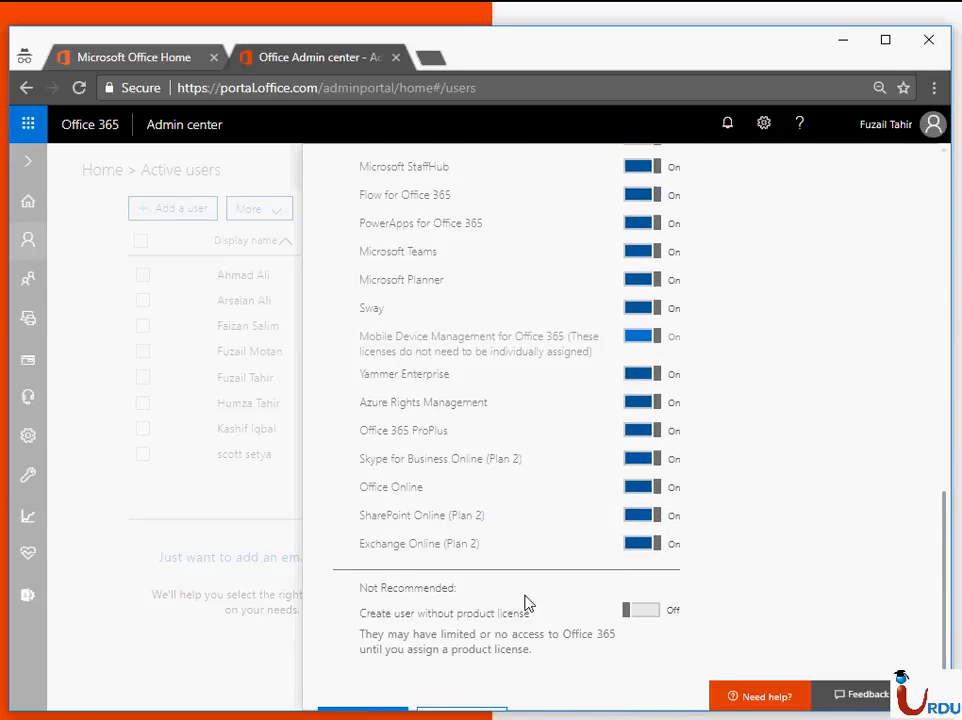
- Add the user and email the new password to the prefilled recipient, dismissing the feedback survey
{"action": "left_click", "coordinate": [363, 699]}
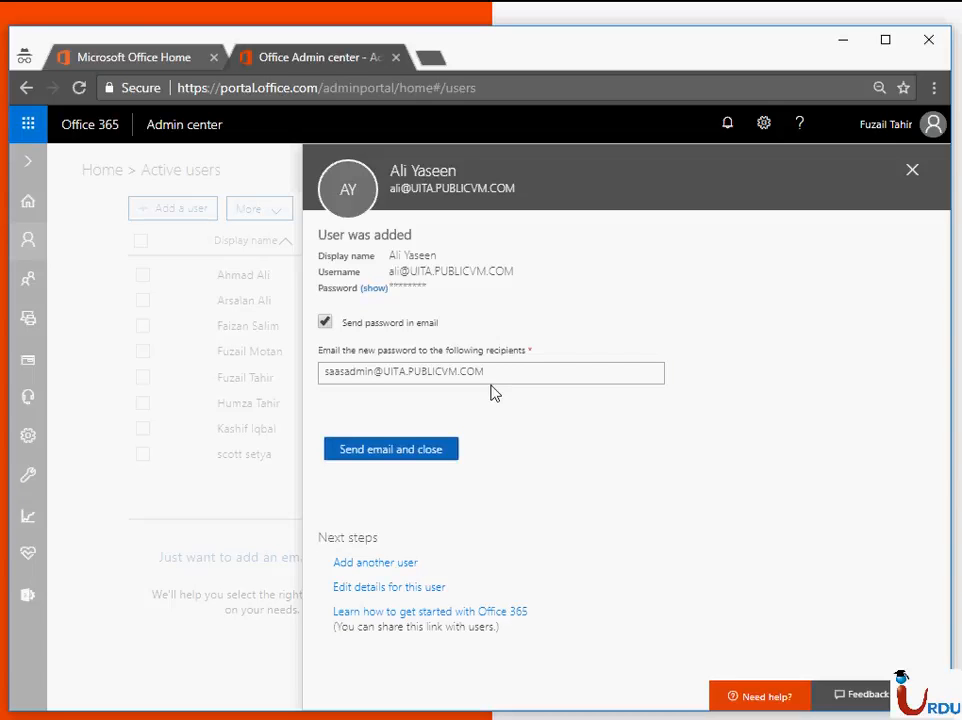
{"action": "left_click", "coordinate": [425, 450]}
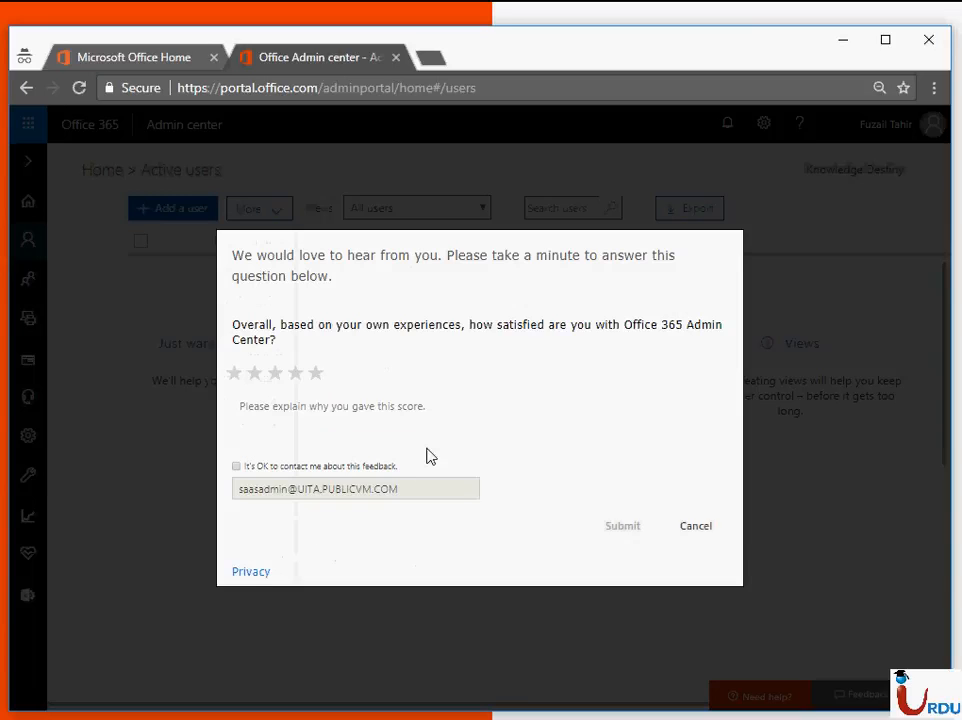
{"action": "left_click", "coordinate": [674, 530]}
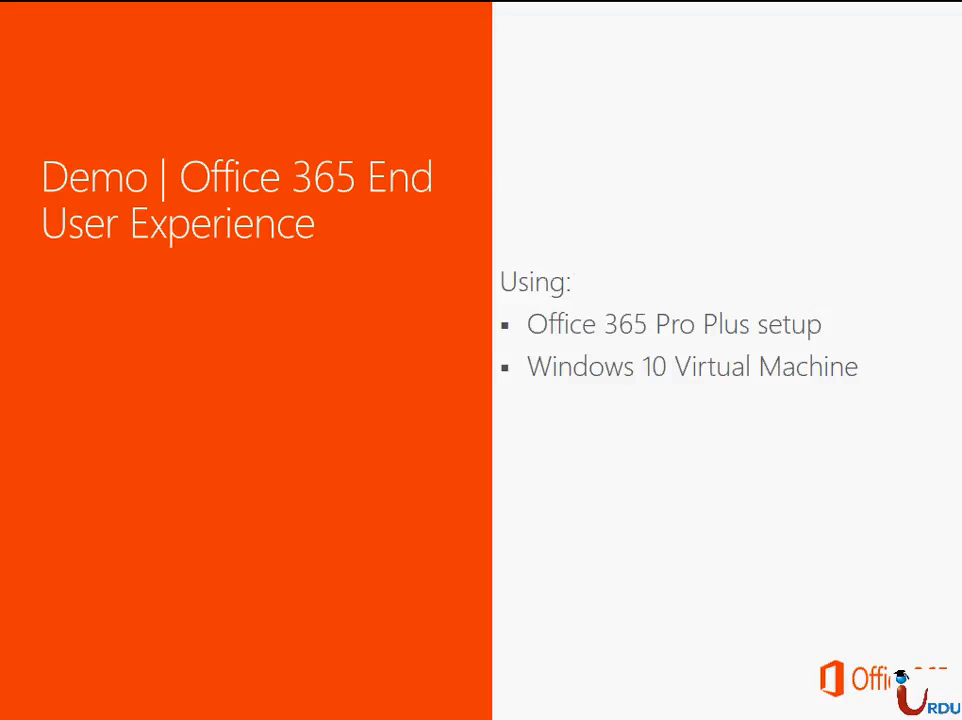
- Switch to the Hyp-Srv-01 remote desktop session and bring up the Win10-UTA-VM virtual machine
{"action": "key", "text": "alt+Tab"}
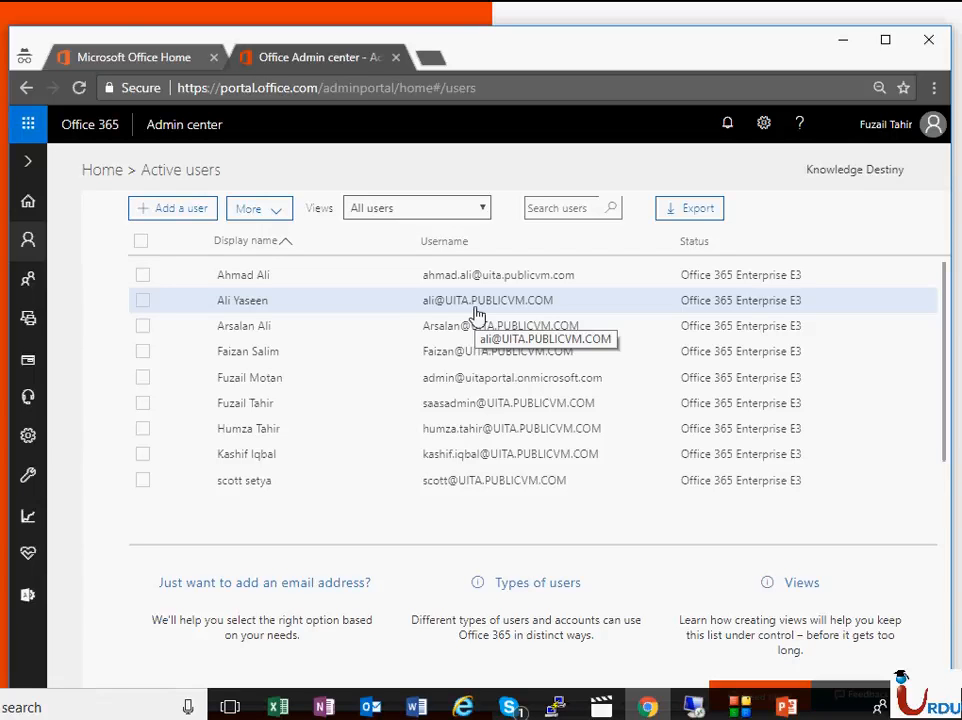
{"action": "key", "text": "alt+Tab"}
{"action": "key", "text": "alt+Tab"}
{"action": "key", "text": "alt+Tab"}
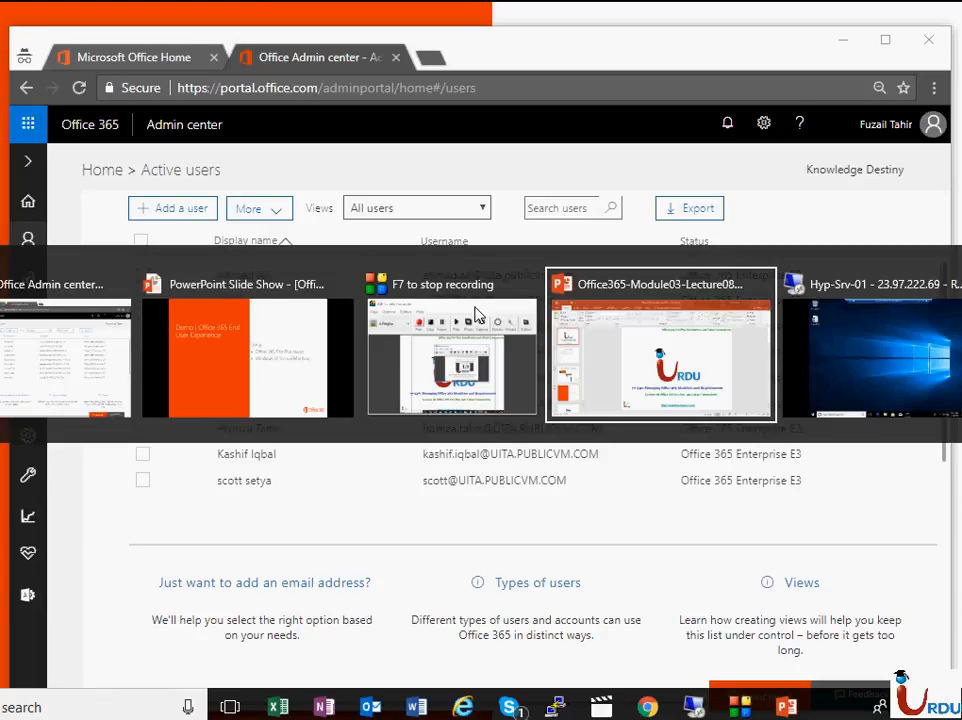
{"action": "key", "text": "alt+Tab"}
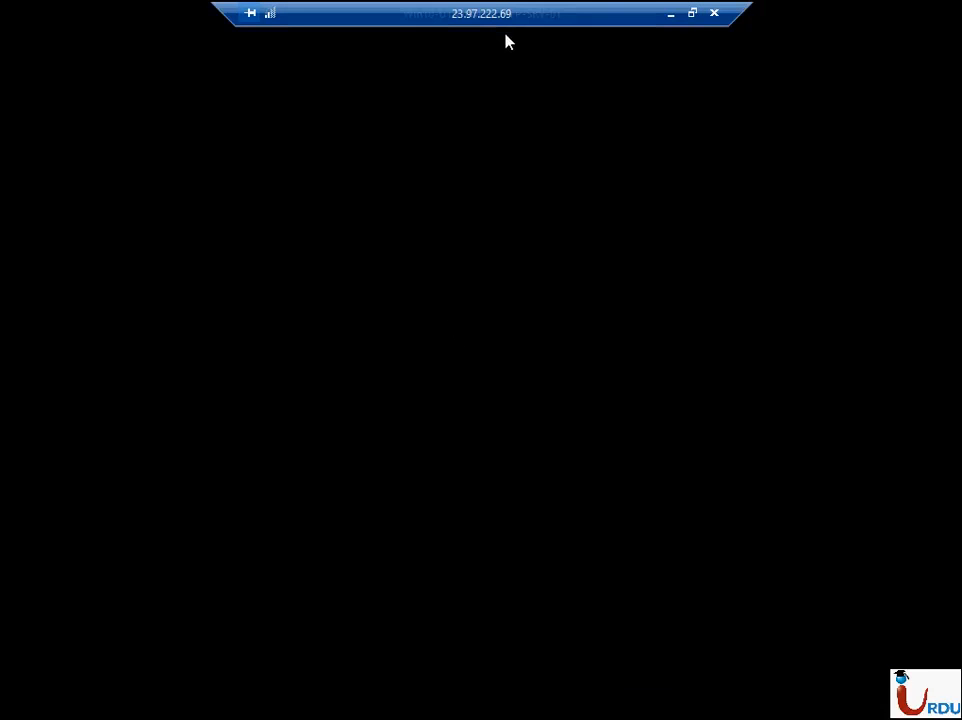
{"action": "double_click", "coordinate": [509, 22]}
{"action": "left_click", "coordinate": [517, 20]}
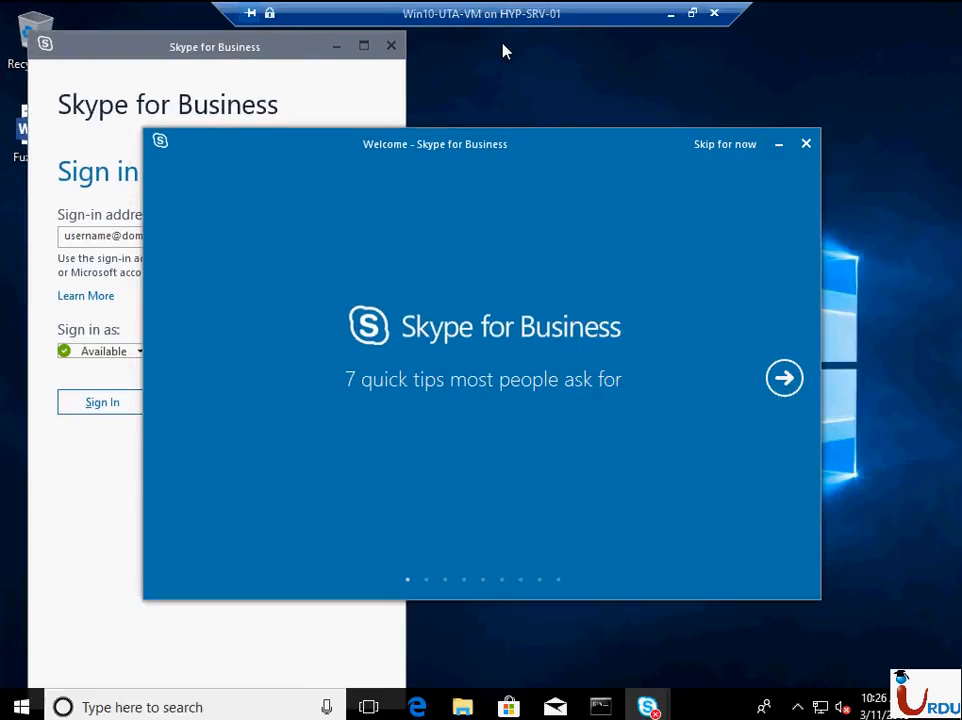
- Clear the virtual machine's desktop by minimizing the Skype for Business welcome and sign-in windows
{"action": "left_click", "coordinate": [779, 144]}
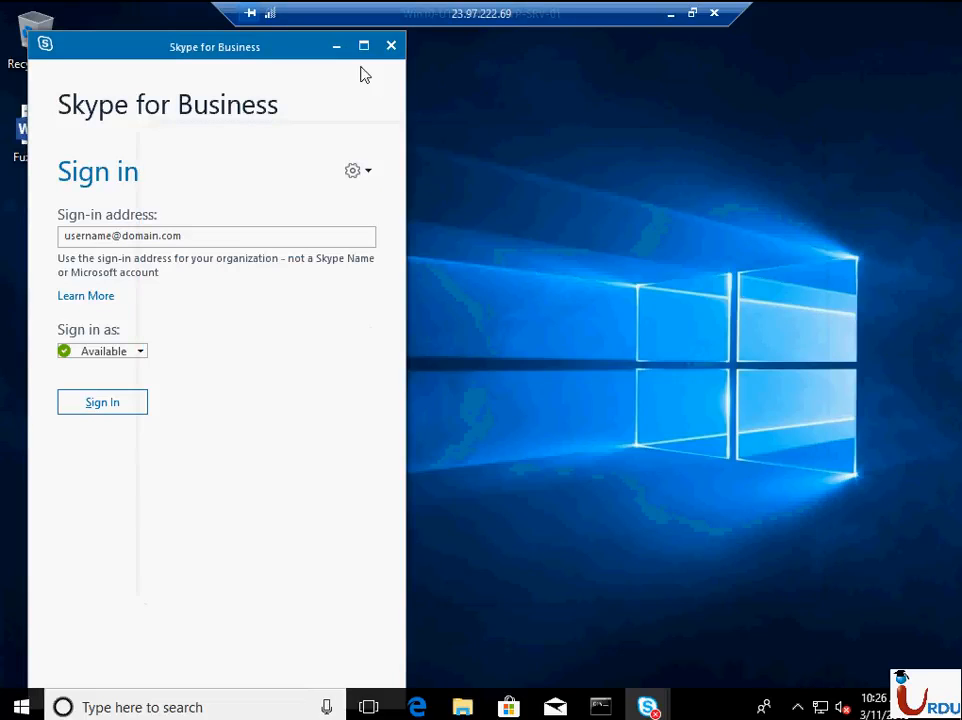
{"action": "left_click", "coordinate": [337, 46]}
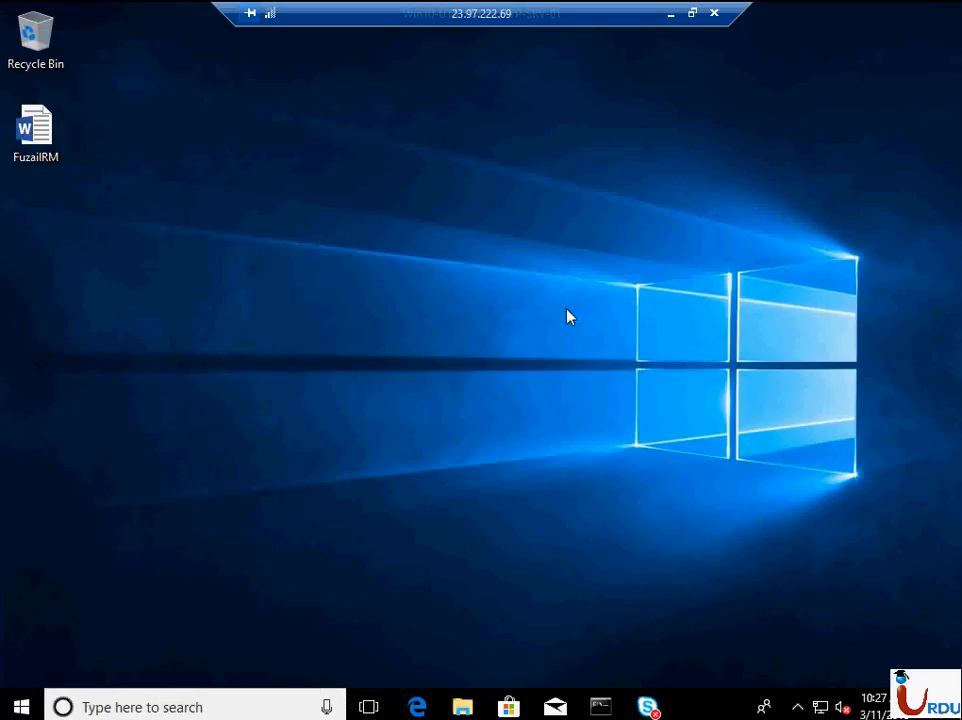
{"action": "right_click", "coordinate": [568, 312]}
{"action": "left_click", "coordinate": [597, 369]}
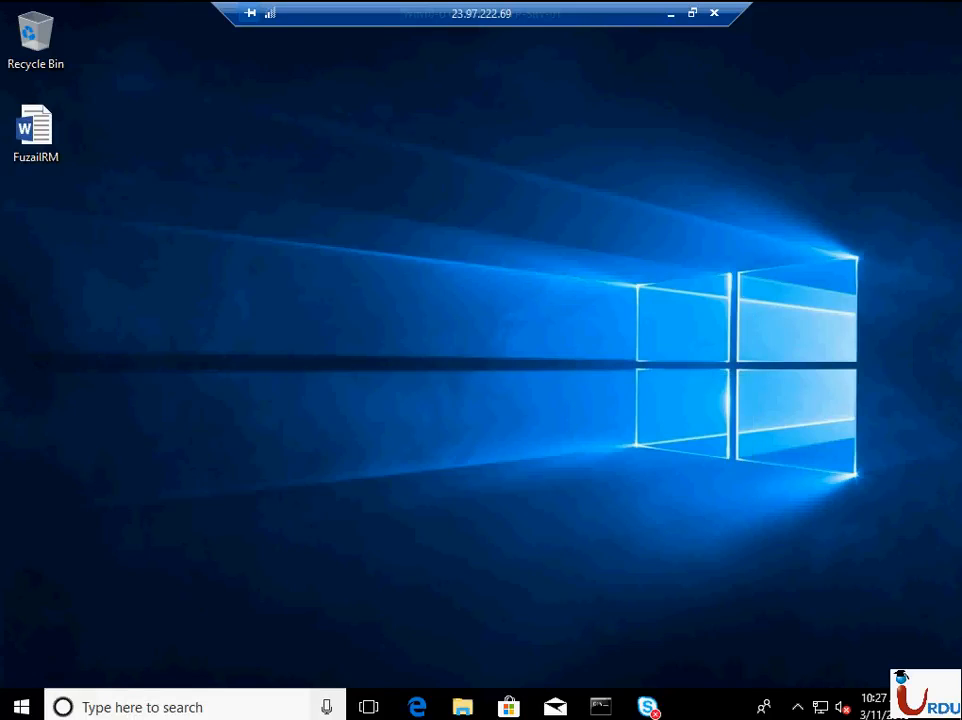
- Launch Internet Explorer in the virtual machine and go to portal.office.com
{"action": "left_click", "coordinate": [21, 707]}
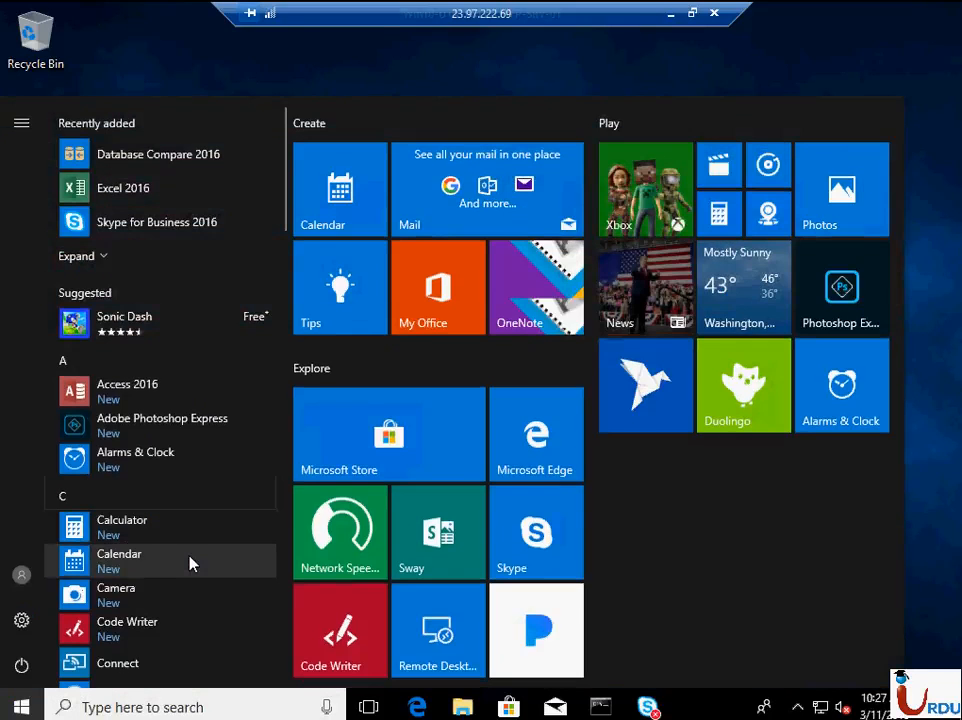
{"action": "type", "text": "inter"}
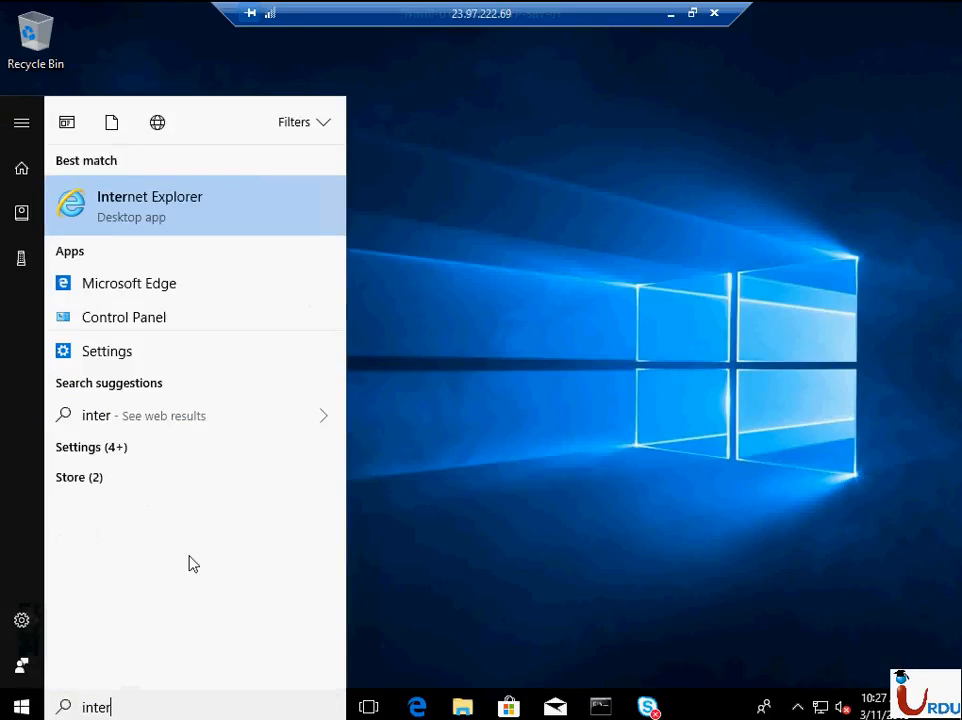
{"action": "key", "text": "Return"}
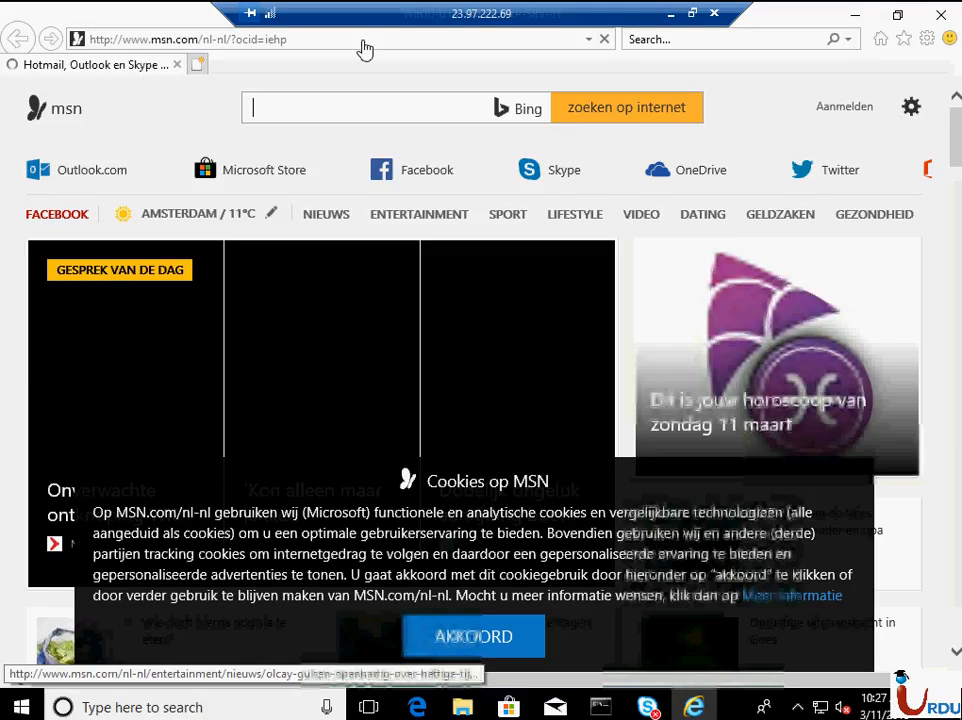
{"action": "left_click", "coordinate": [365, 40]}
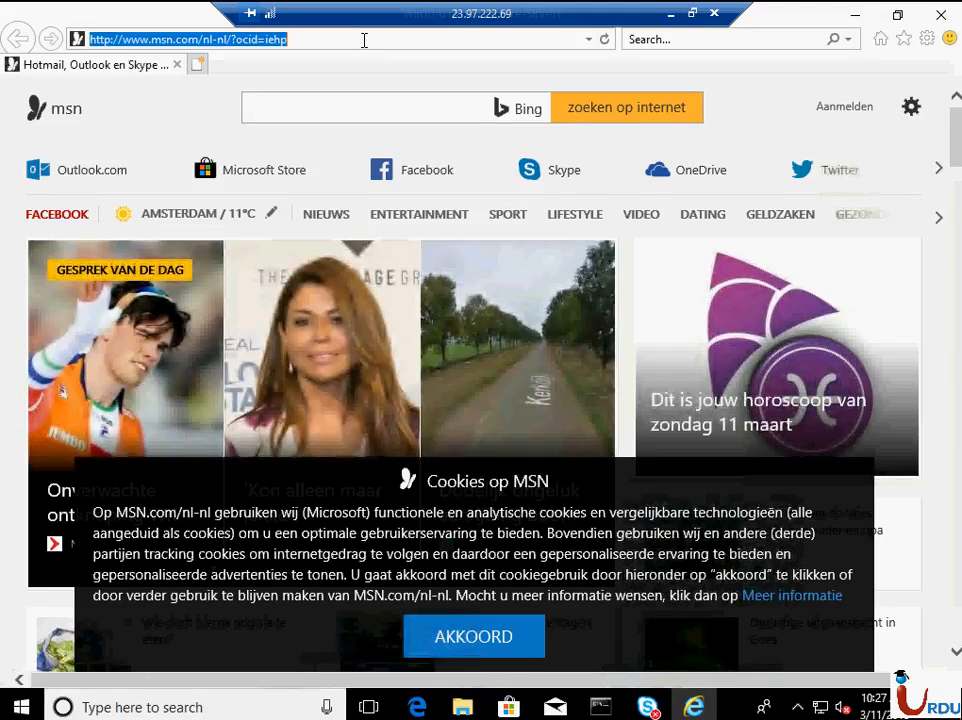
{"action": "type", "text": "portal"}
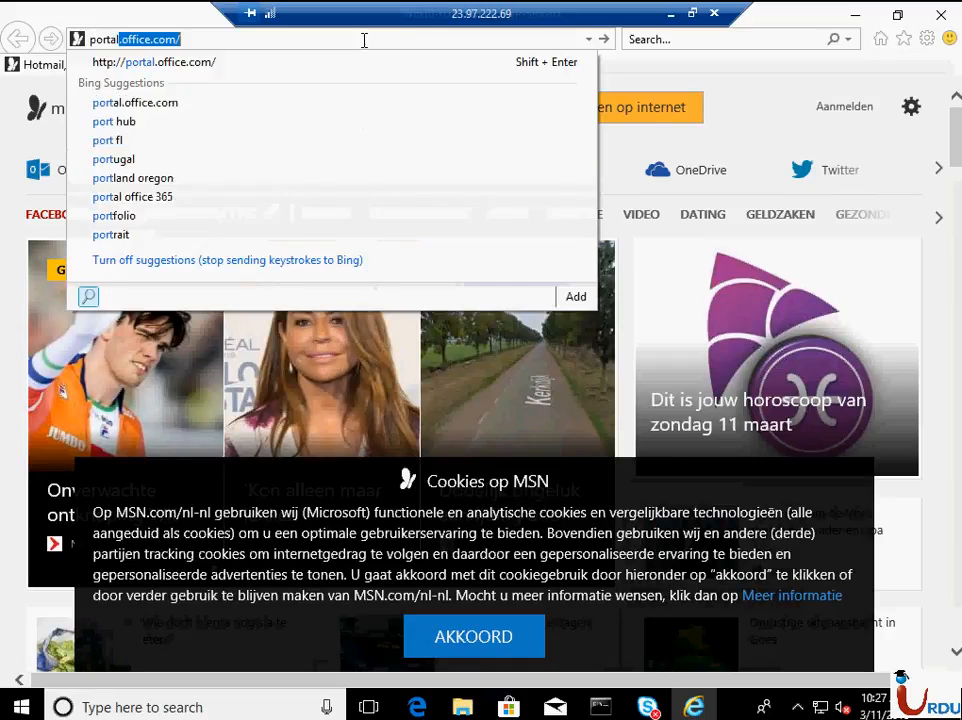
{"action": "type", "text": ".o"}
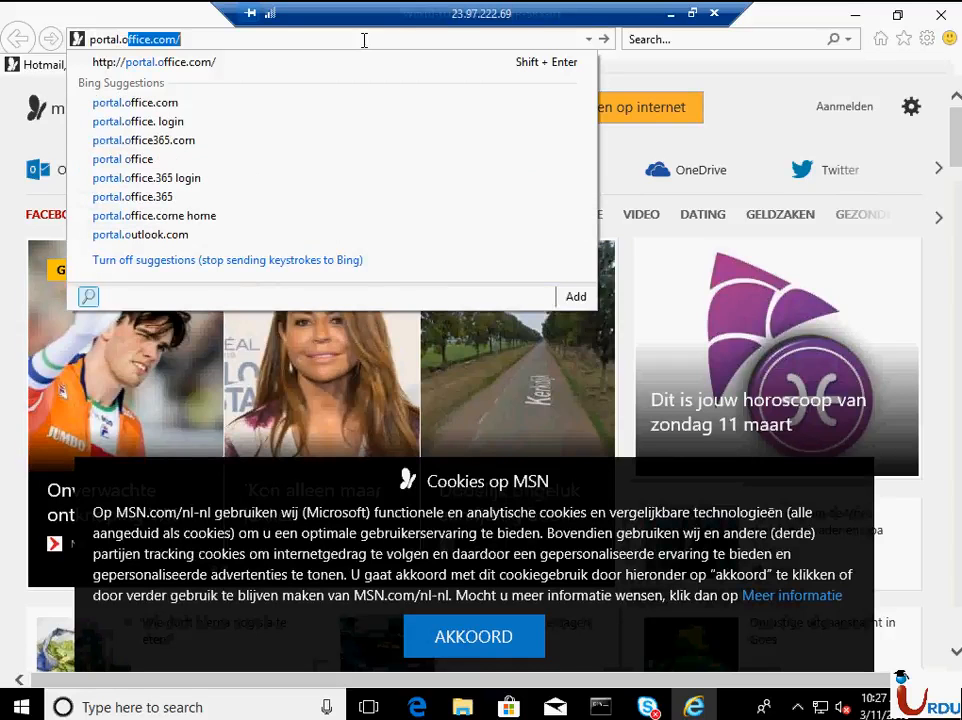
{"action": "type", "text": "ffice.com"}
{"action": "key", "text": "Return"}
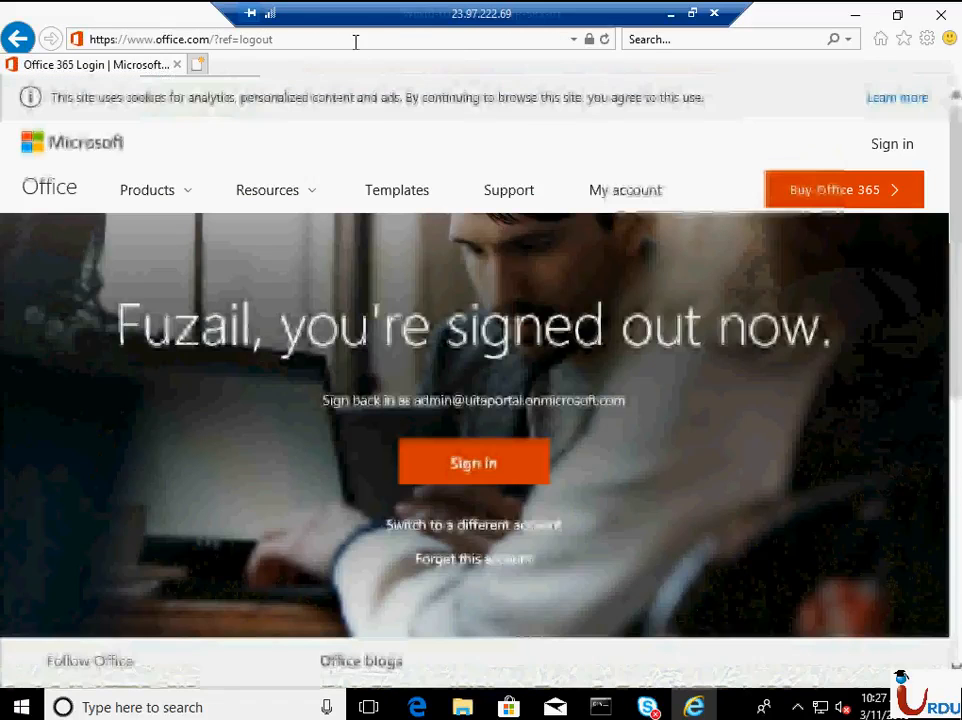
- Load portal.office.com again from the signed-out page to reach the account picker
{"action": "left_click", "coordinate": [354, 39]}
{"action": "left_click", "coordinate": [355, 40]}
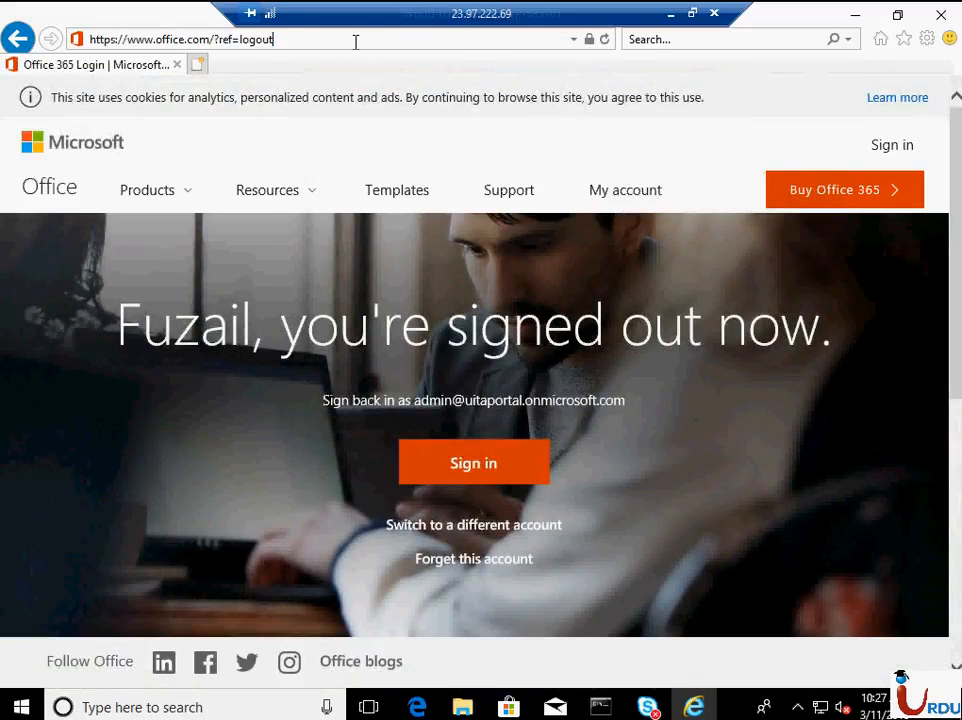
{"action": "left_click", "coordinate": [355, 40]}
{"action": "type", "text": "portal.office.com/"}
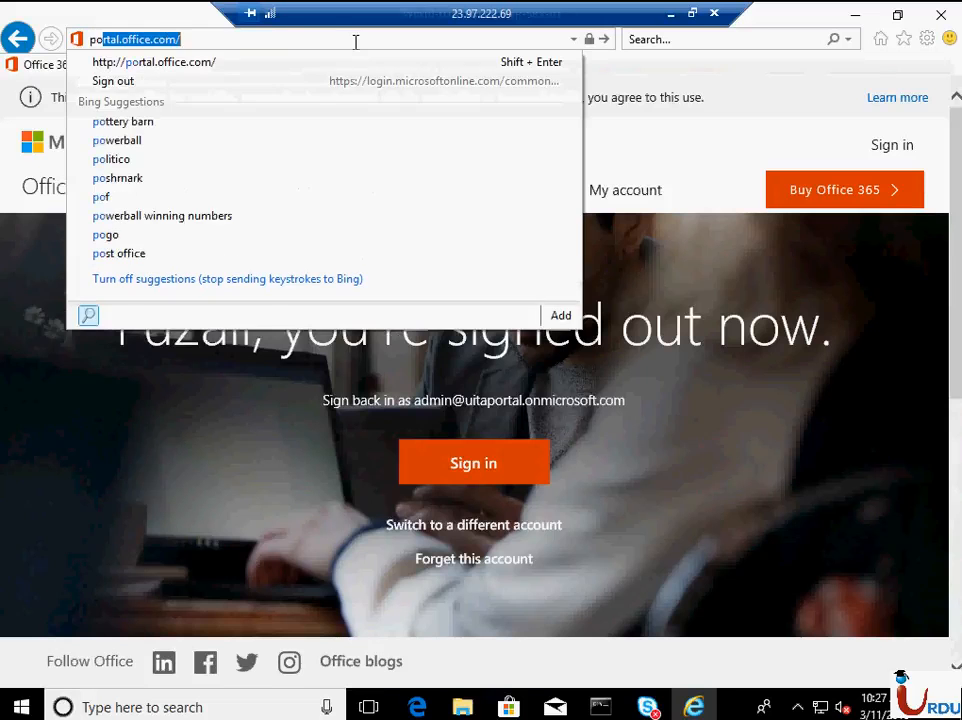
{"action": "key", "text": "Return"}
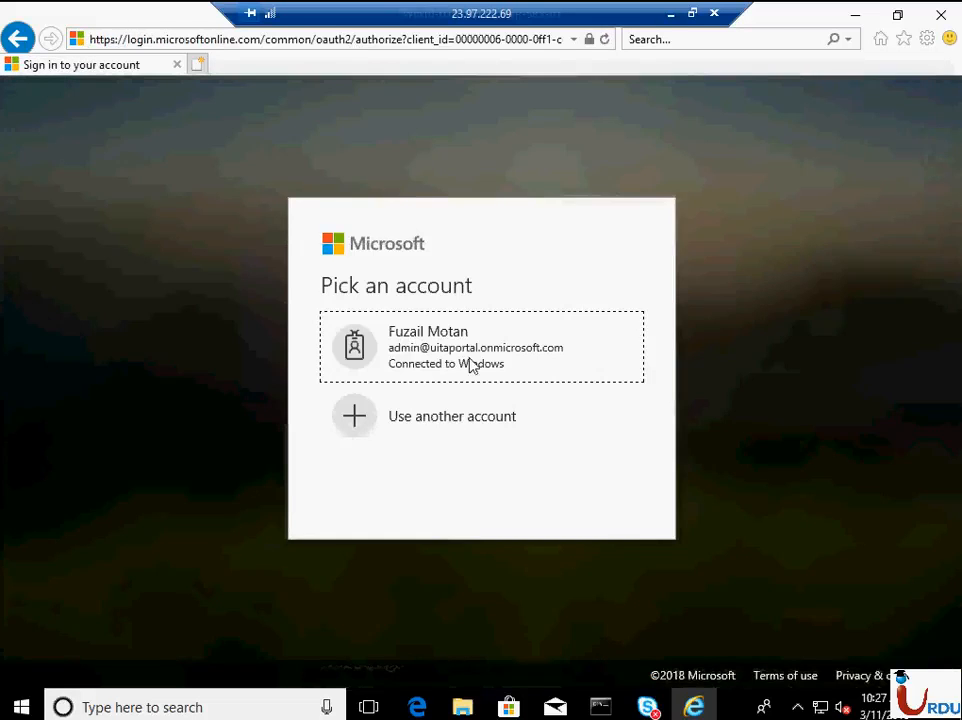
- Choose to sign in with another account and submit the new user's e-mail address
{"action": "left_click", "coordinate": [449, 410]}
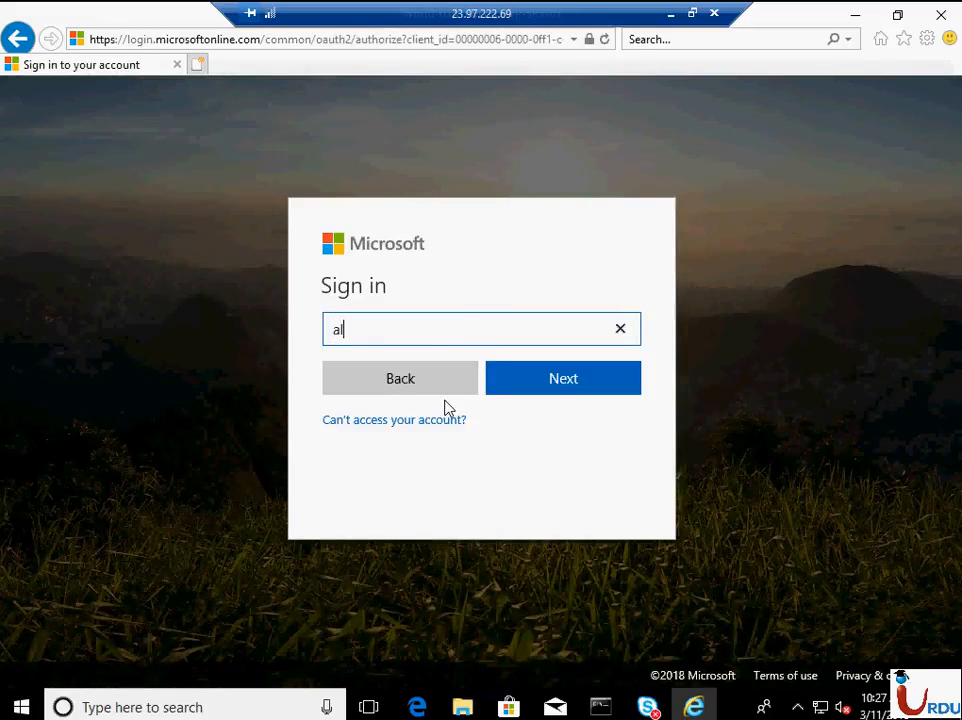
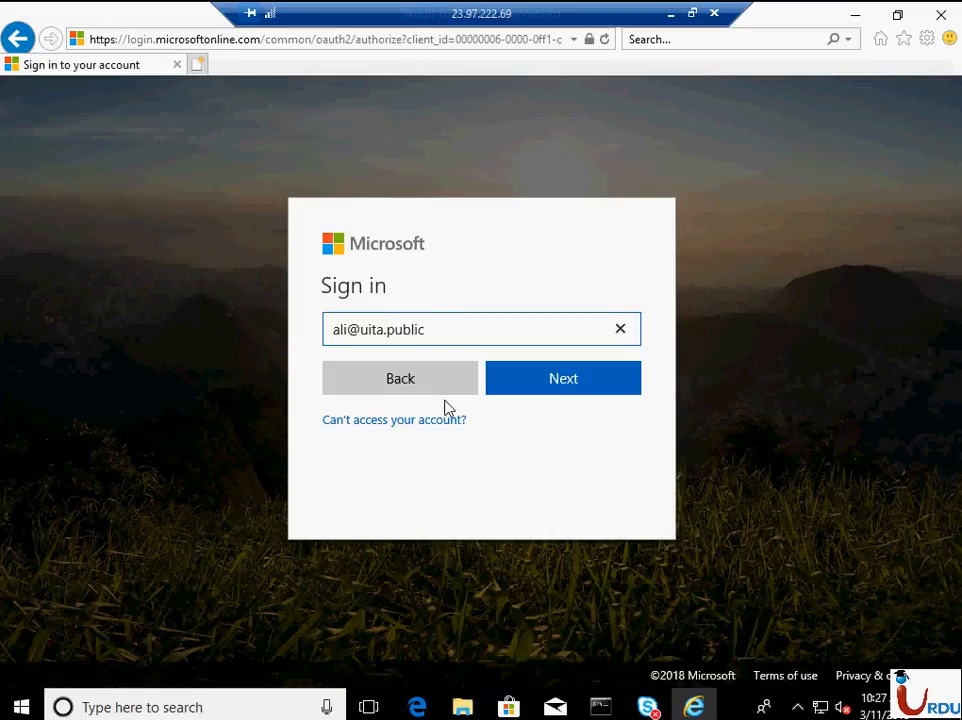
{"action": "key", "text": "Return"}
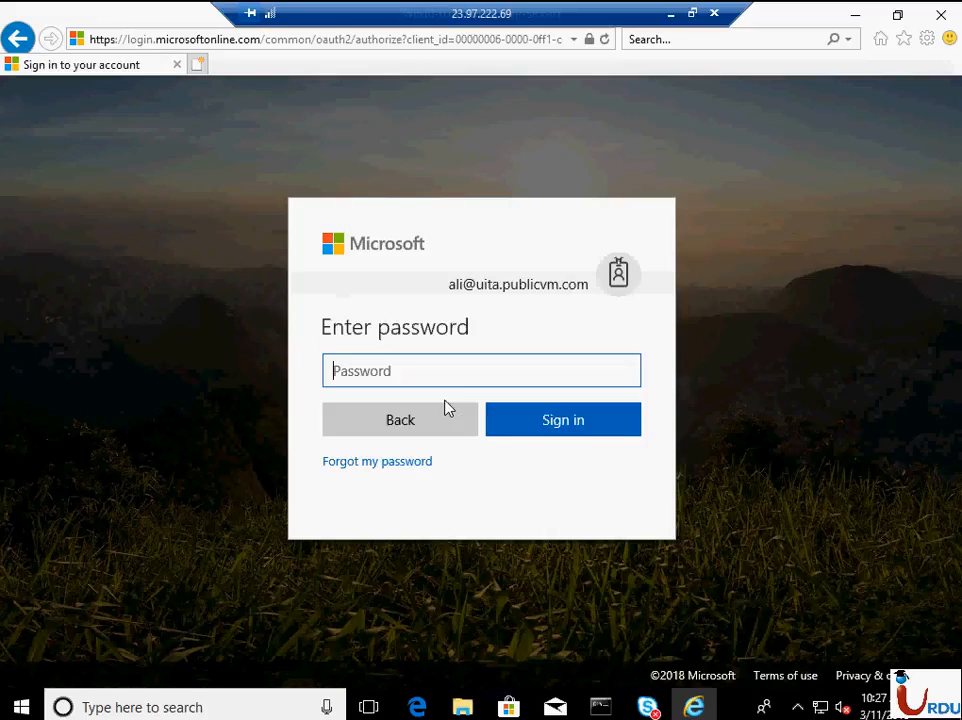
- Enter the new user's account password and sign in to Office 365
{"action": "type", "text": "•"}
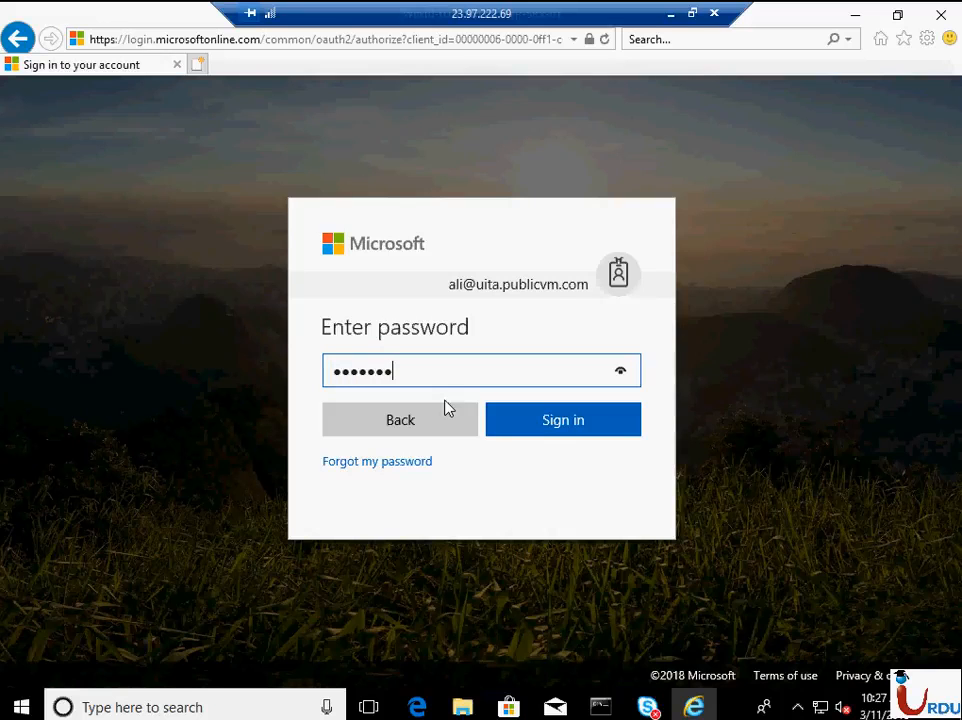
{"action": "type", "text": "•••••••••"}
{"action": "key", "text": "Return"}
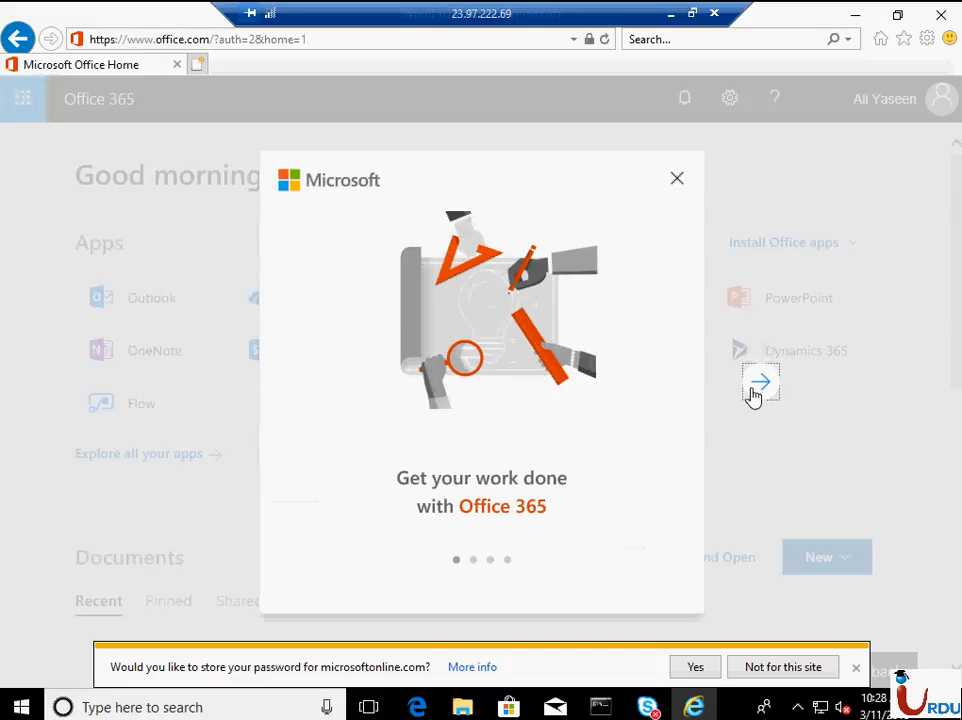
- Page through the Office 365 welcome tour to its final slide
{"action": "left_click", "coordinate": [755, 395]}
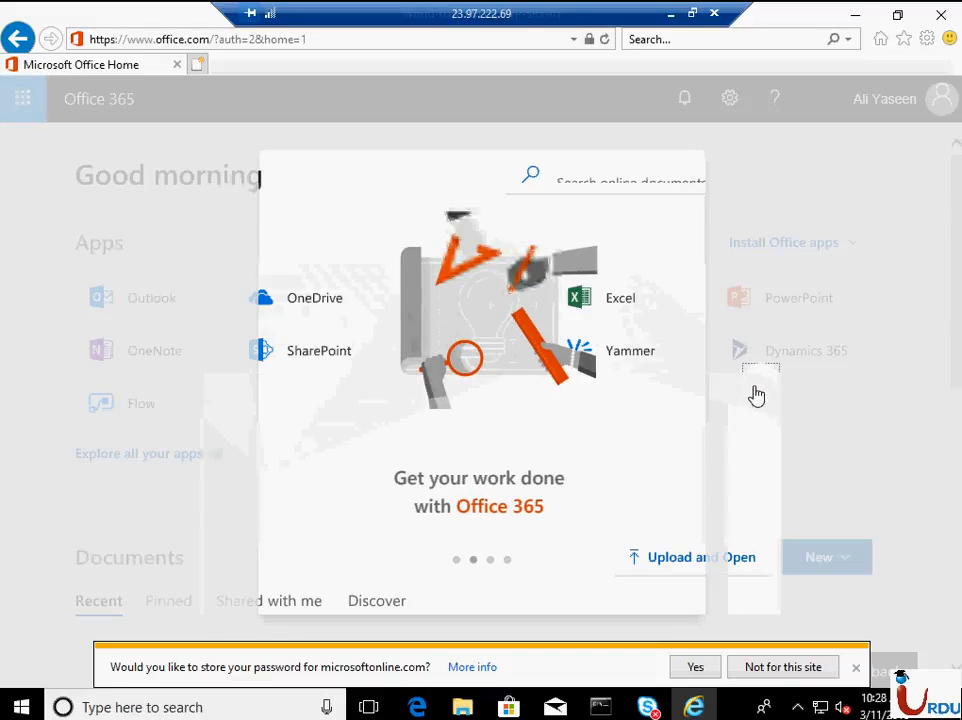
{"action": "left_click", "coordinate": [760, 391]}
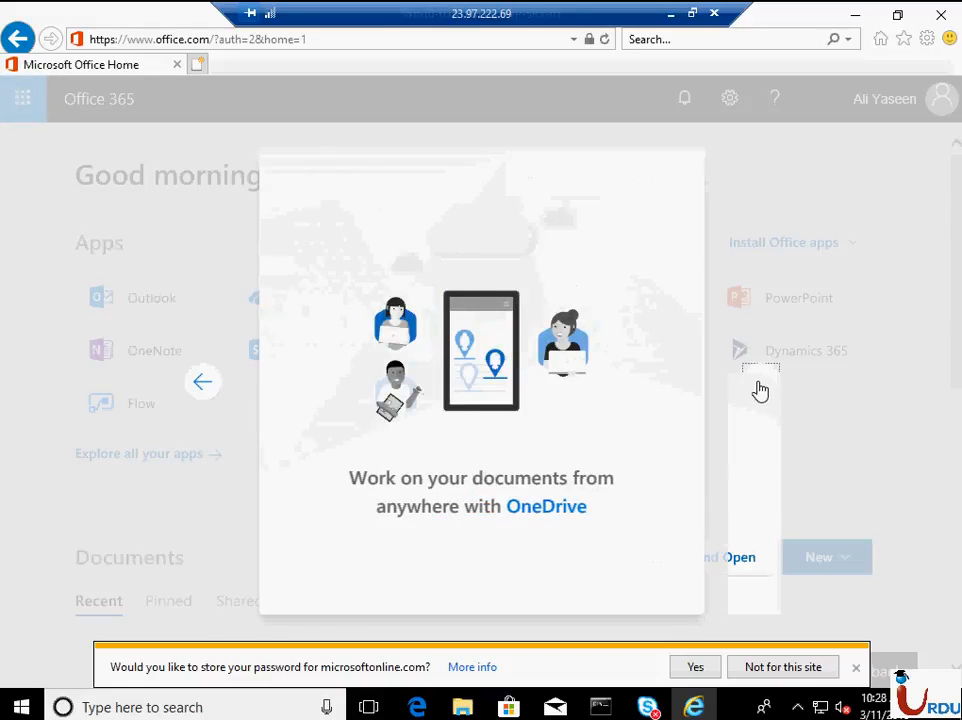
{"action": "left_click", "coordinate": [760, 391]}
{"action": "left_click", "coordinate": [760, 391]}
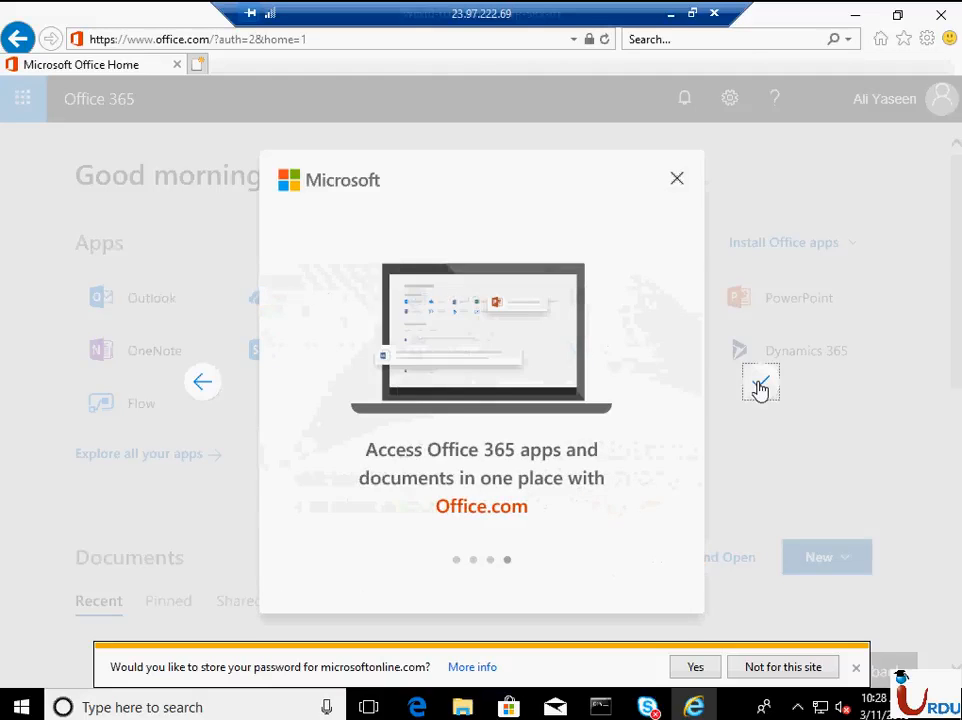
- Finish the Office 365 welcome tour and dismiss the browser's offer to store the password
{"action": "left_click", "coordinate": [757, 389]}
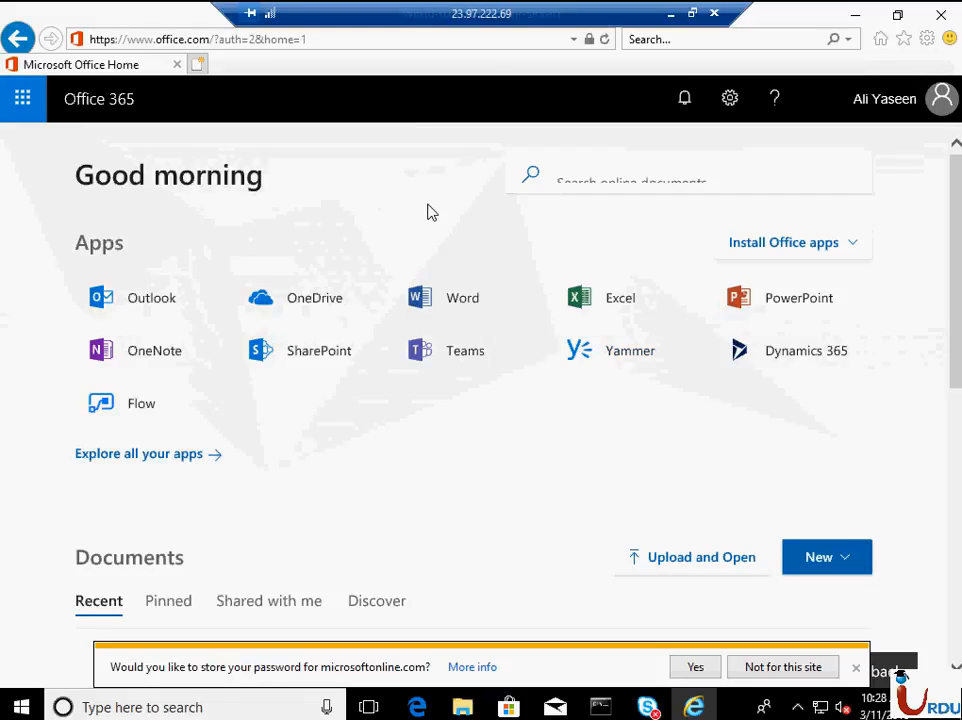
{"action": "left_click", "coordinate": [856, 671]}
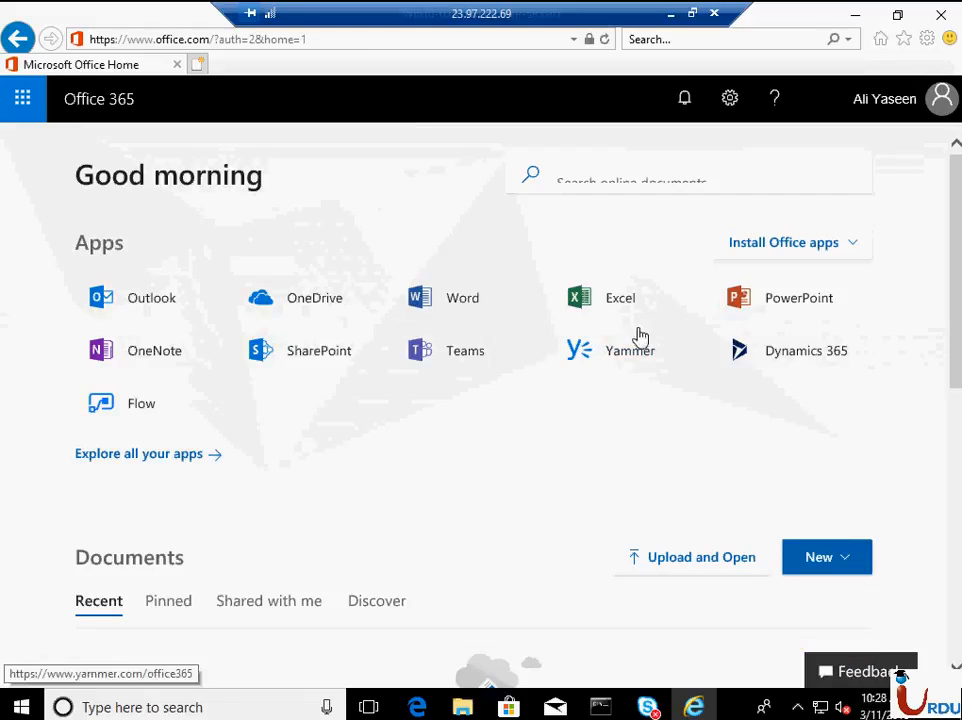
- Examine the language and 32-bit or 64-bit version choices under the other Office install options, then close that page
{"action": "left_click", "coordinate": [835, 256]}
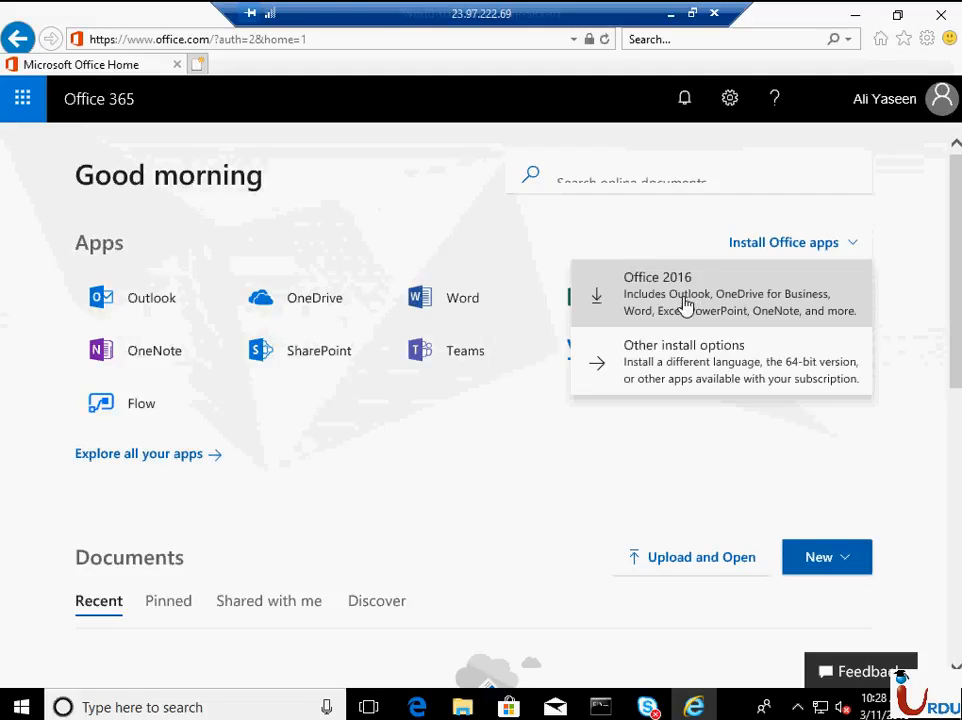
{"action": "left_click", "coordinate": [697, 362]}
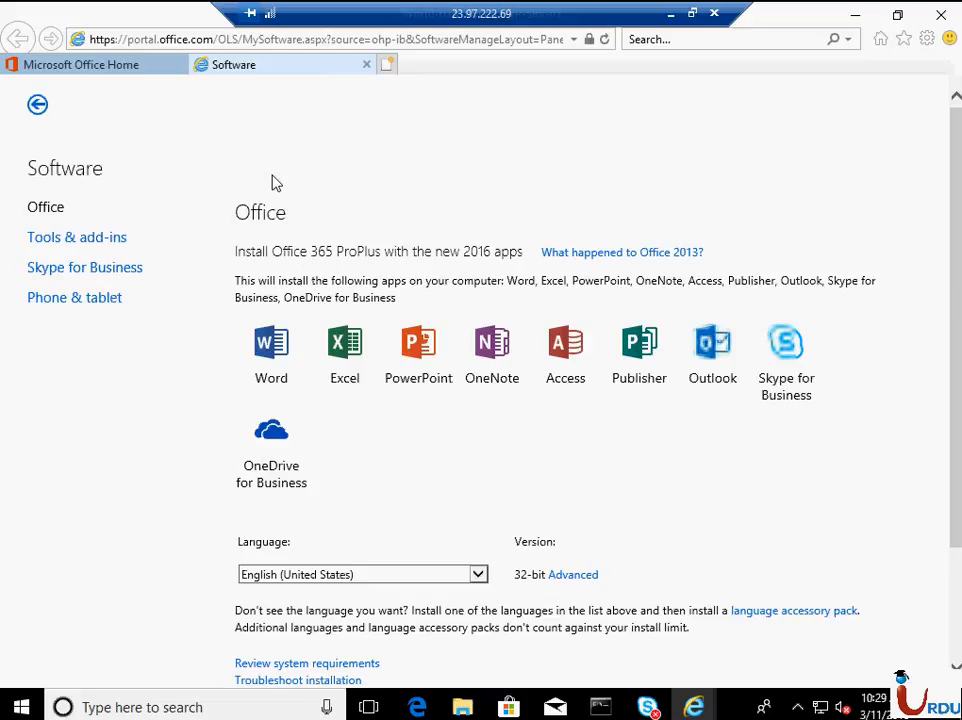
{"action": "scroll", "coordinate": [465, 594], "scroll_direction": "down", "scroll_amount": 1}
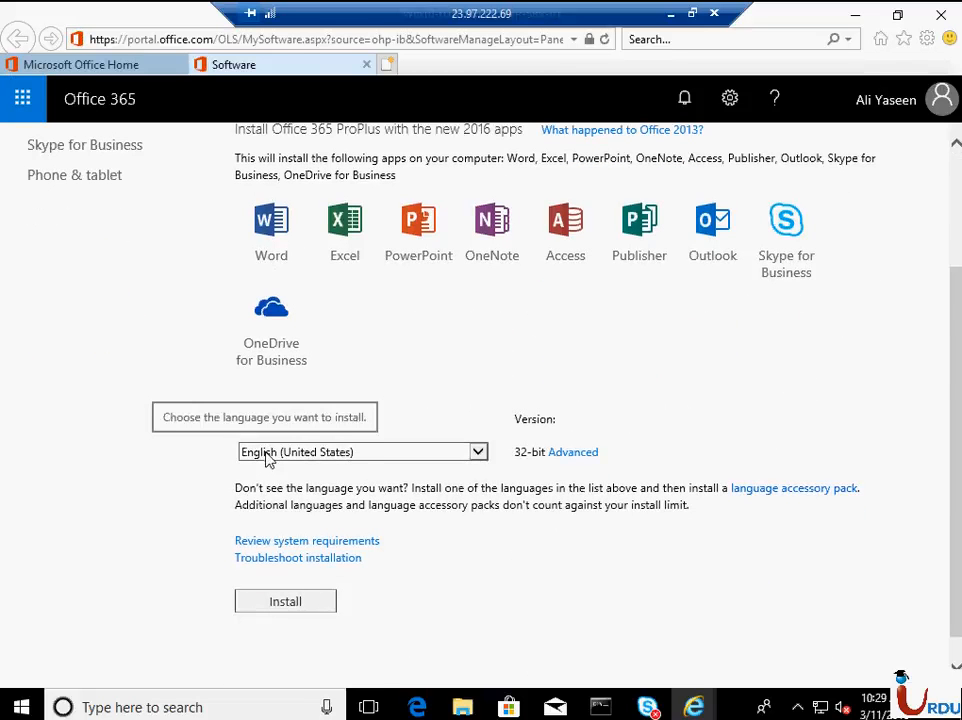
{"action": "left_click", "coordinate": [569, 455]}
{"action": "left_click", "coordinate": [553, 455]}
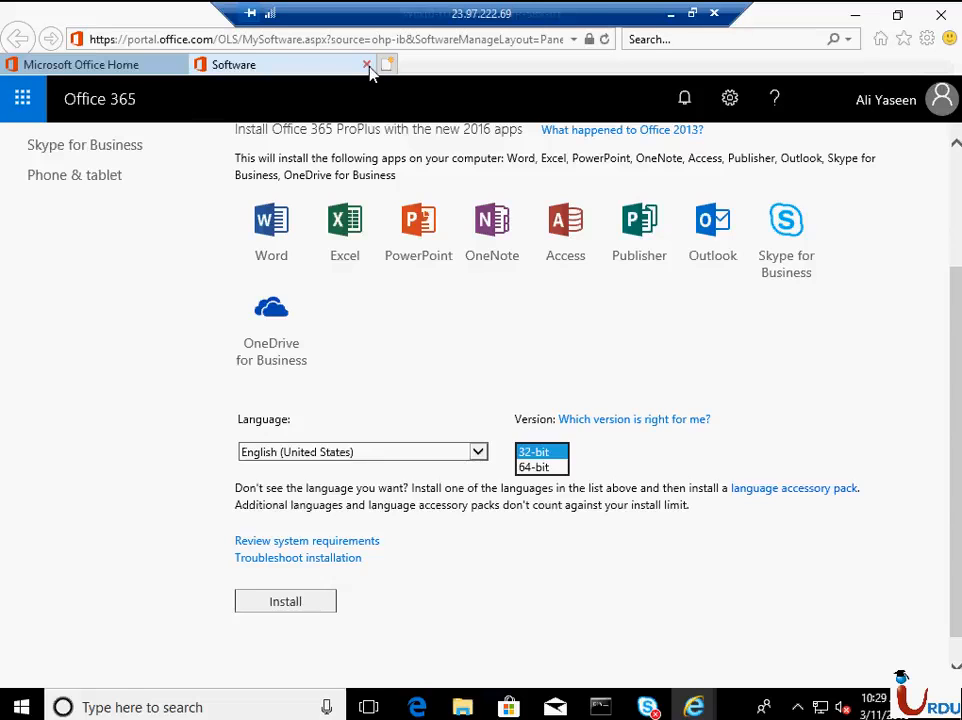
{"action": "left_click", "coordinate": [366, 64]}
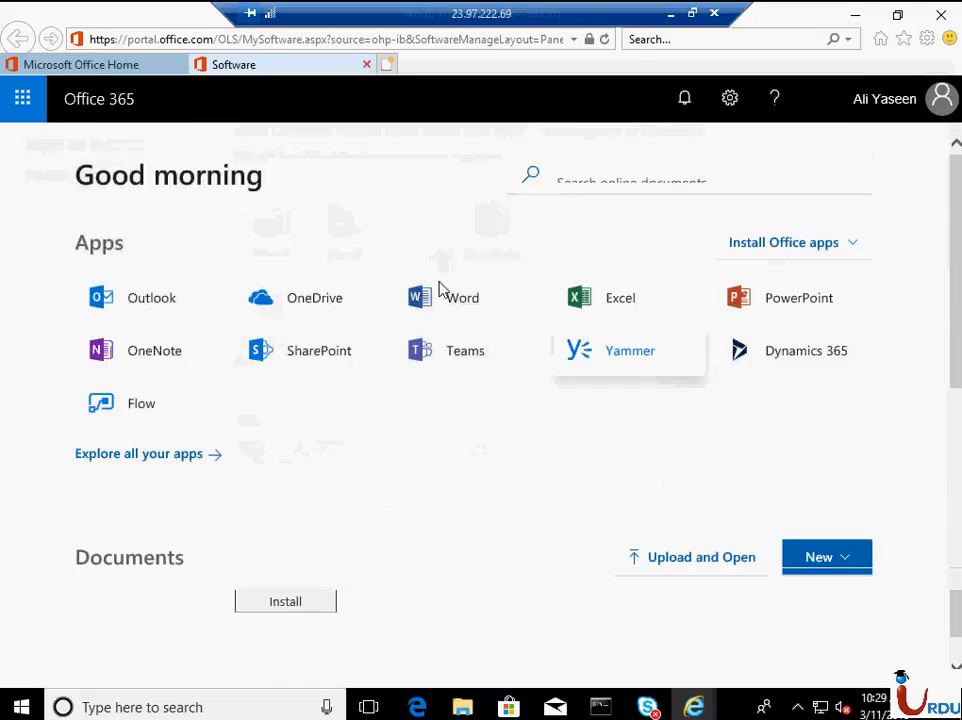
- Download the Office 2016 setup file from the Office 365 home page and save it in the Downloads folder
{"action": "left_click", "coordinate": [812, 250]}
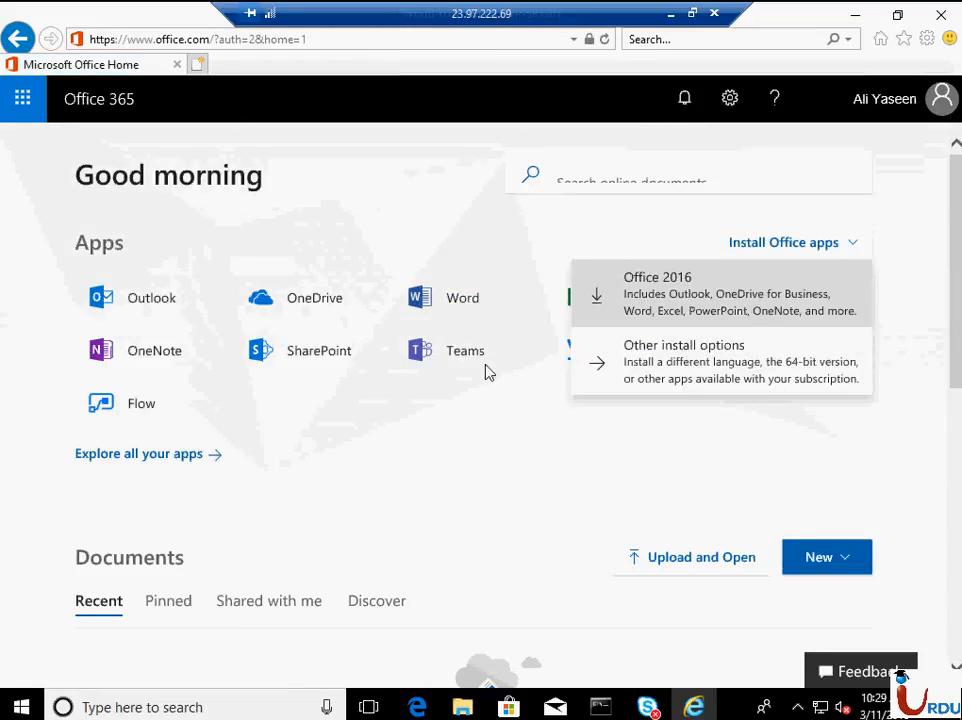
{"action": "left_click", "coordinate": [651, 294]}
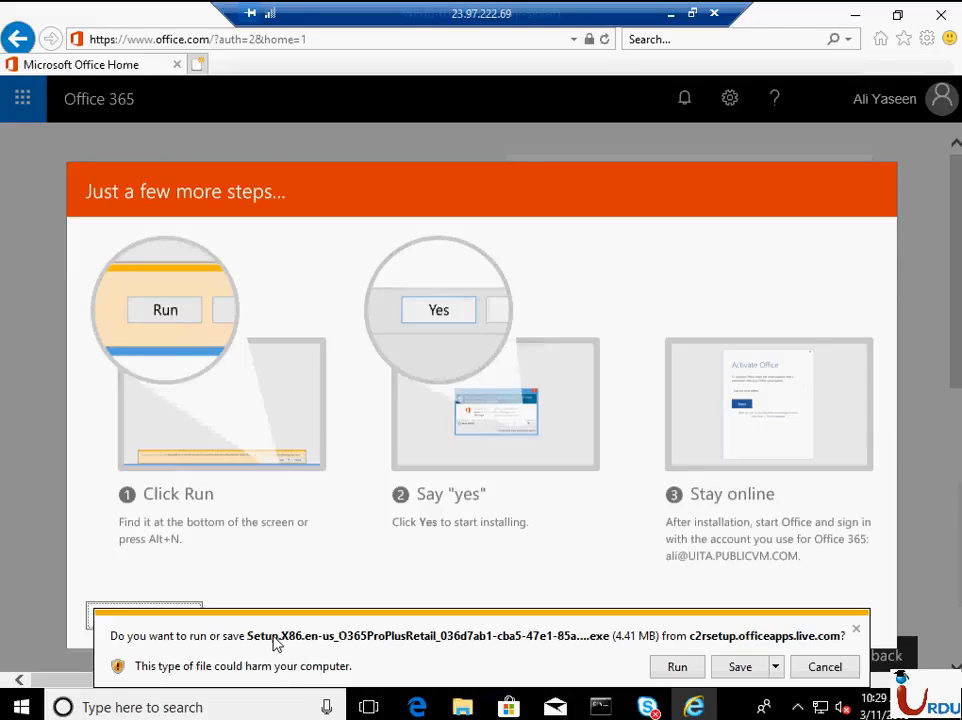
{"action": "left_click", "coordinate": [775, 667]}
{"action": "left_click", "coordinate": [832, 644]}
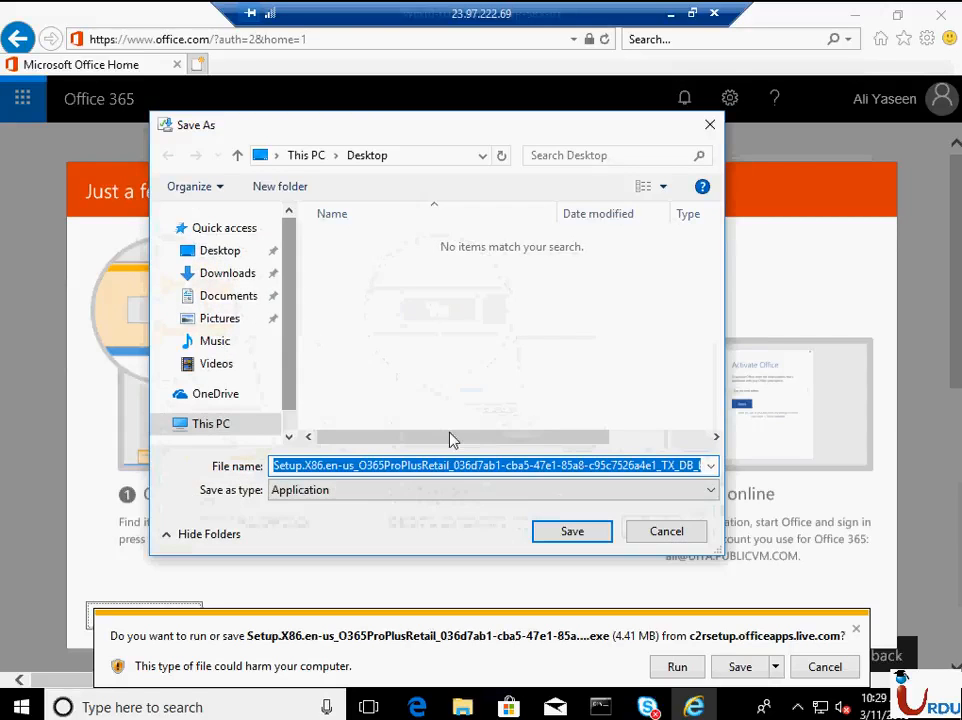
{"action": "left_click", "coordinate": [240, 274]}
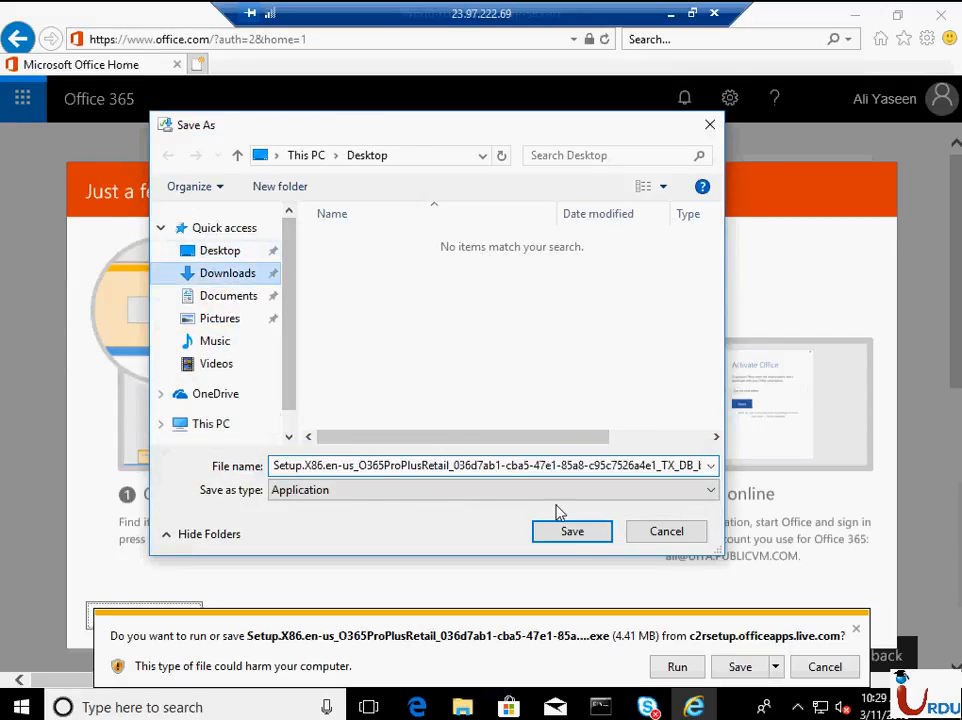
{"action": "left_click", "coordinate": [565, 533]}
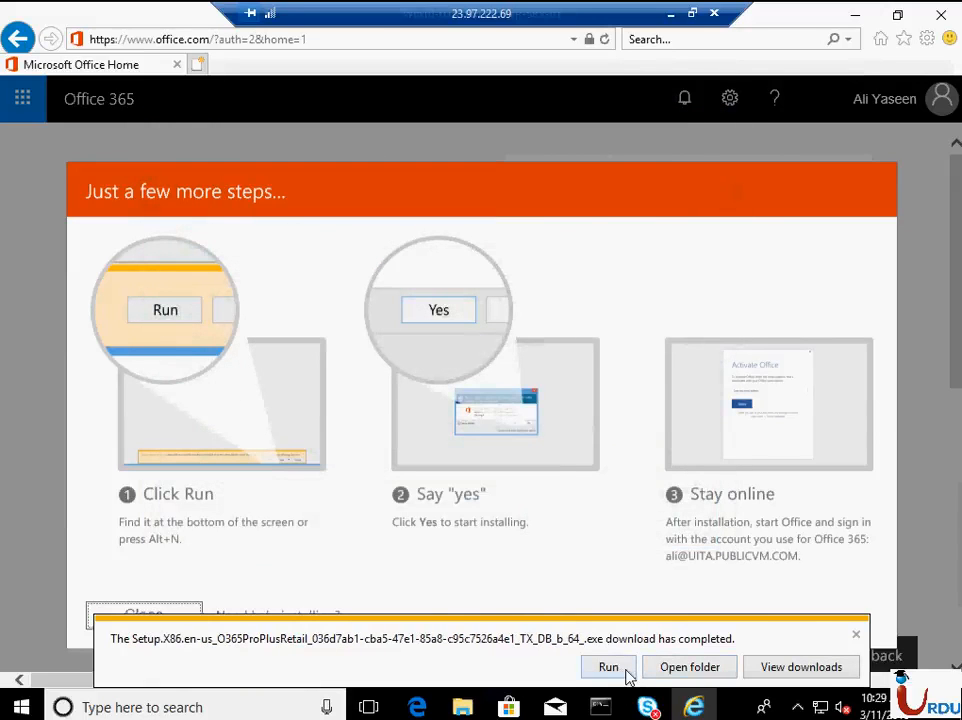
- Install Office from the downloaded setup file, allowing it to close Skype for Business, and close the installer and the instructions
{"action": "left_click", "coordinate": [626, 672]}
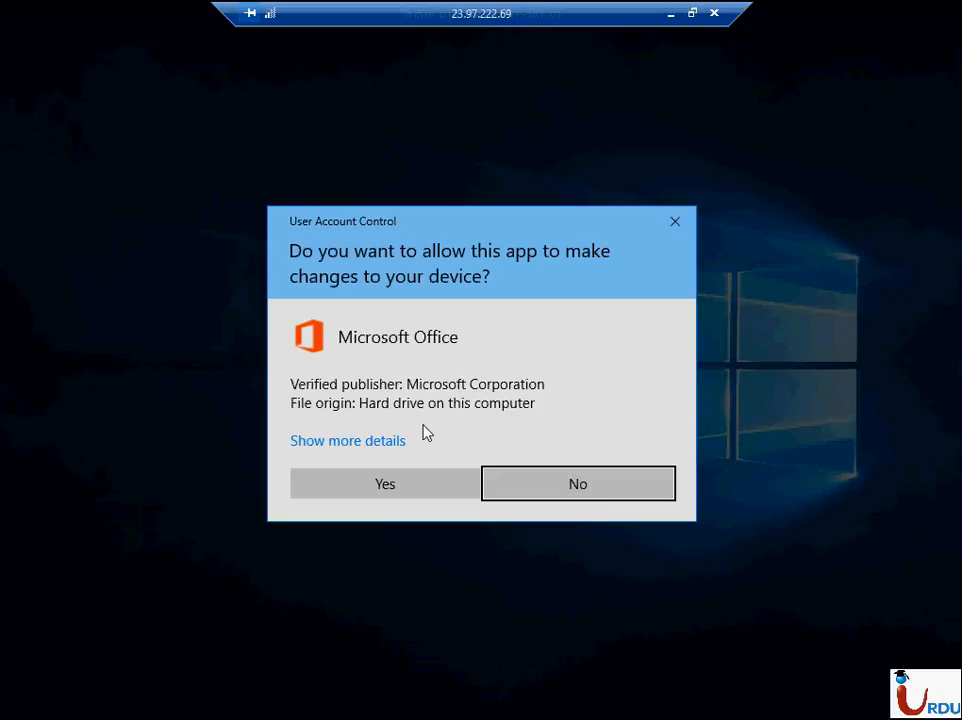
{"action": "left_click", "coordinate": [388, 483]}
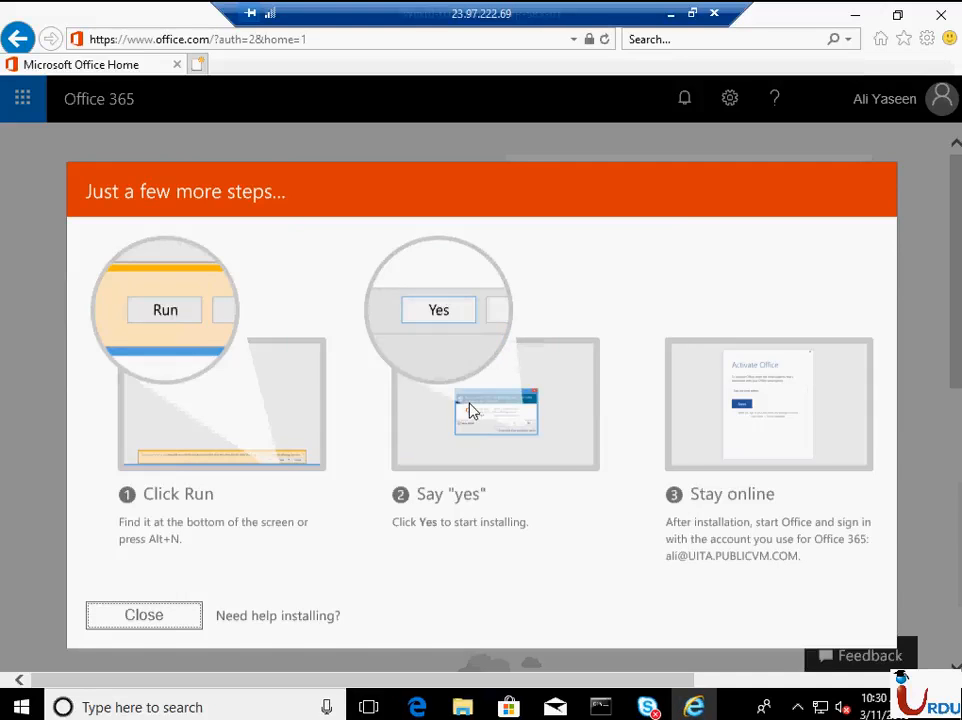
{"action": "left_click", "coordinate": [797, 707]}
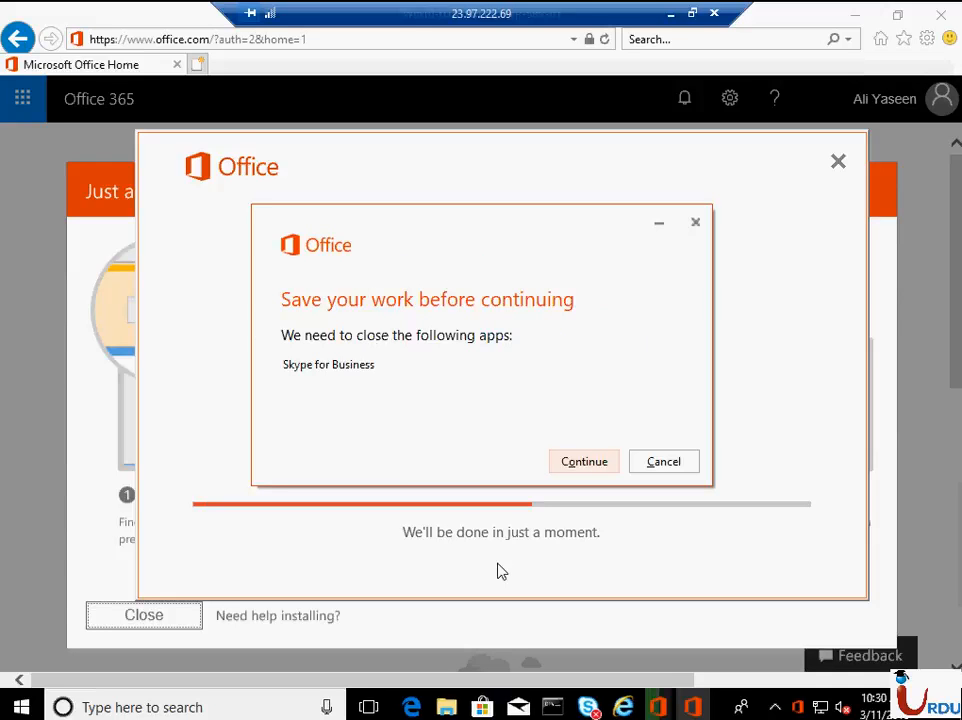
{"action": "left_click", "coordinate": [561, 464]}
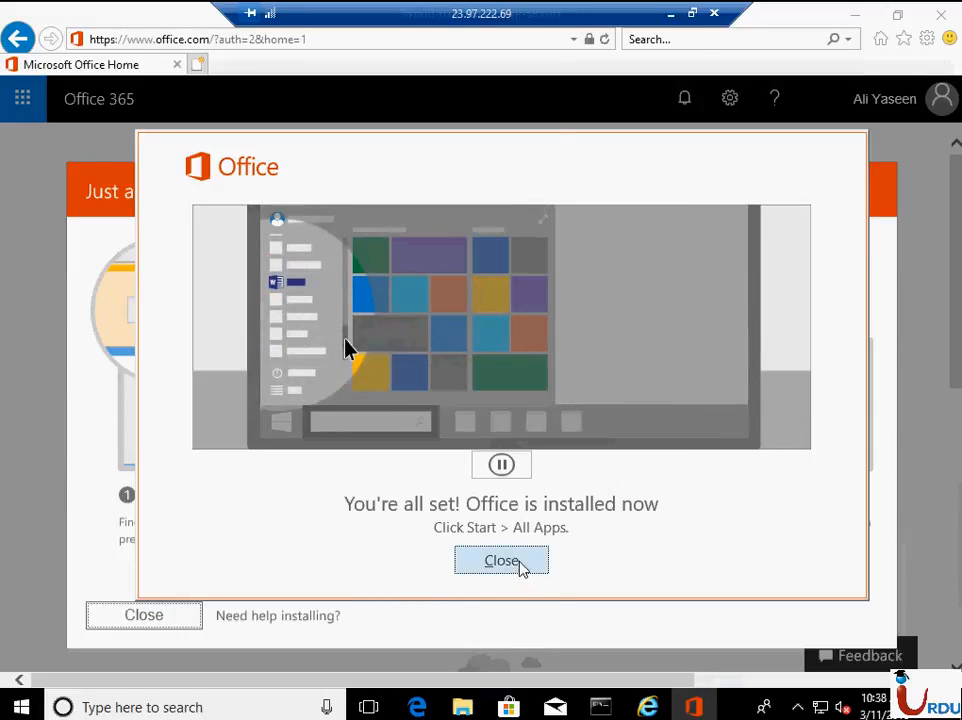
{"action": "left_click", "coordinate": [477, 561]}
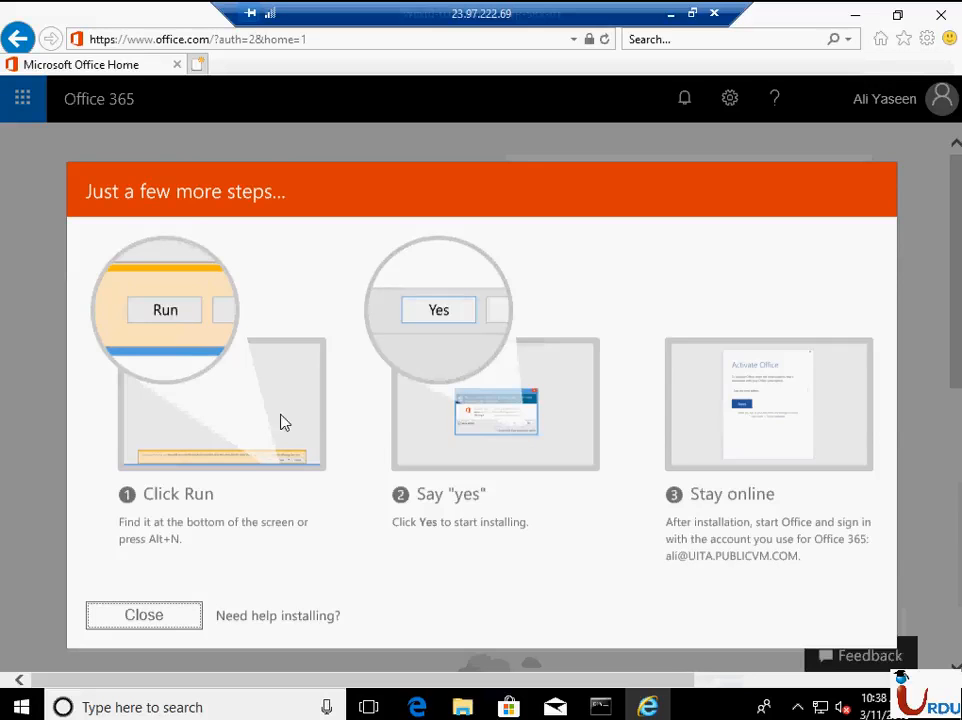
{"action": "left_click", "coordinate": [144, 615]}
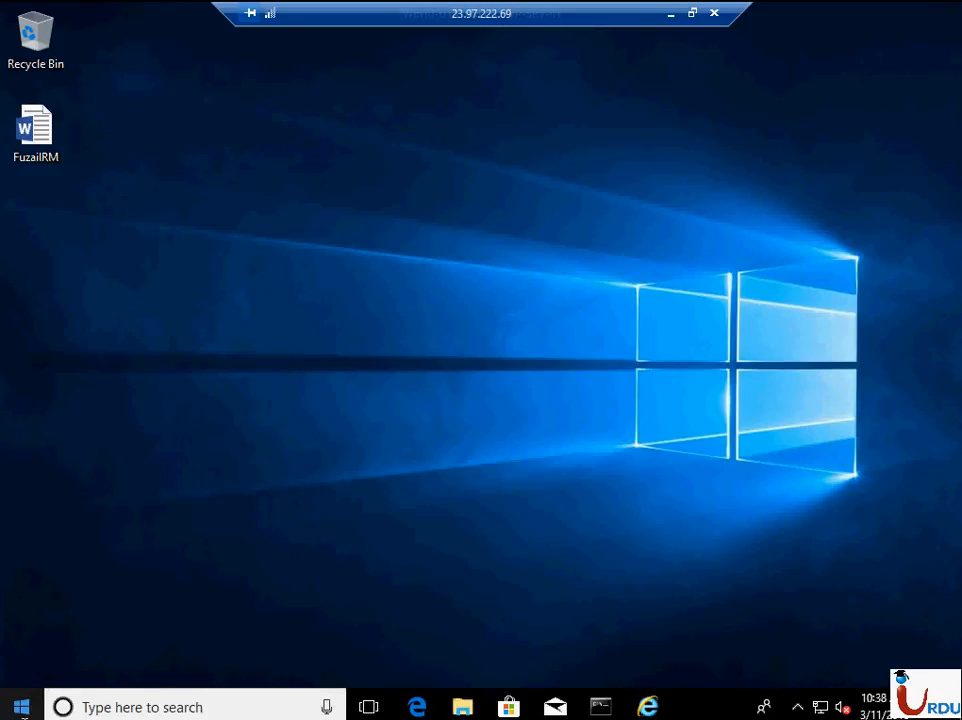
- Search Windows for "out" and launch Outlook 2016
{"action": "key", "text": "super"}
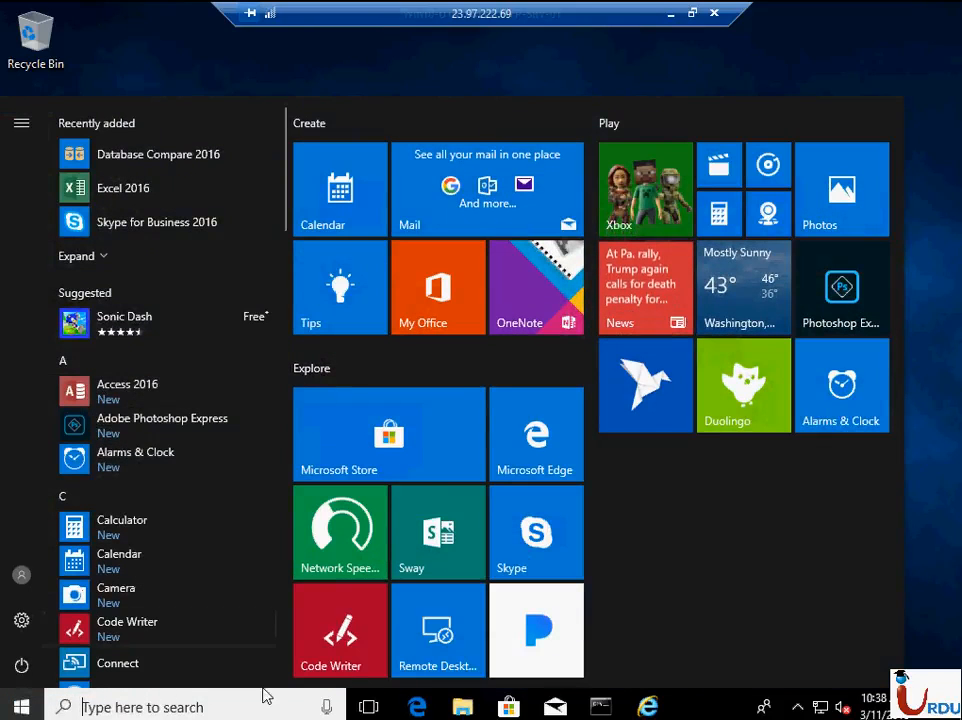
{"action": "left_click", "coordinate": [238, 707]}
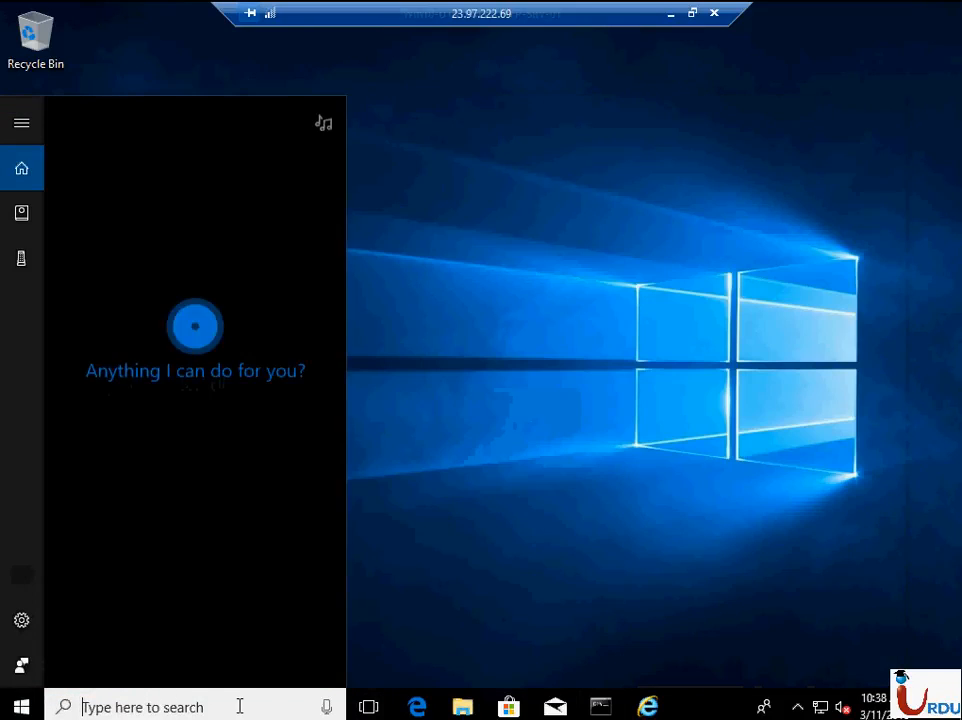
{"action": "type", "text": "out"}
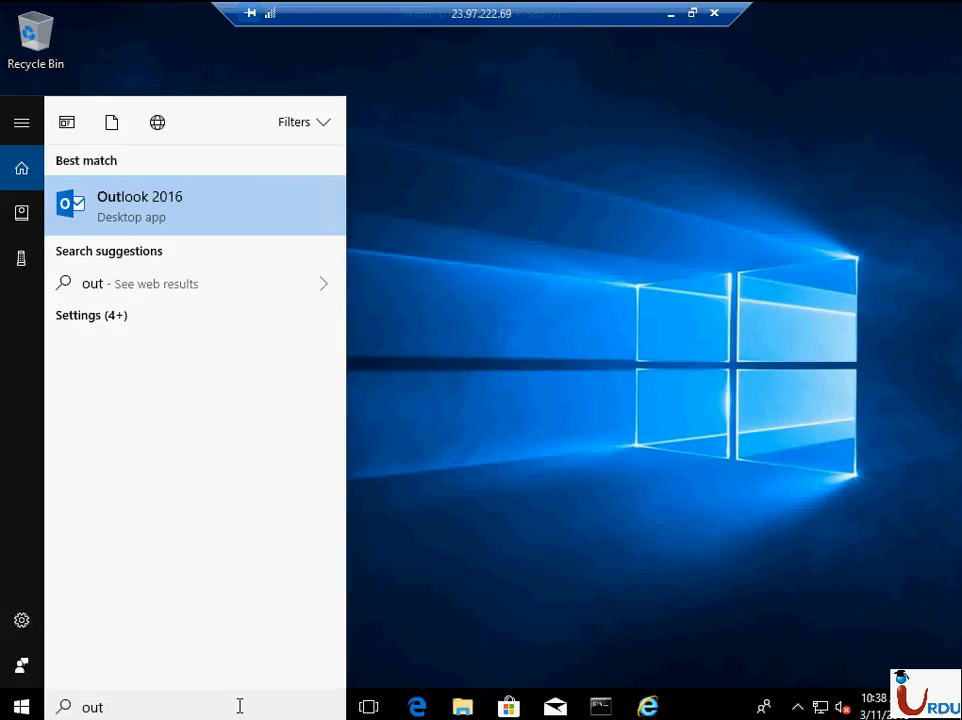
{"action": "left_click", "coordinate": [211, 207]}
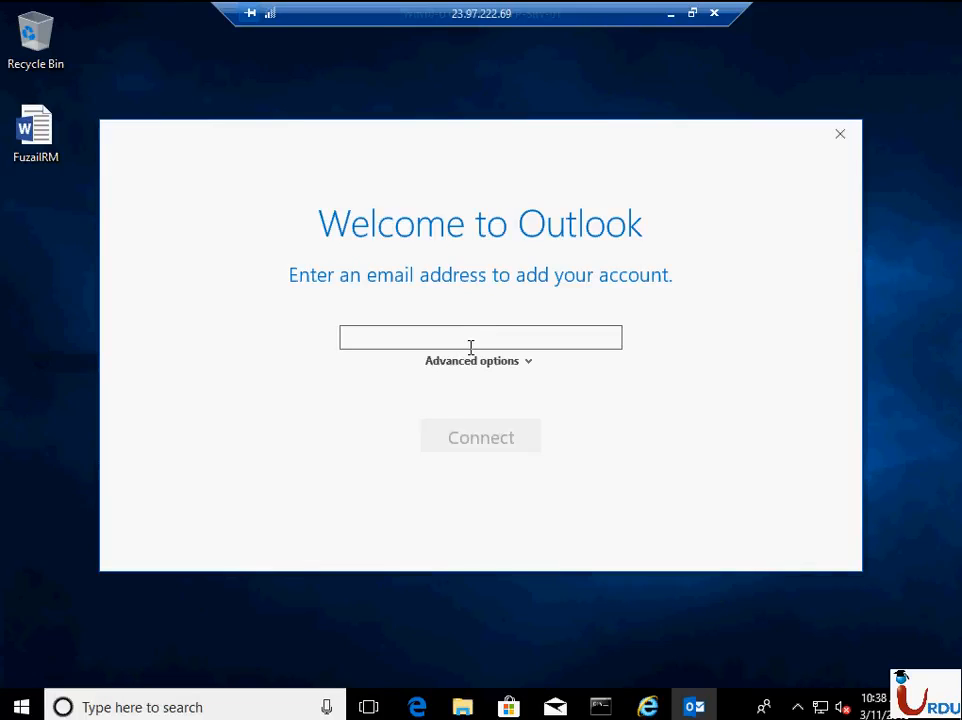
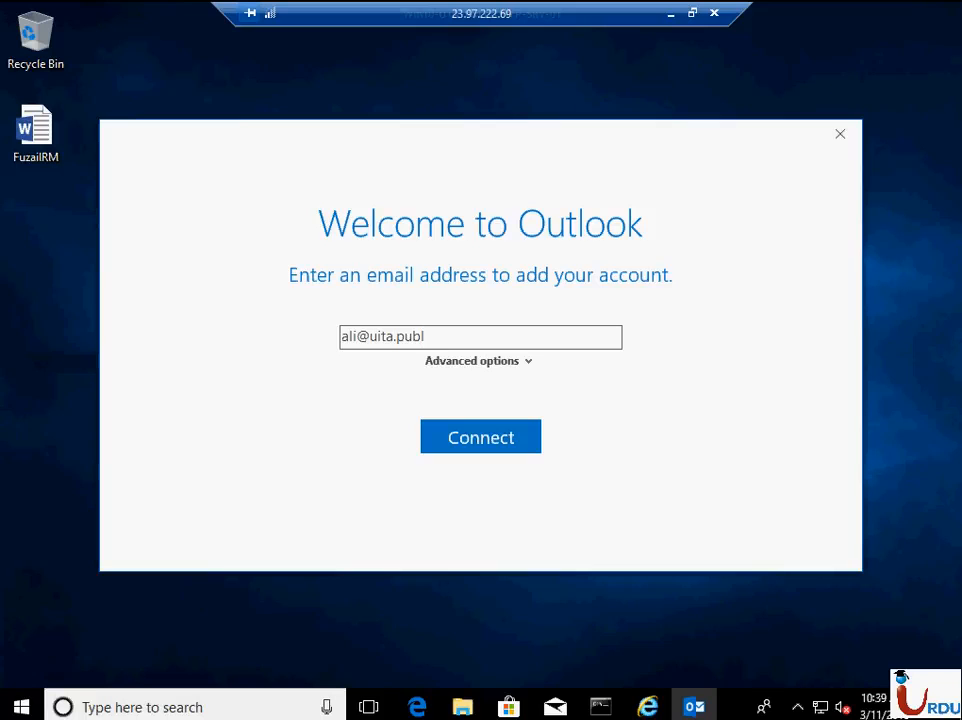
- Enter the new user's e-mail address on the Outlook welcome screen and connect the account
{"action": "left_click", "coordinate": [505, 438]}
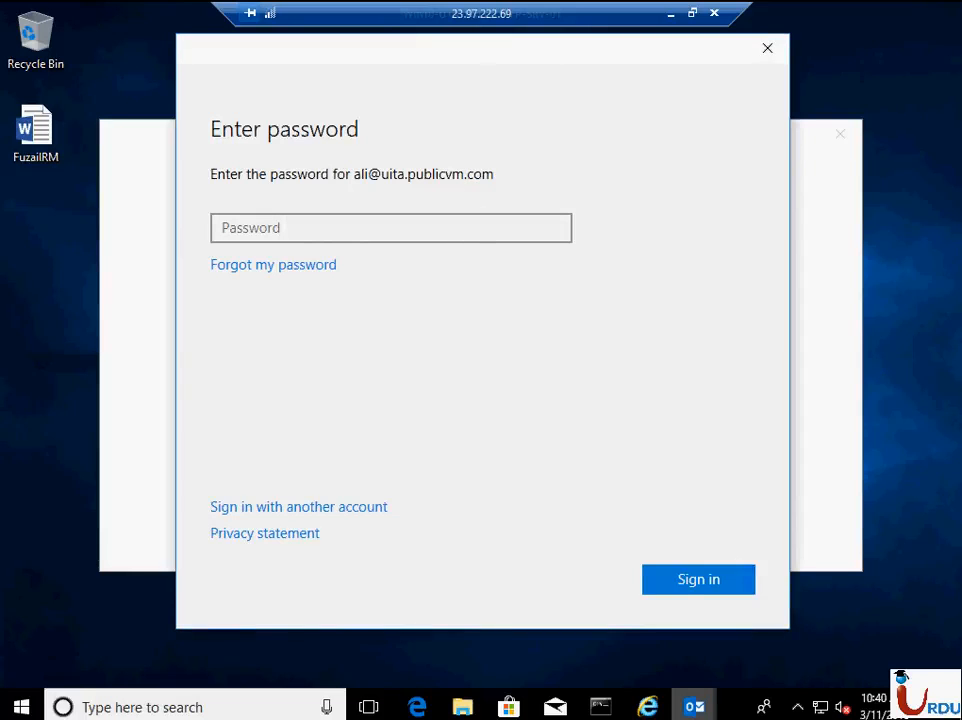
- Enter the account password, sign in, and complete the Outlook account setup without setting up Outlook Mobile on the phone
{"action": "left_click", "coordinate": [398, 229]}
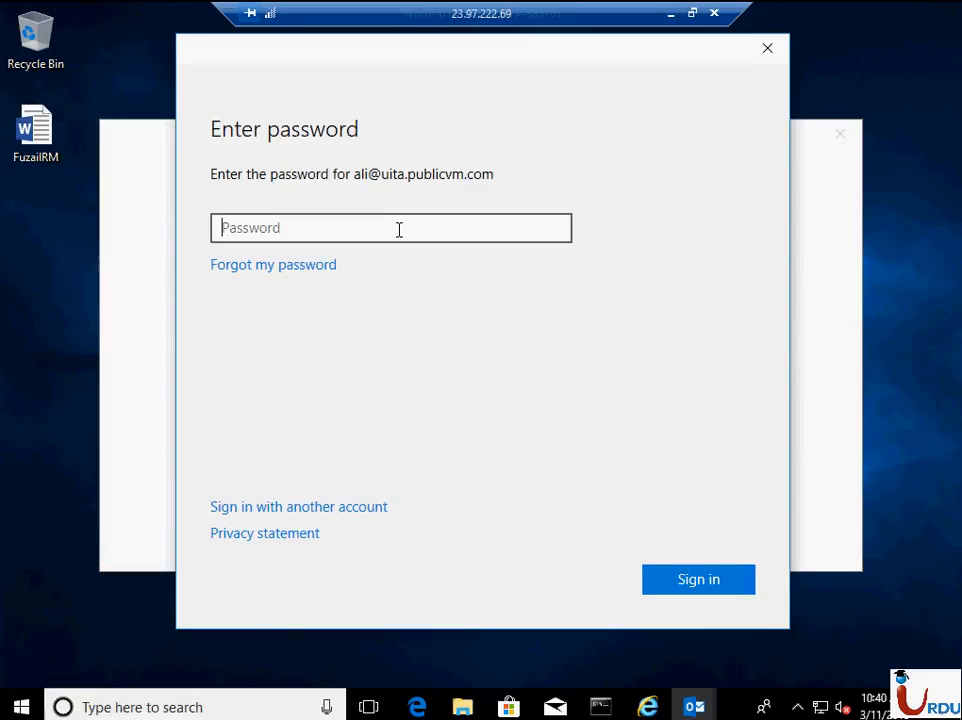
{"action": "type", "text": "•••••••••"}
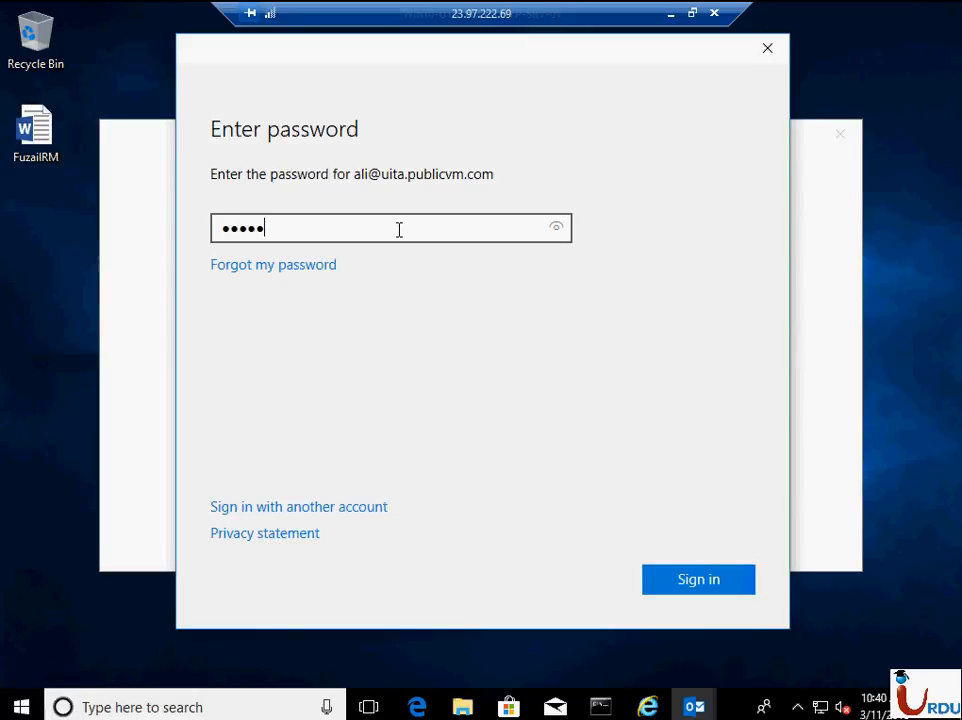
{"action": "type", "text": "•"}
{"action": "left_click", "coordinate": [712, 588]}
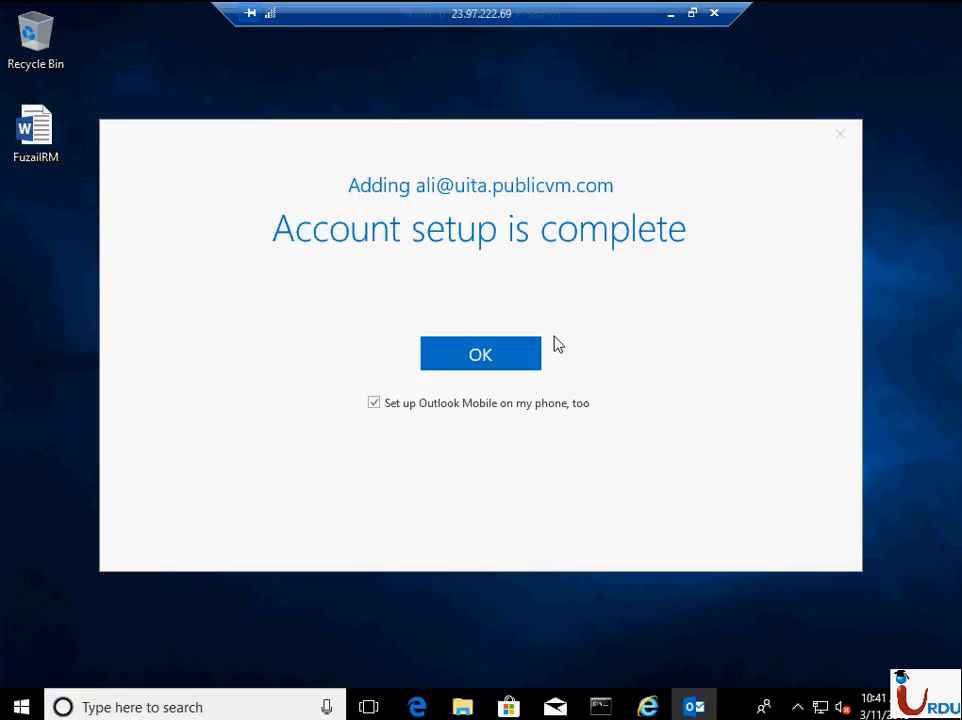
{"action": "left_click", "coordinate": [519, 401]}
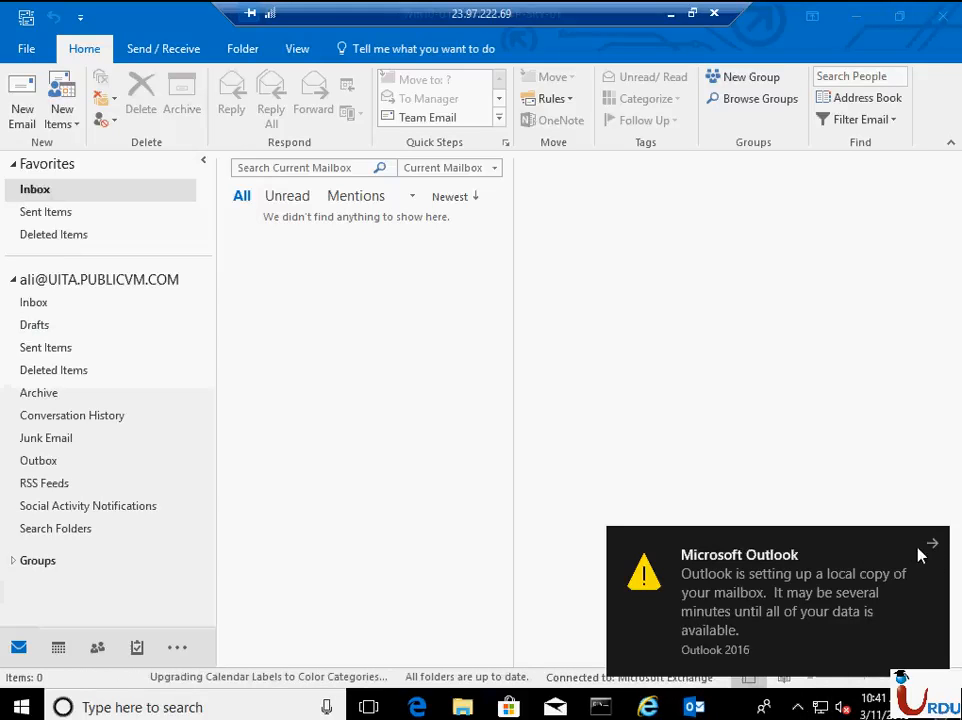
- Open Outlook's Connection Status window, narrow the Proxy Server column and fit the Server name column to read the full server addresses
{"action": "left_click", "coordinate": [797, 707]}
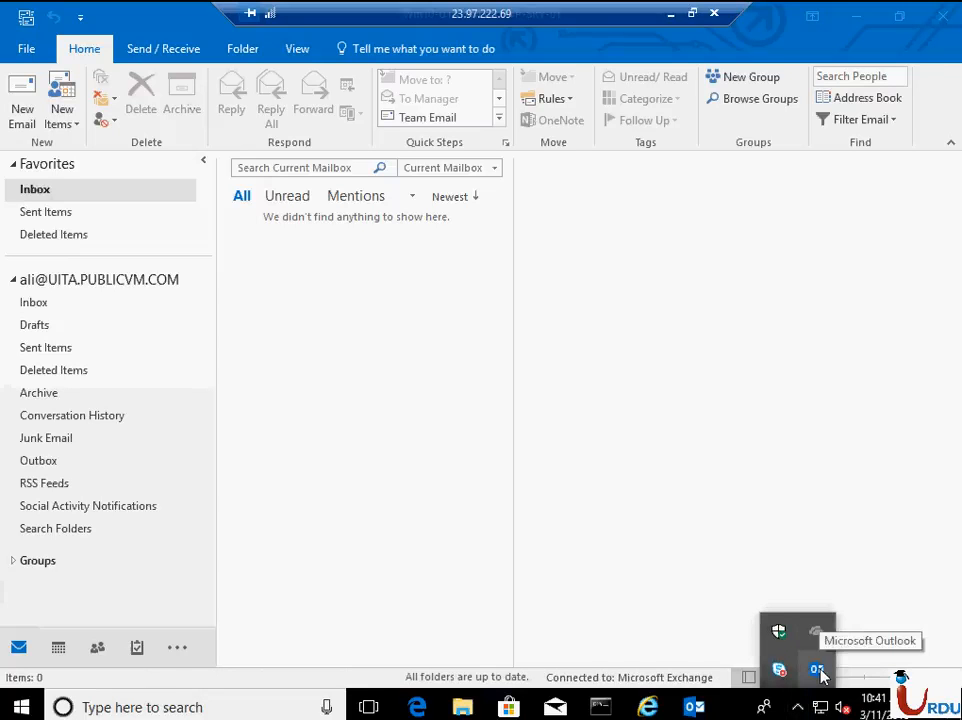
{"action": "right_click", "coordinate": [817, 669]}
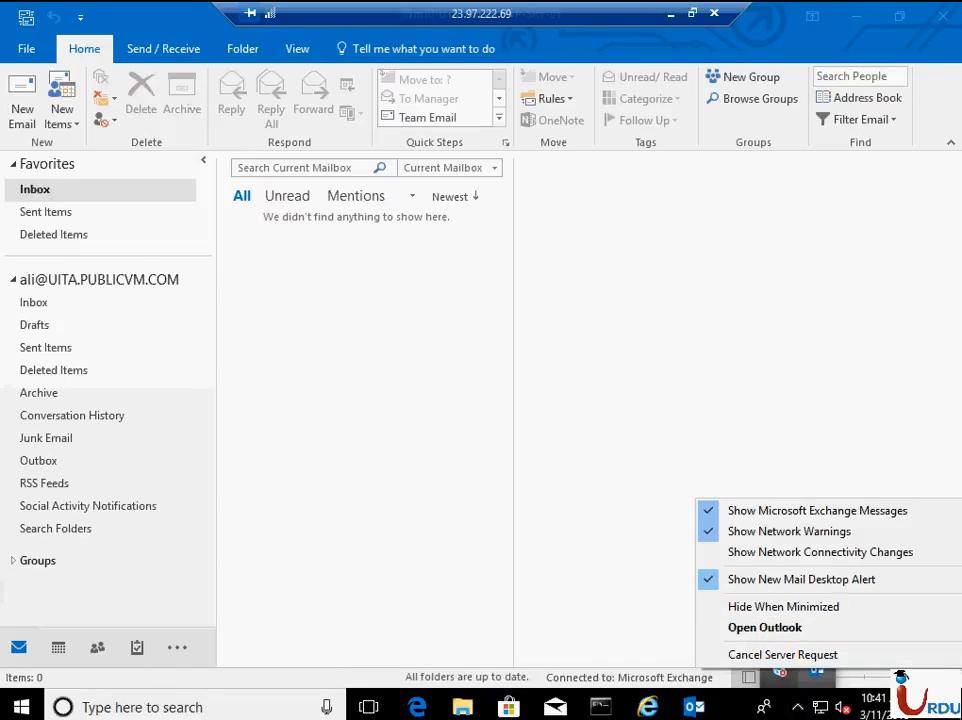
{"action": "left_click", "coordinate": [806, 710]}
{"action": "left_click", "coordinate": [805, 708]}
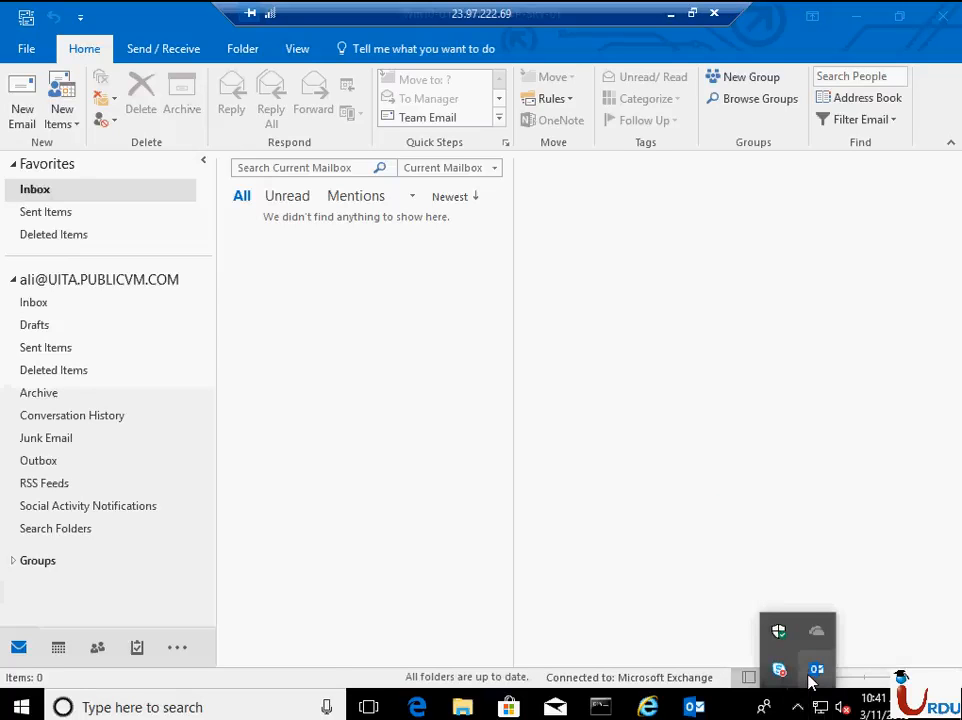
{"action": "right_click", "coordinate": [812, 680]}
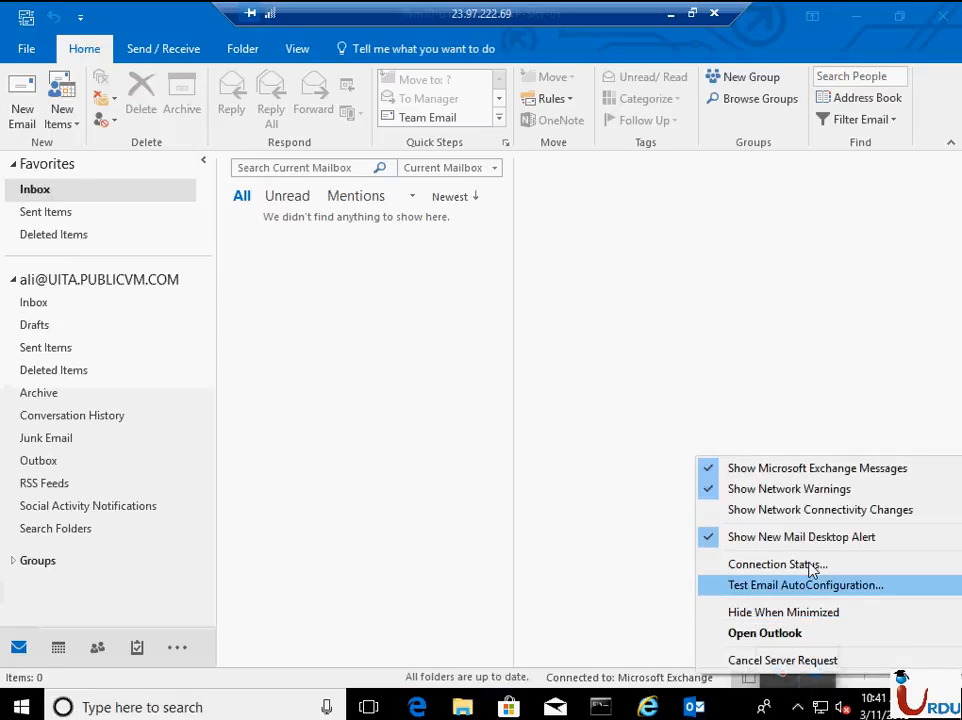
{"action": "left_click", "coordinate": [775, 566]}
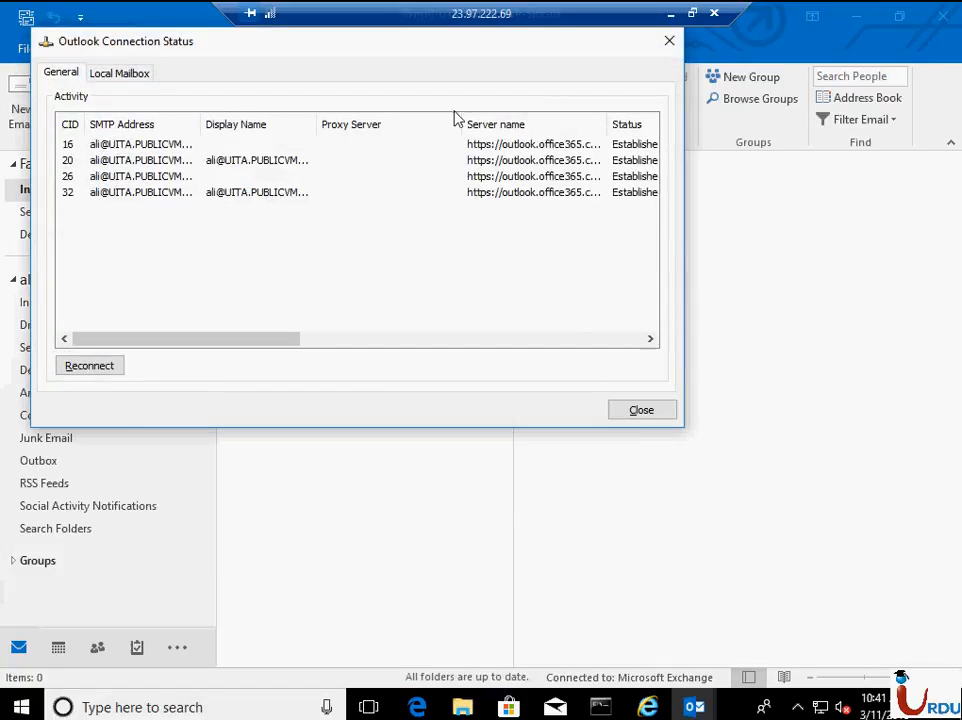
{"action": "left_click_drag", "start_coordinate": [455, 122], "coordinate": [363, 124]}
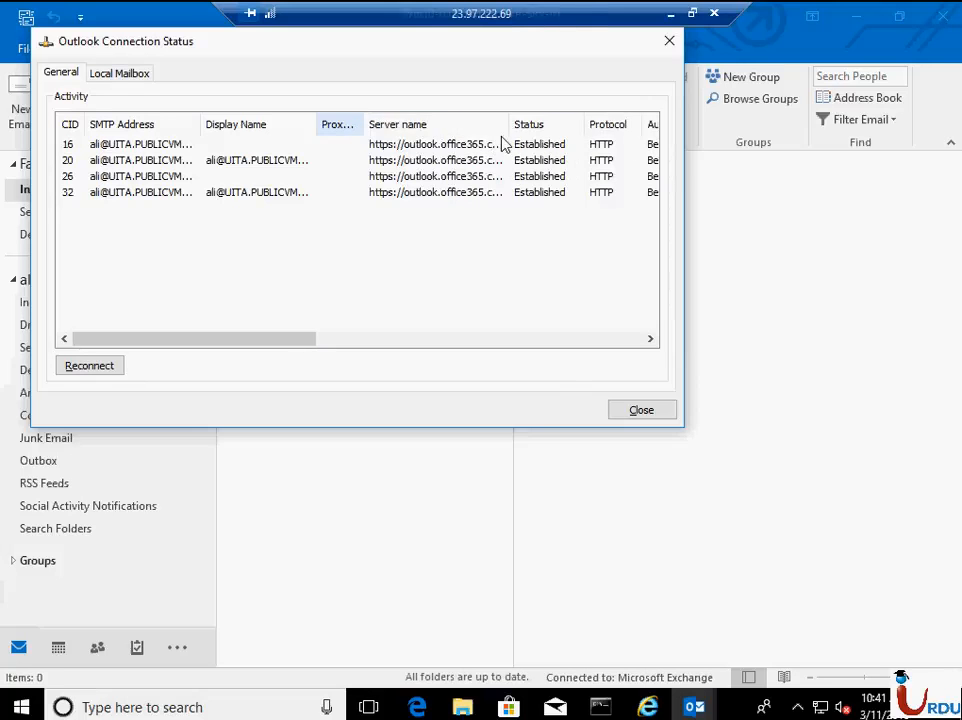
{"action": "double_click", "coordinate": [510, 122]}
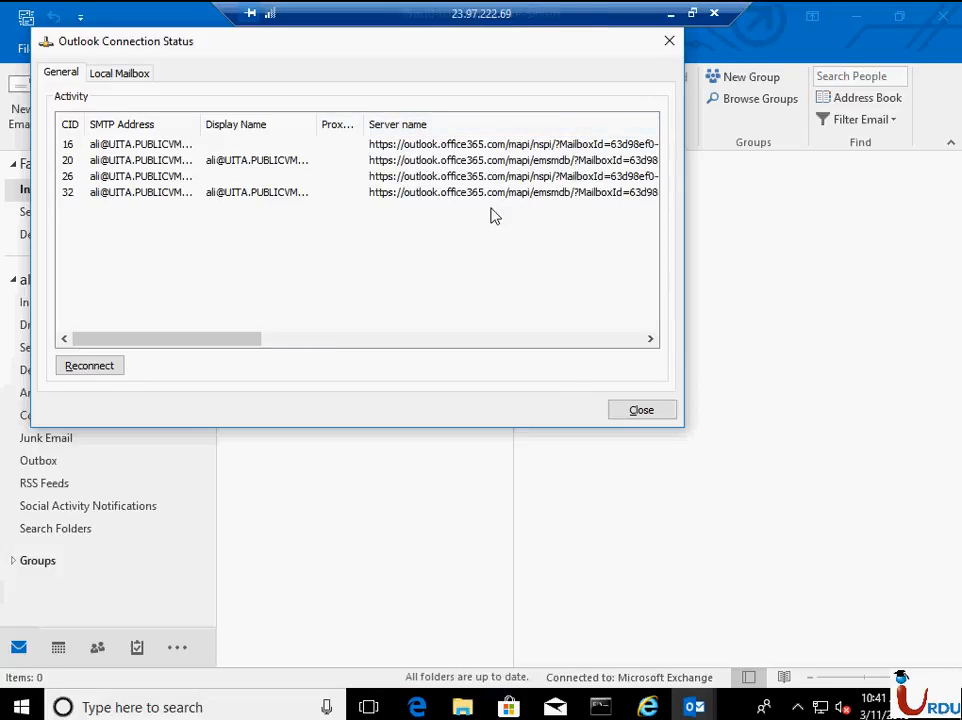
{"action": "left_click", "coordinate": [309, 338]}
{"action": "left_click_drag", "start_coordinate": [393, 352], "coordinate": [651, 344]}
{"action": "left_click", "coordinate": [664, 412]}
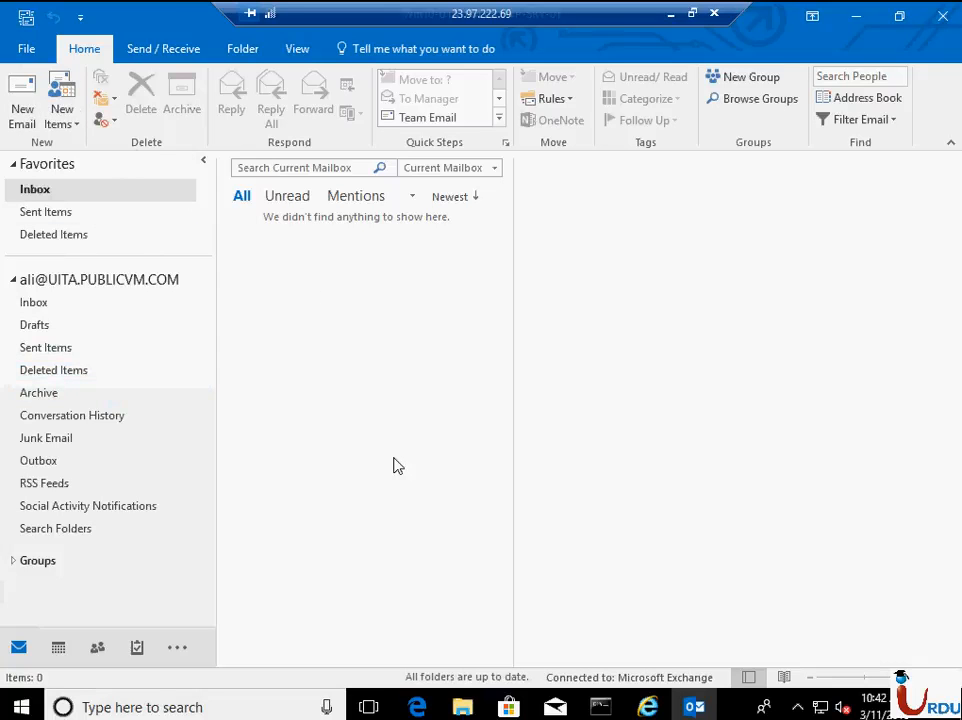
{"action": "left_click", "coordinate": [24, 48]}
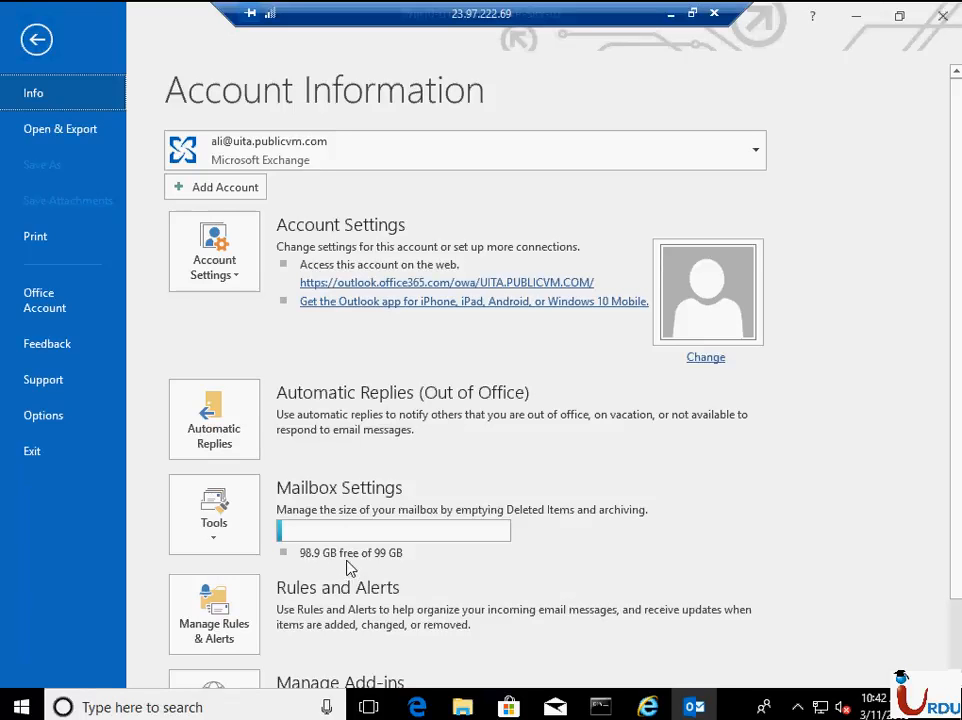
{"action": "left_click", "coordinate": [36, 40]}
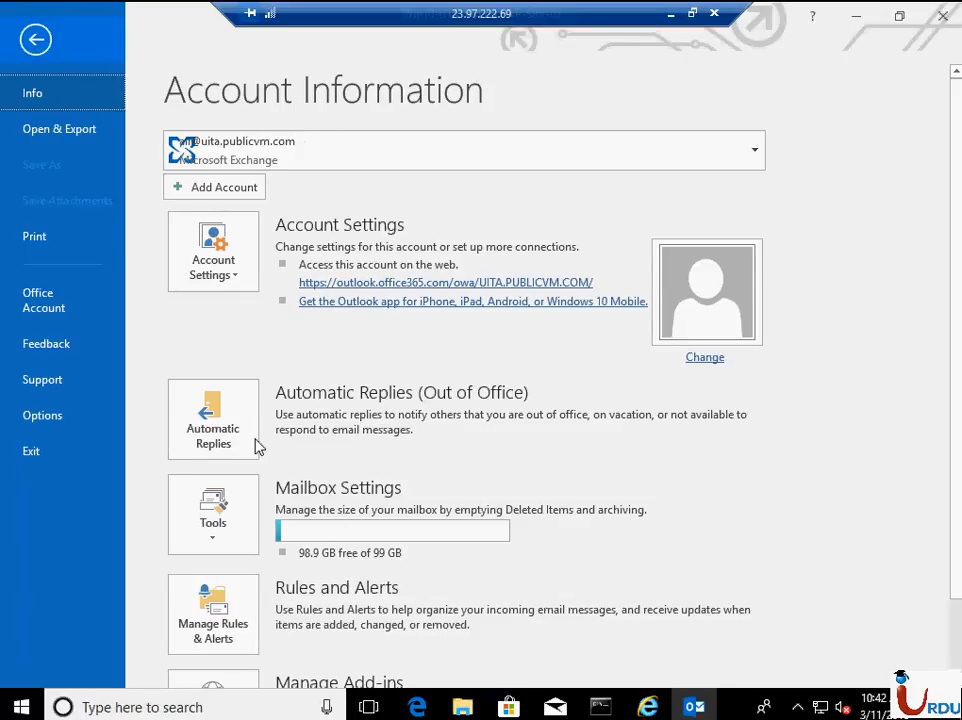
- Search Windows for "sky" and launch Skype for Business 2016
{"action": "left_click", "coordinate": [47, 700]}
{"action": "left_click", "coordinate": [21, 707]}
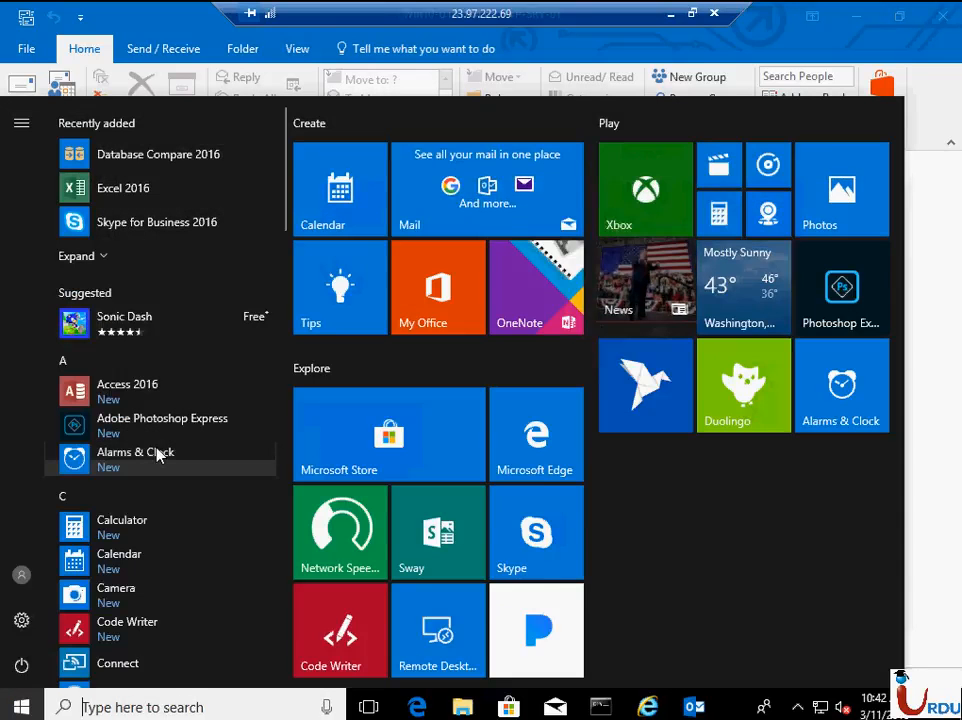
{"action": "type", "text": "sky"}
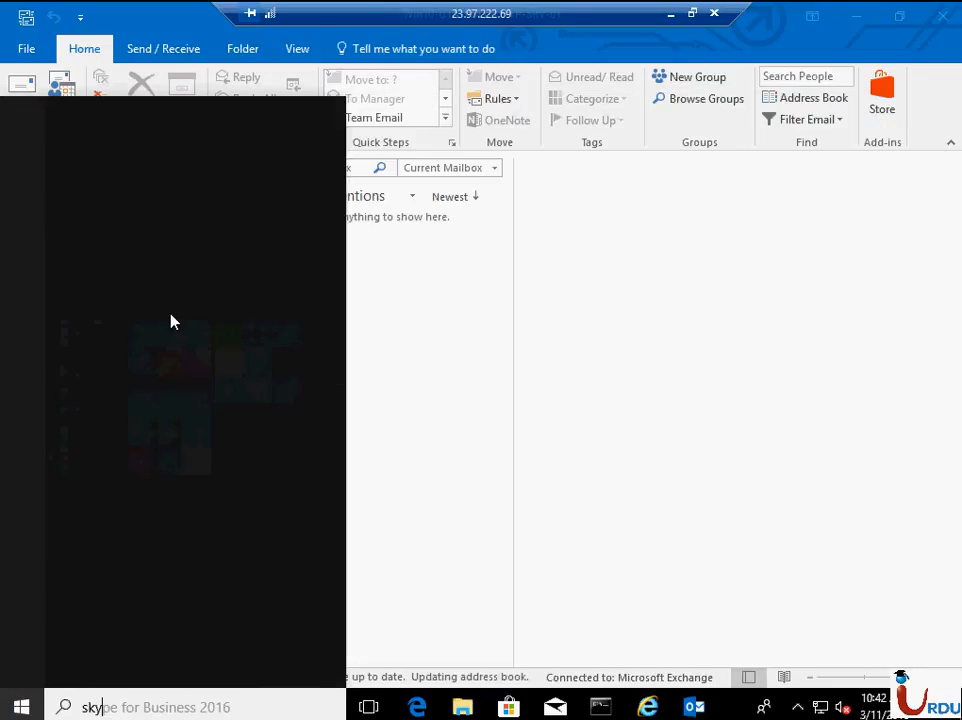
{"action": "left_click", "coordinate": [228, 225]}
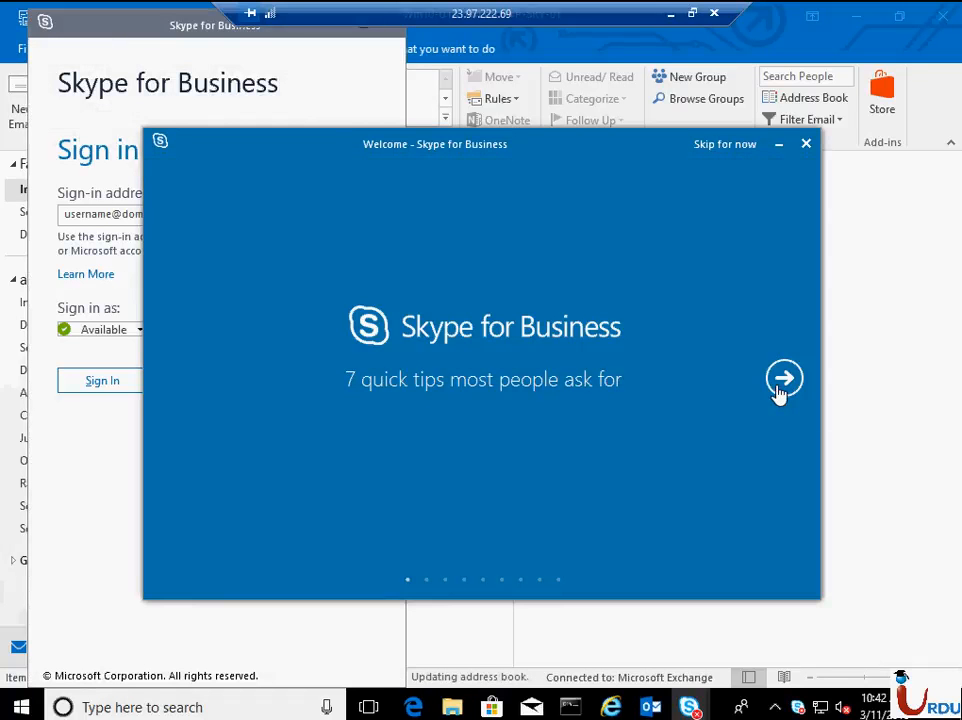
- Go through all the Skype for Business welcome quick tips to reach the sign-in window
{"action": "left_click", "coordinate": [784, 379]}
{"action": "left_click", "coordinate": [784, 379]}
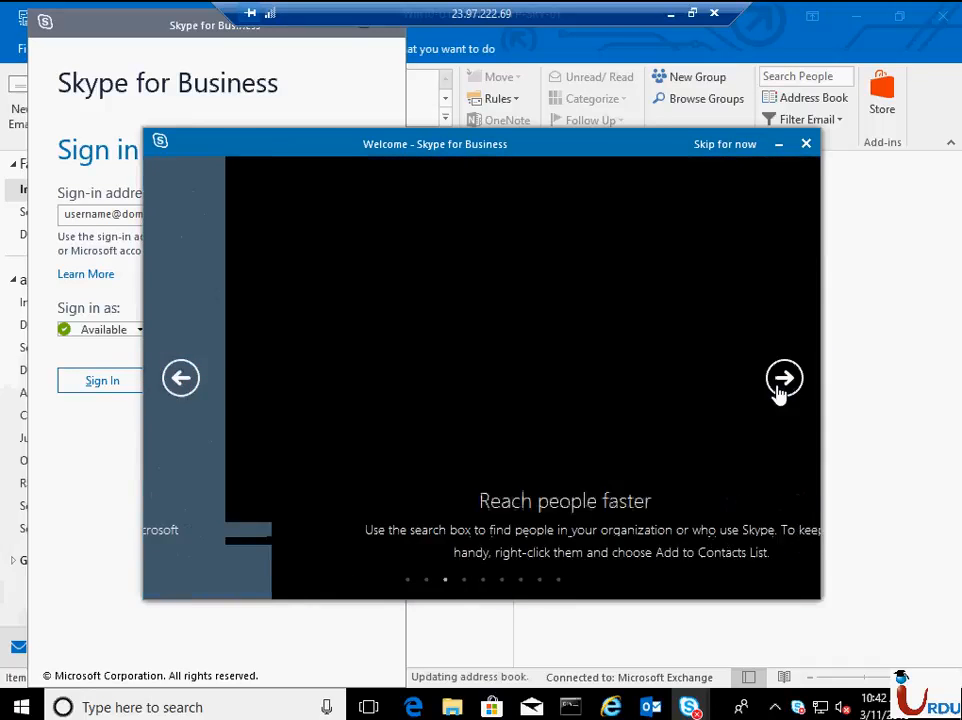
{"action": "left_click", "coordinate": [782, 382]}
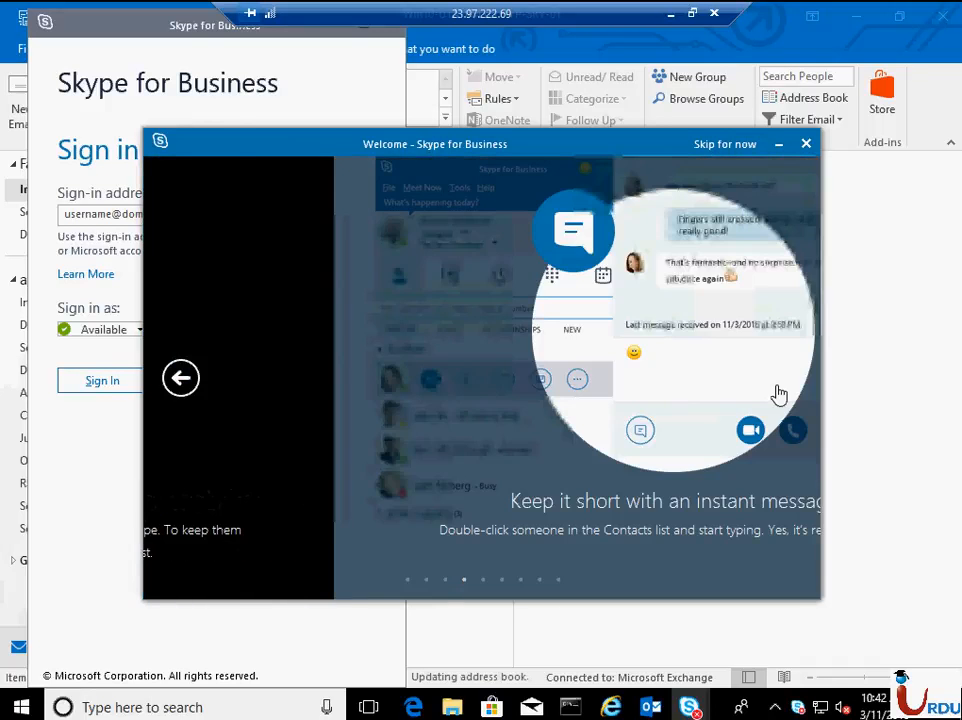
{"action": "left_click", "coordinate": [784, 379]}
{"action": "left_click", "coordinate": [784, 379]}
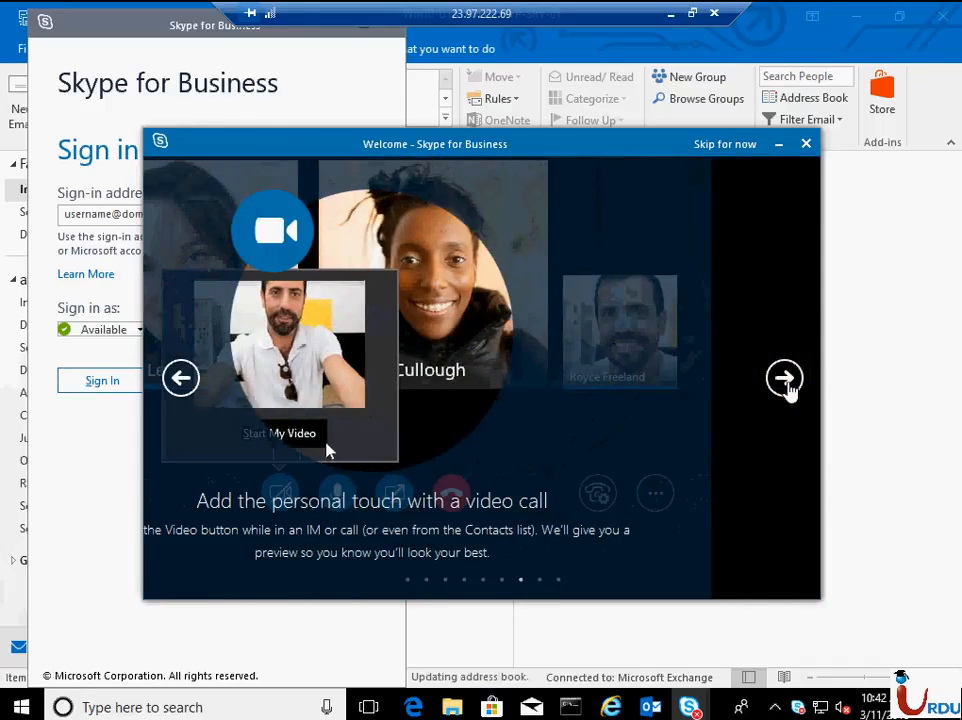
{"action": "left_click", "coordinate": [784, 379]}
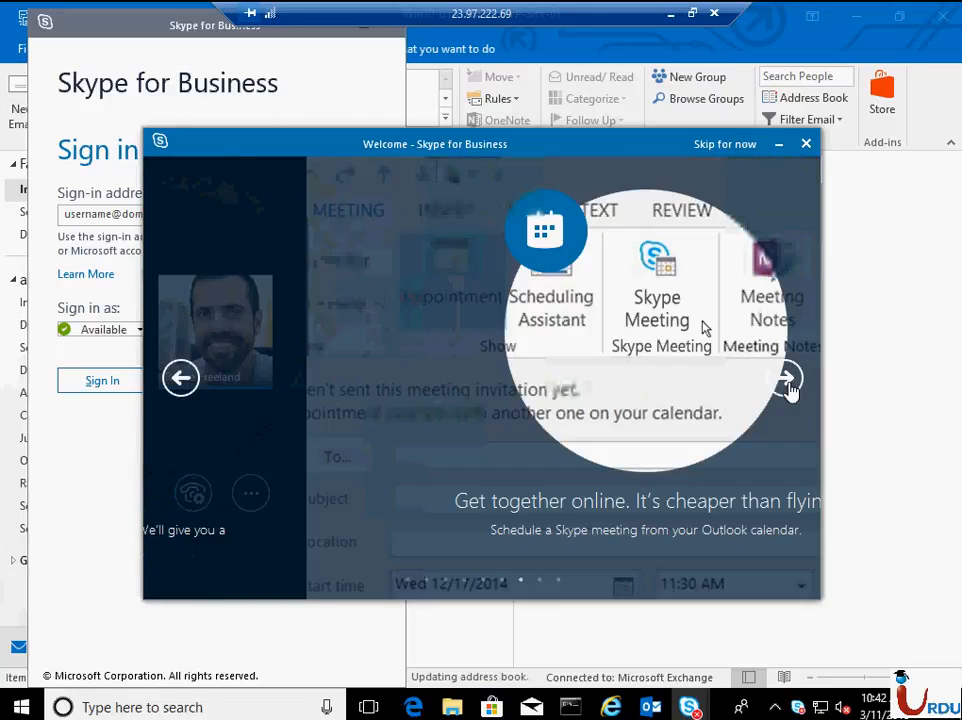
{"action": "left_click", "coordinate": [787, 379]}
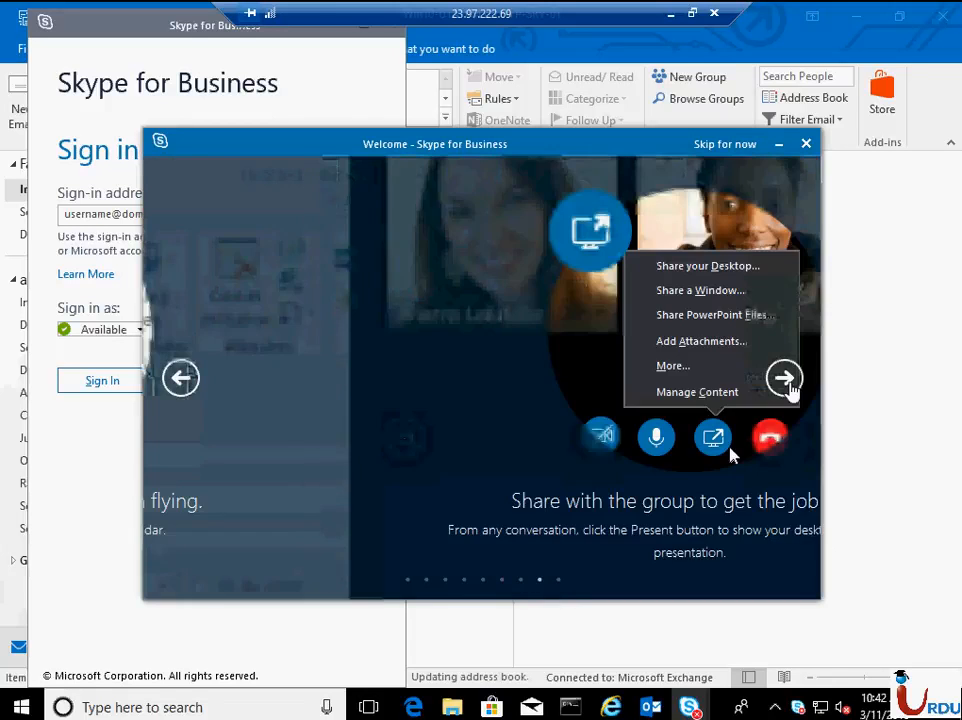
{"action": "left_click", "coordinate": [788, 379]}
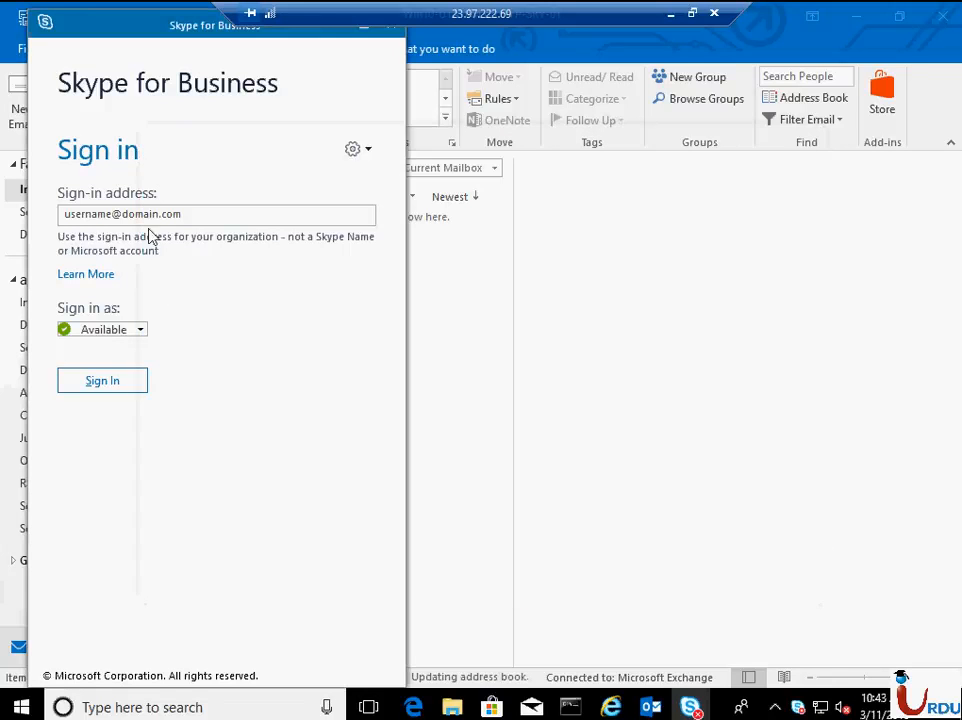
- Replace the placeholder sign-in address in Skype for Business with the new user's e-mail address and submit it
{"action": "left_click", "coordinate": [183, 217]}
{"action": "key", "text": "ctrl+a"}
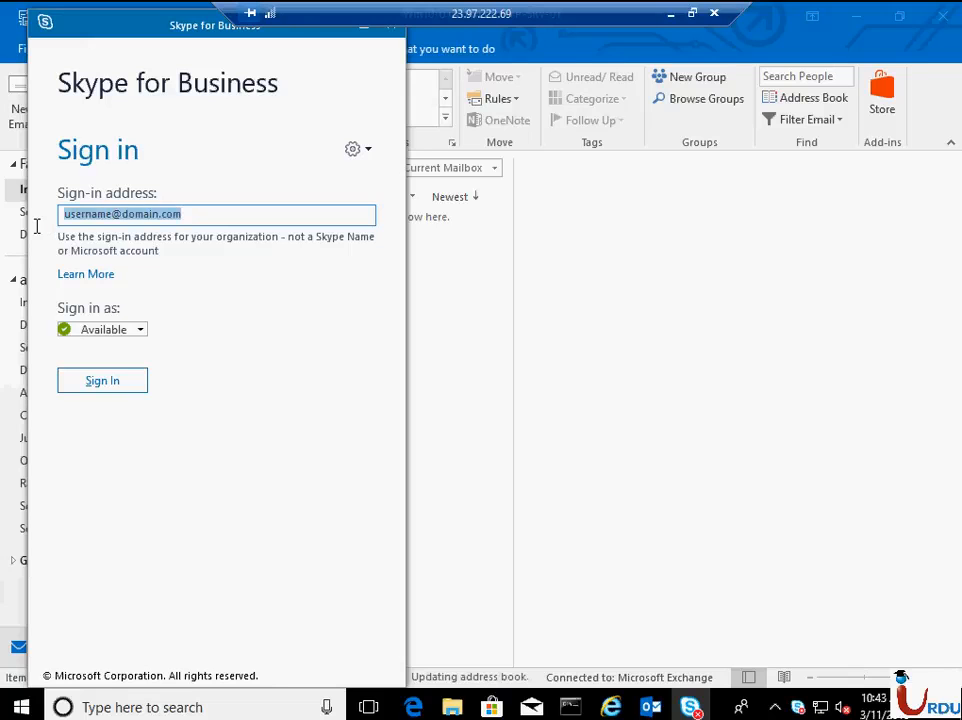
{"action": "type", "text": "ali@"}
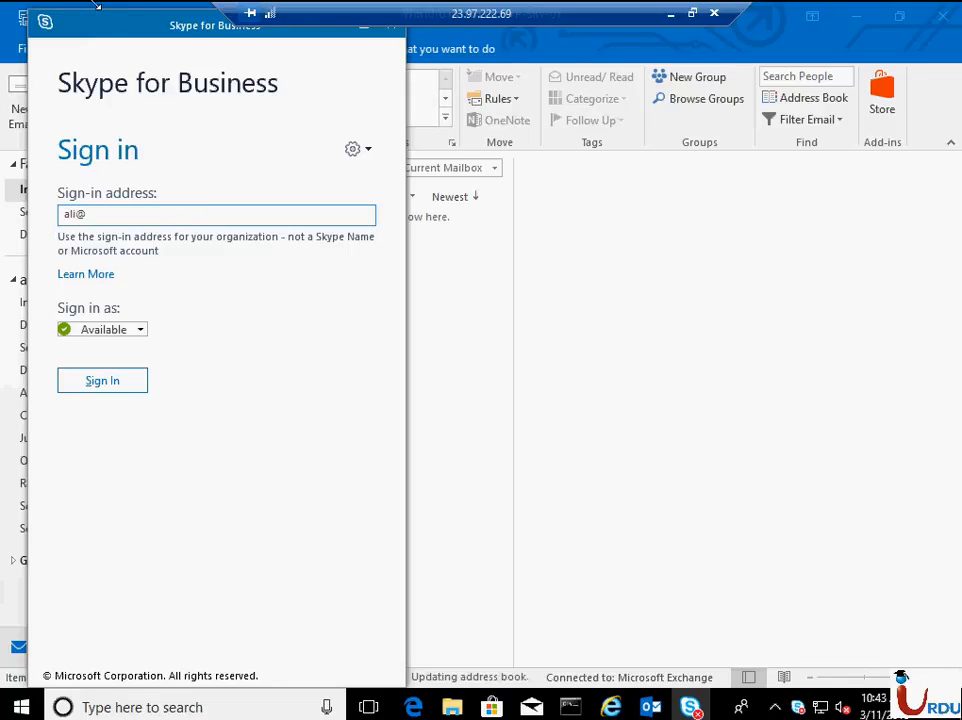
{"action": "left_click_drag", "start_coordinate": [112, 36], "coordinate": [436, 41]}
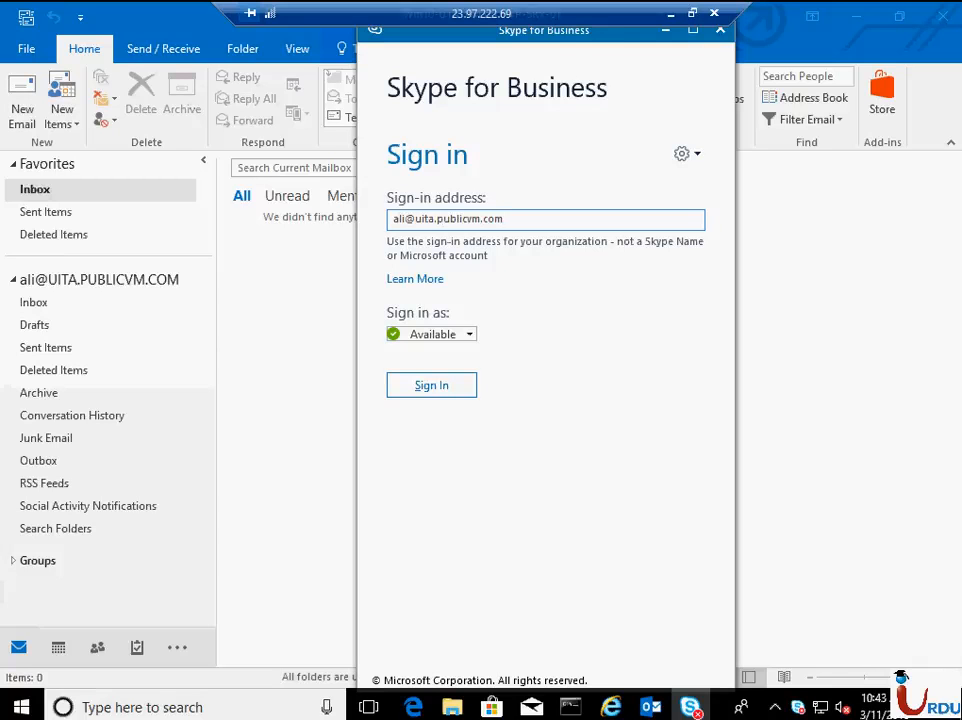
{"action": "key", "text": "Return"}
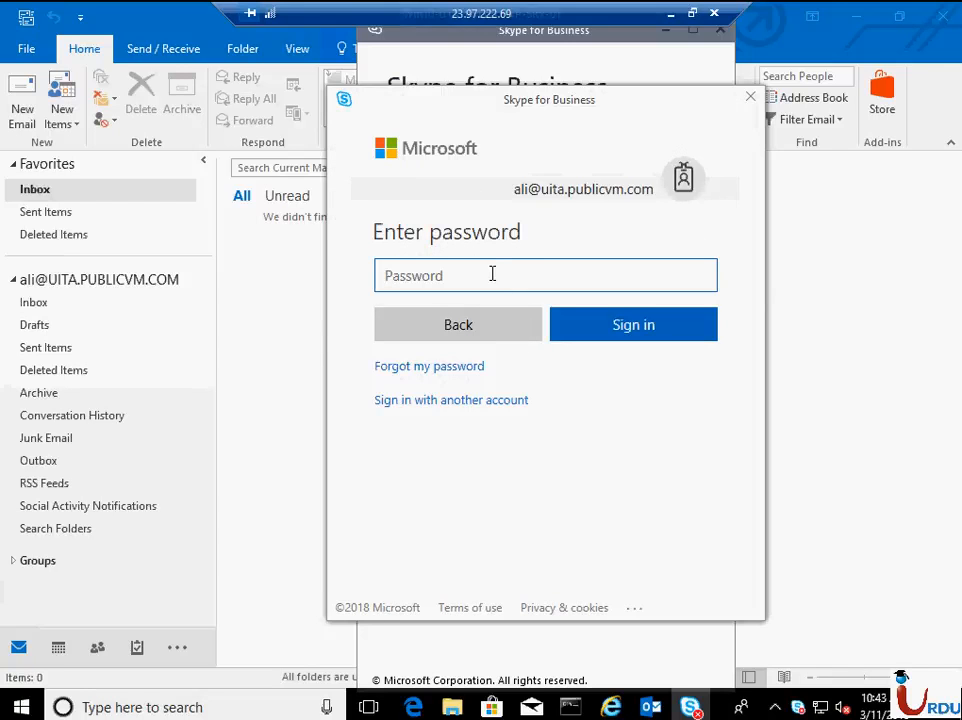
- Enter the account password, complete the Skype for Business sign-in, and move its window aside to uncover Outlook
{"action": "left_click", "coordinate": [492, 274]}
{"action": "type", "text": "••"}
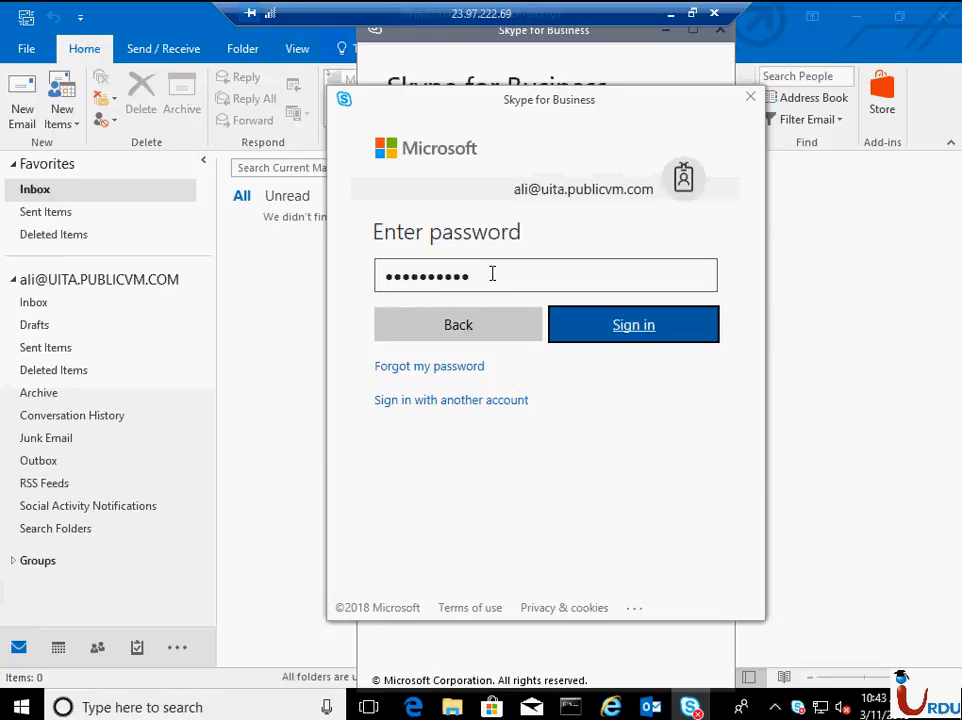
{"action": "key", "text": "Return"}
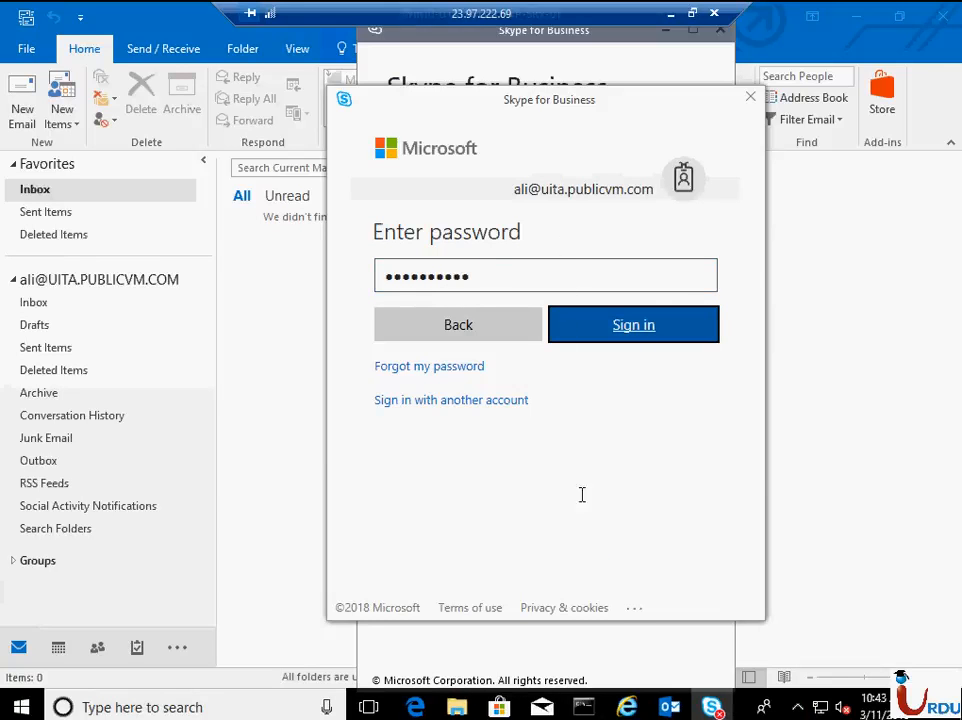
{"action": "left_click", "coordinate": [660, 312]}
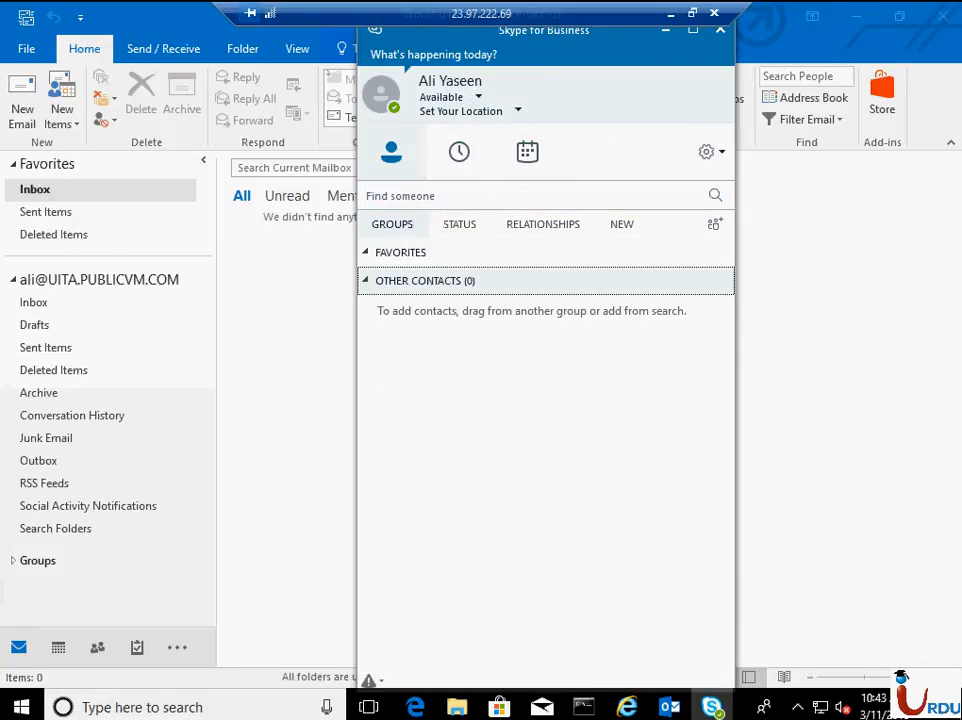
{"action": "left_click_drag", "start_coordinate": [537, 41], "coordinate": [756, 32]}
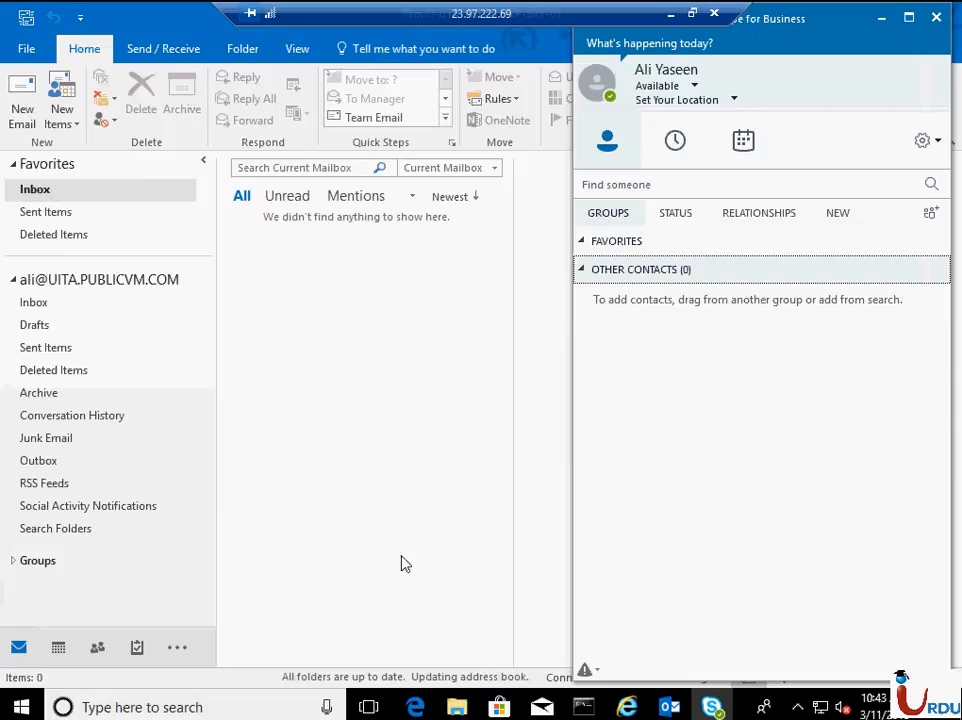
- Minimize the remote desktop session and open outlook.office365.com/owa in a new tab of the administrator's incognito Chrome window
{"action": "left_click", "coordinate": [625, 708]}
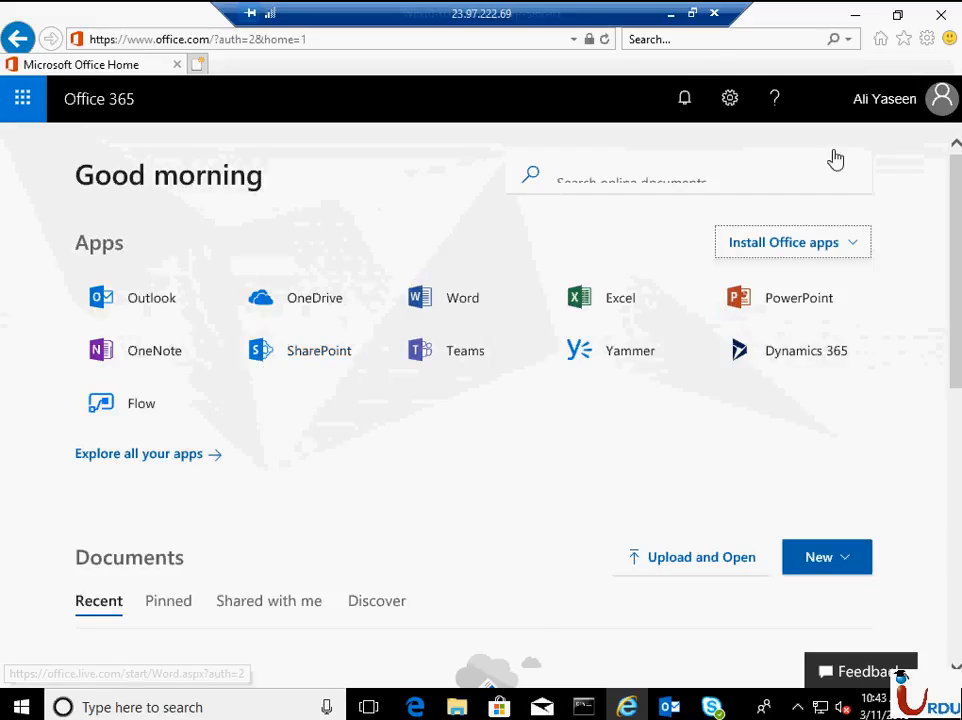
{"action": "left_click", "coordinate": [670, 14]}
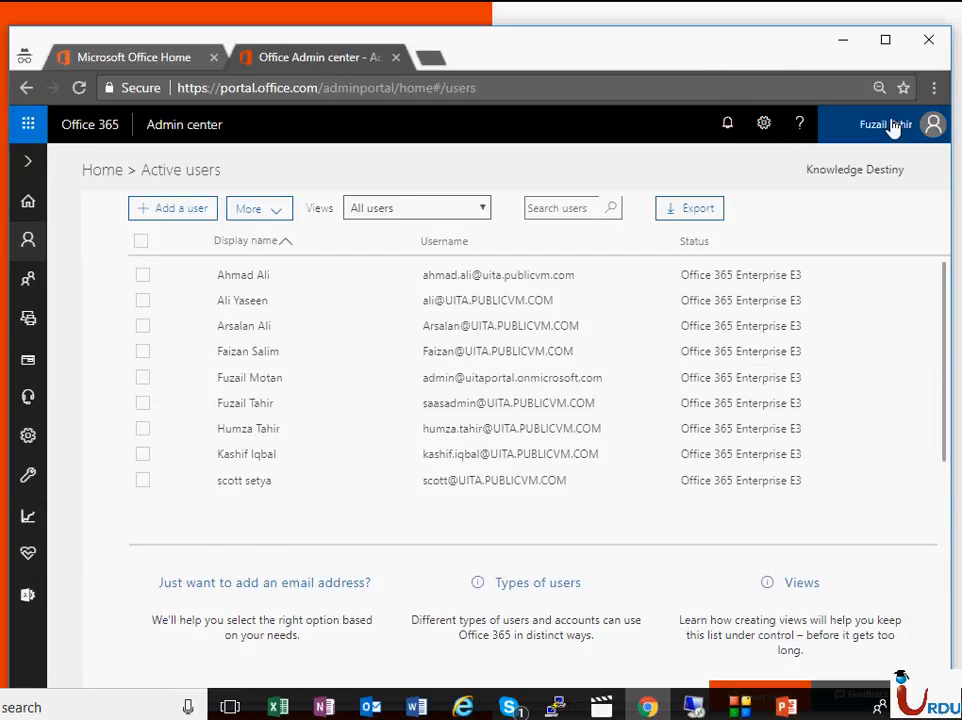
{"action": "left_click", "coordinate": [437, 62]}
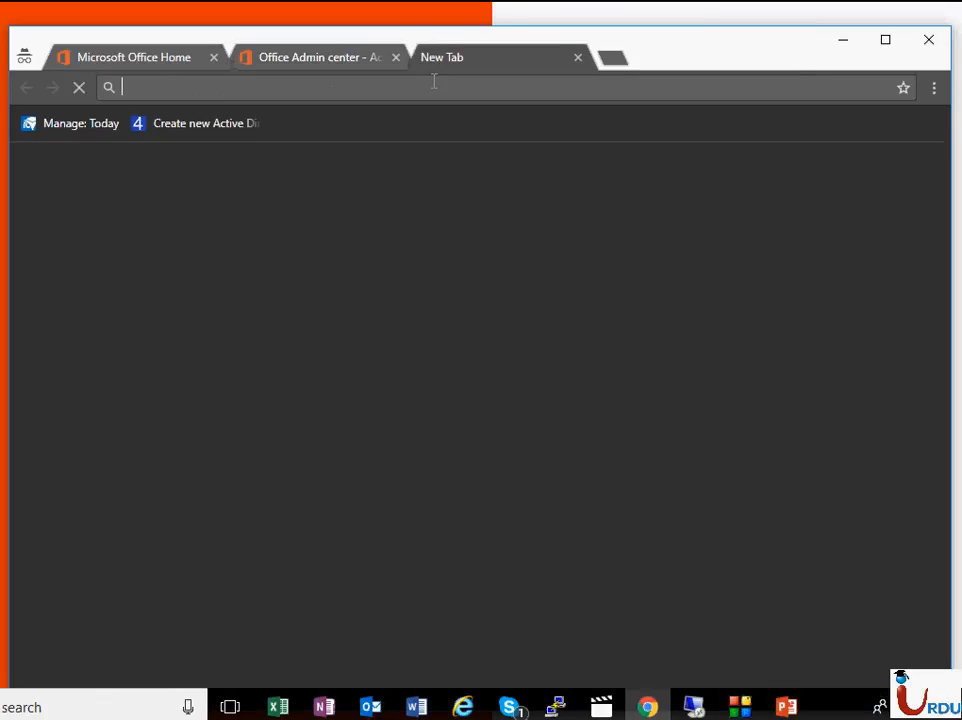
{"action": "type", "text": "outl"}
{"action": "key", "text": "Right"}
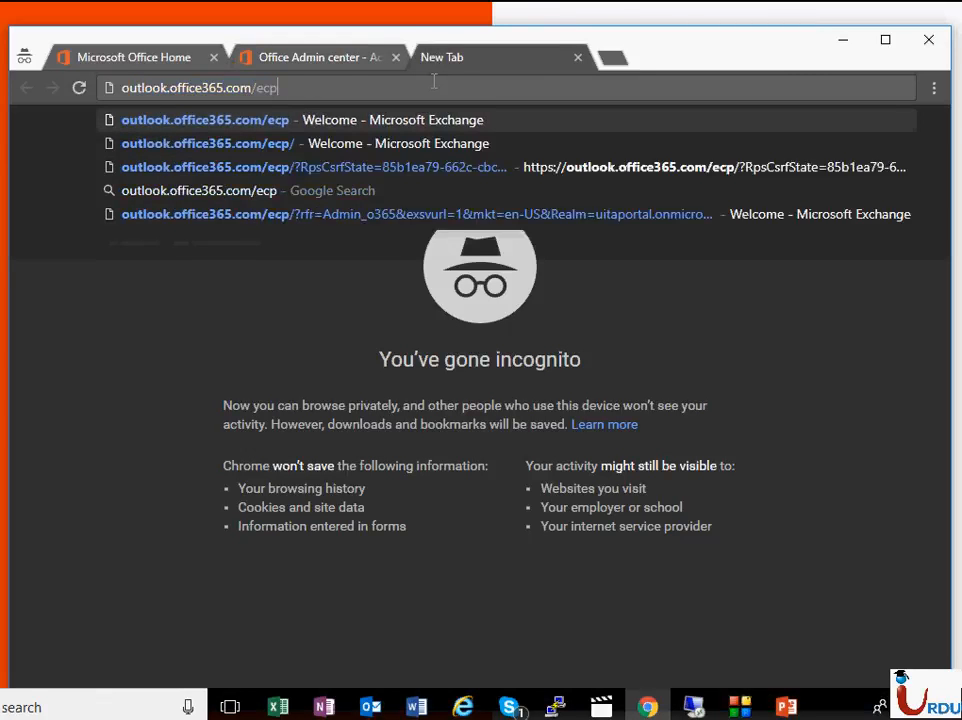
{"action": "key", "text": "BackSpace"}
{"action": "key", "text": "BackSpace"}
{"action": "key", "text": "BackSpace"}
{"action": "type", "text": "owa"}
{"action": "key", "text": "Return"}
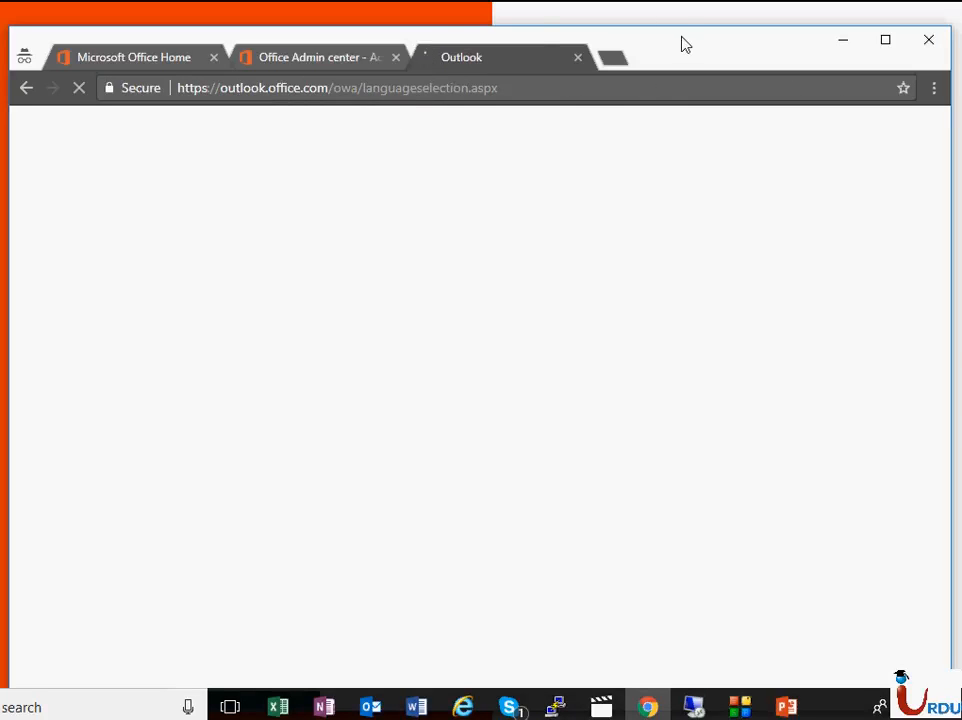
- Set the Outlook on the web time zone to (UTC+05:00) Islamabad, Karachi and save it
{"action": "mouse_move", "coordinate": [683, 43]}
{"action": "left_mouse_down"}
{"action": "mouse_move", "coordinate": [687, 20]}
{"action": "mouse_move", "coordinate": [666, 32]}
{"action": "left_mouse_up"}
{"action": "left_click", "coordinate": [668, 451]}
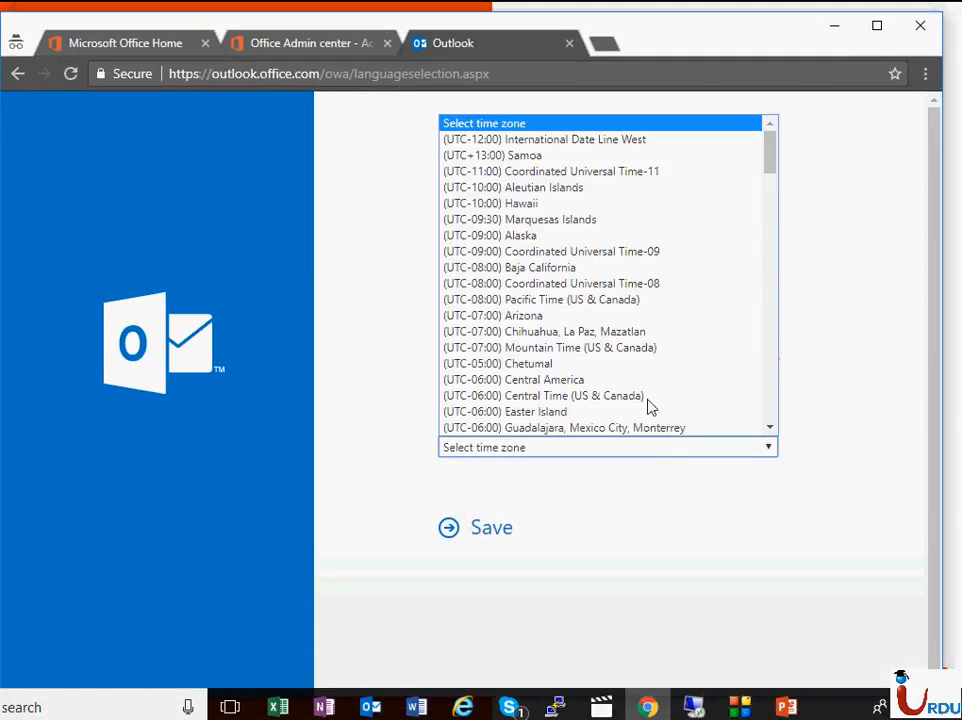
{"action": "scroll", "coordinate": [610, 280], "scroll_direction": "down", "scroll_amount": 15}
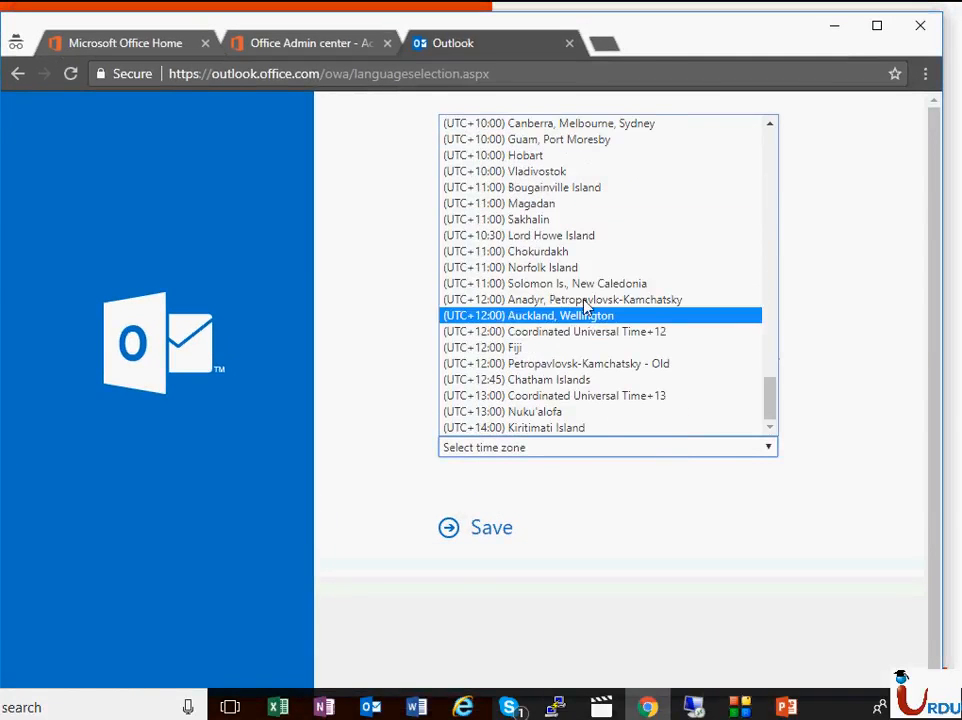
{"action": "scroll", "coordinate": [585, 300], "scroll_direction": "up", "scroll_amount": 6}
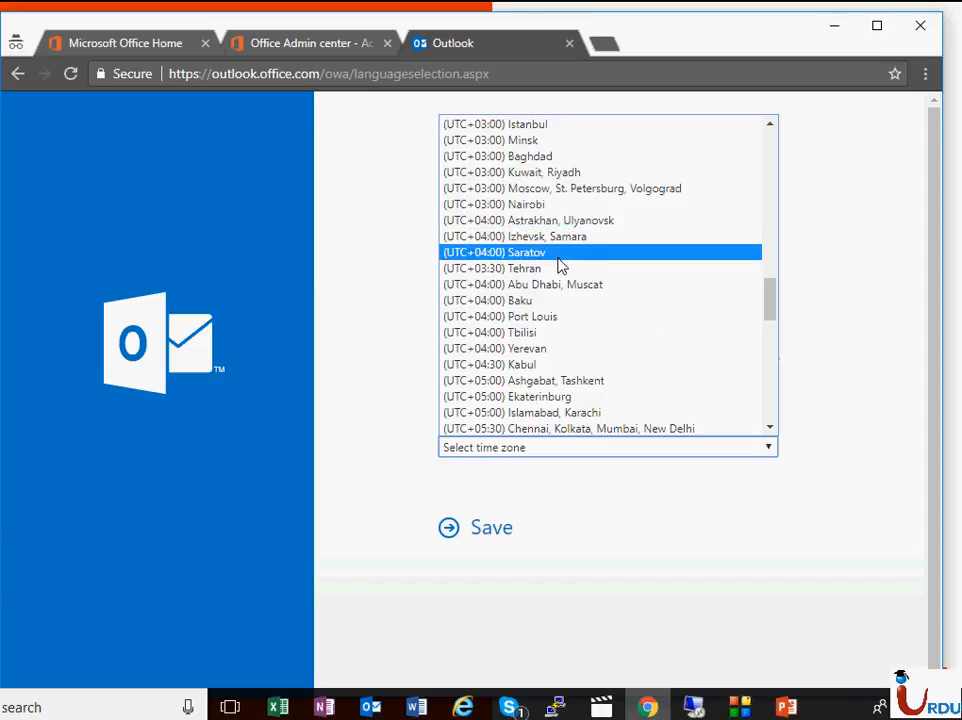
{"action": "scroll", "coordinate": [560, 272], "scroll_direction": "down", "scroll_amount": 4}
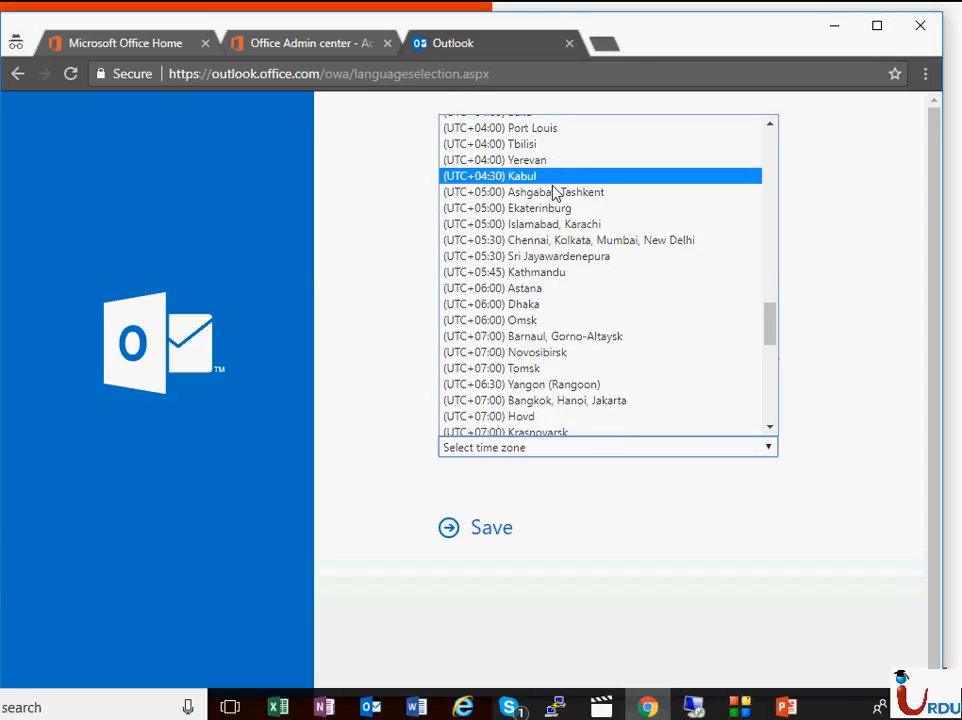
{"action": "left_click", "coordinate": [554, 224]}
{"action": "left_click", "coordinate": [494, 530]}
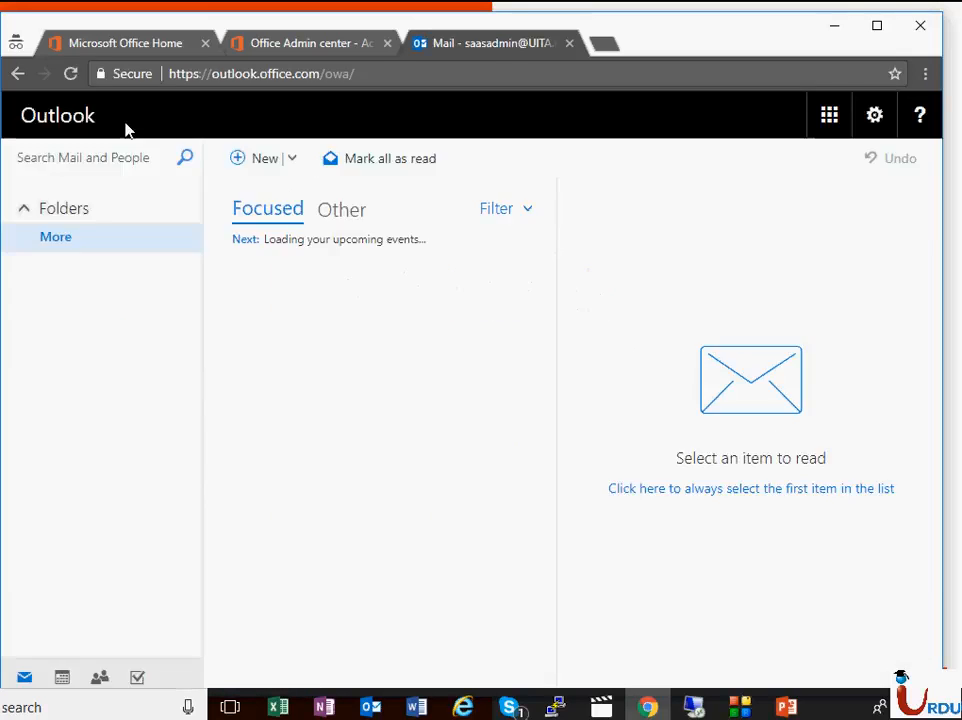
- Start a new message addressed to the new user, found through the directory search for the first name, with the subject "Test email"
{"action": "left_click", "coordinate": [268, 160]}
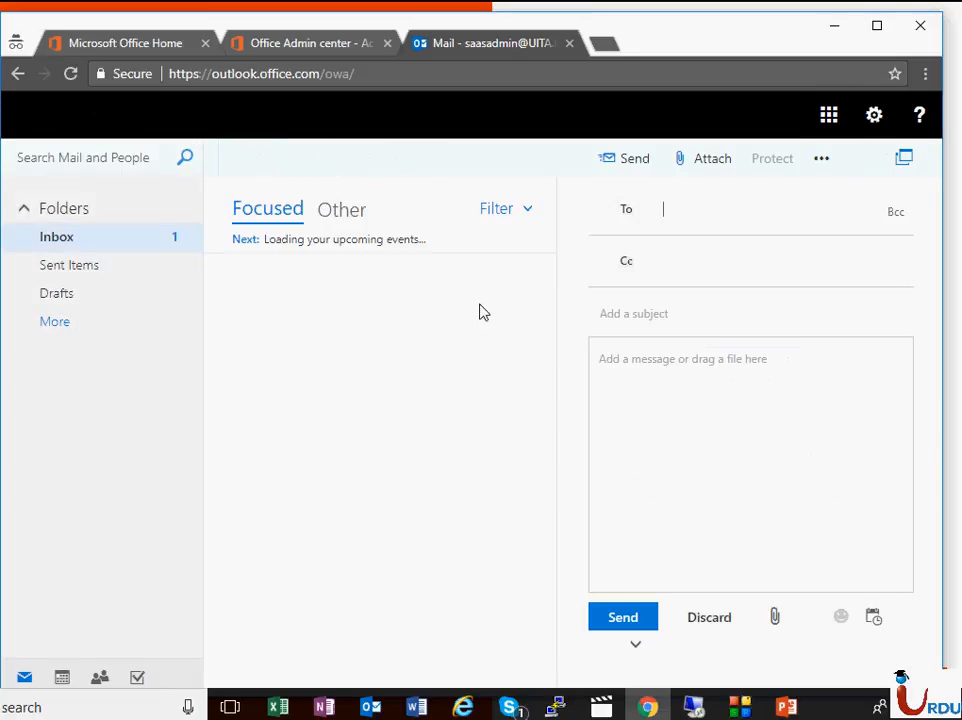
{"action": "type", "text": "all"}
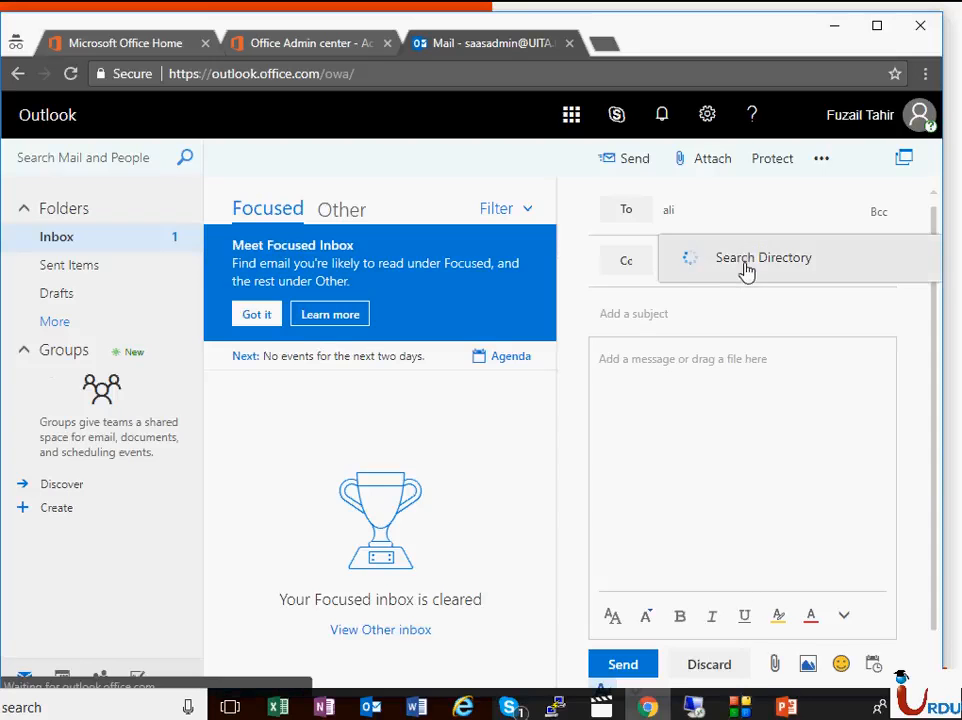
{"action": "left_click", "coordinate": [745, 266]}
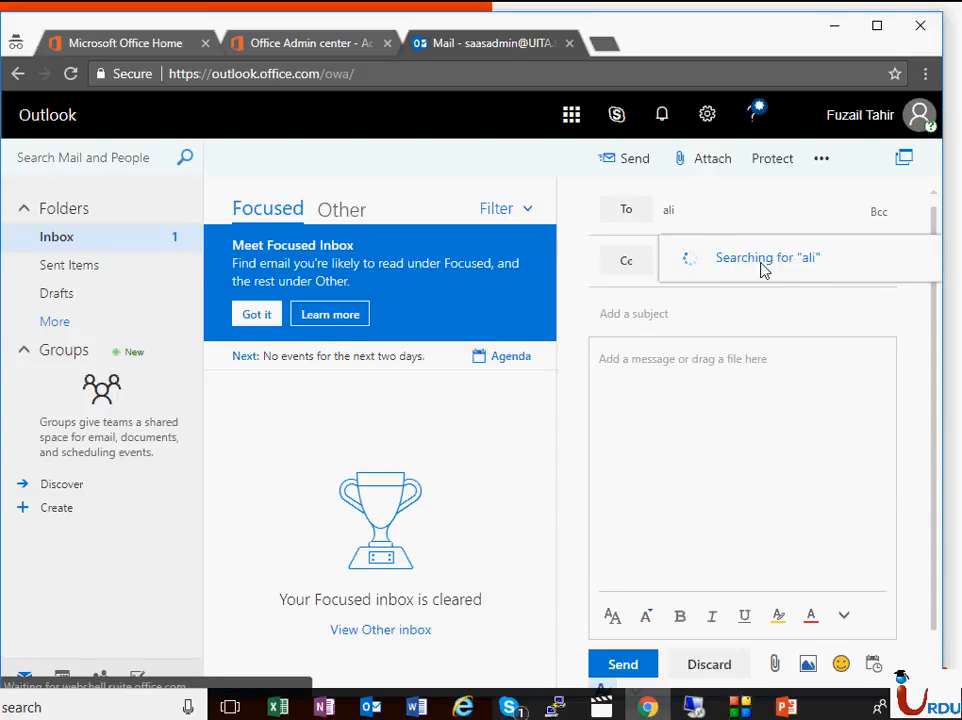
{"action": "left_click", "coordinate": [747, 268]}
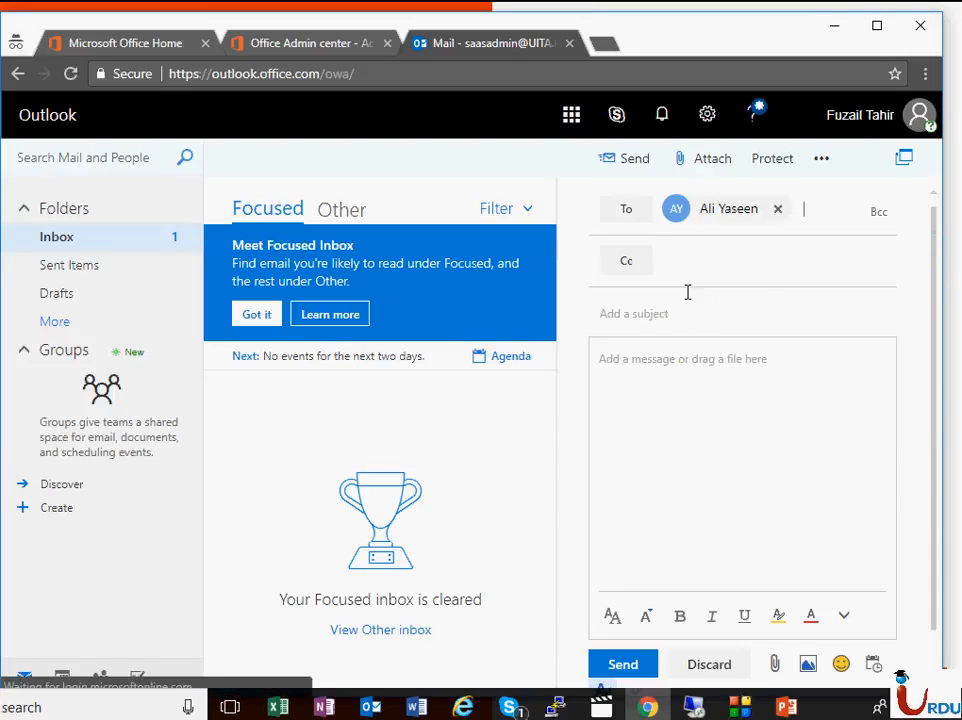
{"action": "left_click", "coordinate": [683, 320]}
{"action": "type", "text": "T"}
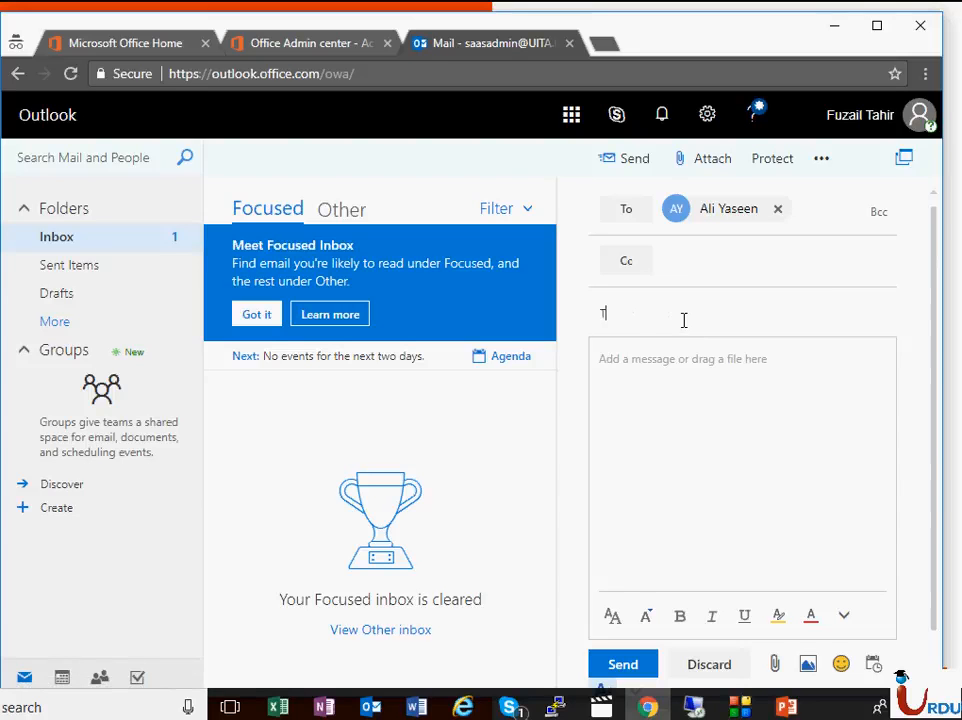
{"action": "type", "text": "est email"}
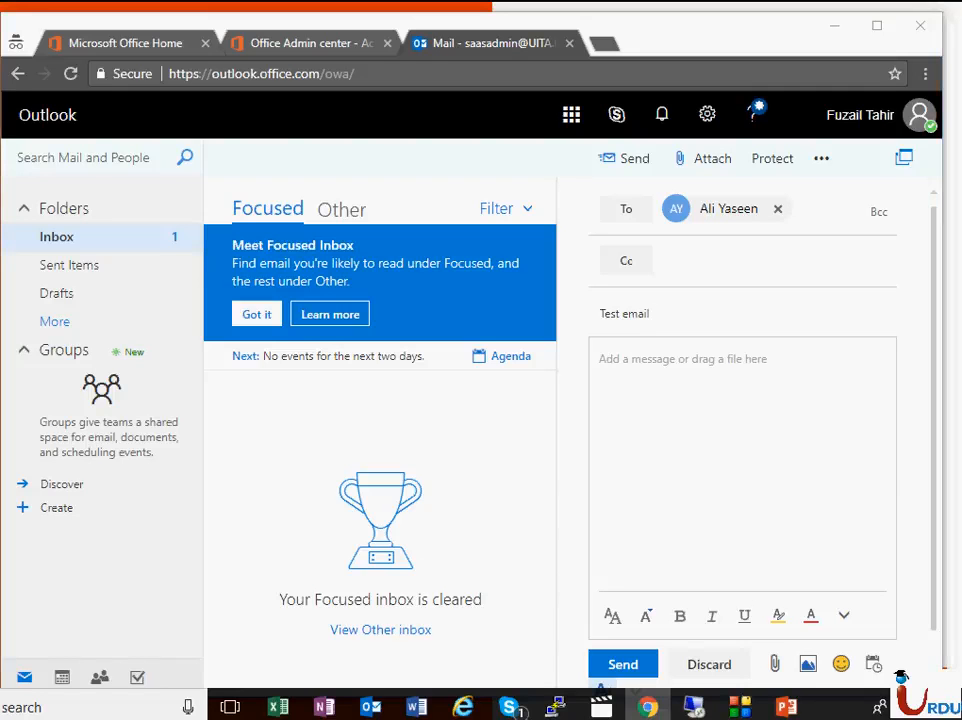
- Complete the subject as "Test email | 10:44 pm | Karachi | Pakistan", copy it into the message body, and send the email
{"action": "left_click", "coordinate": [672, 310]}
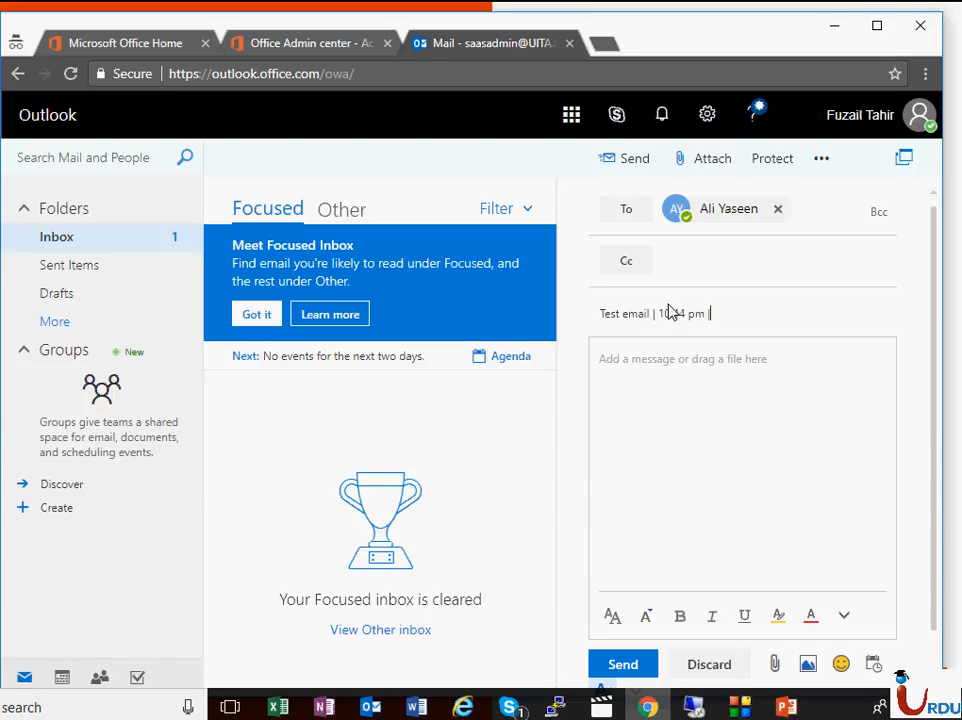
{"action": "type", "text": "| 10:34 pm | Karachi | Pakistan"}
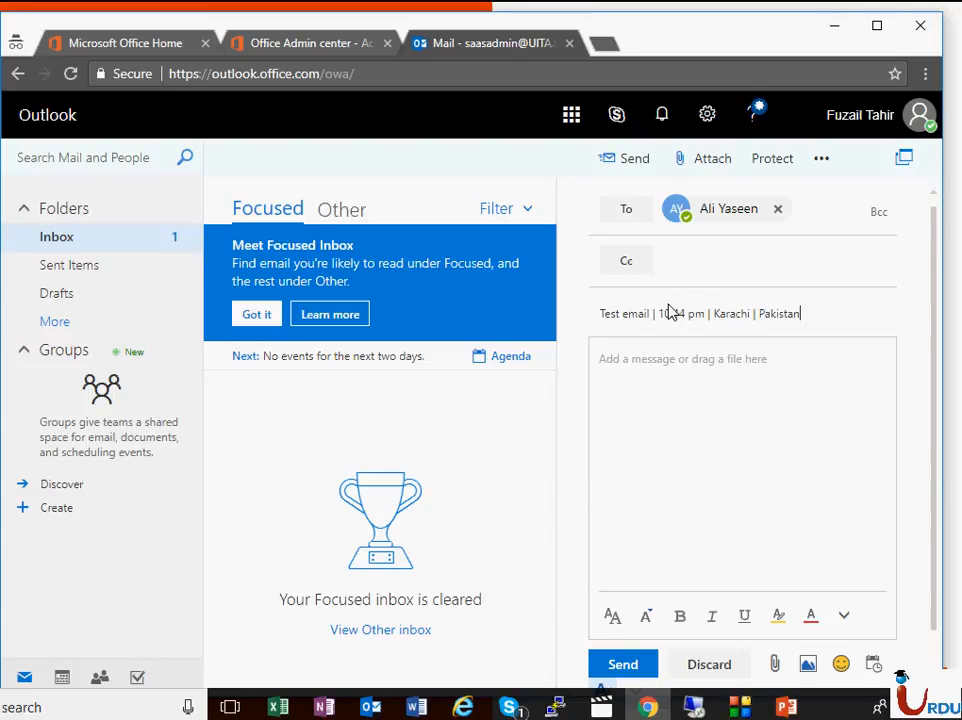
{"action": "key", "text": "ctrl+a"}
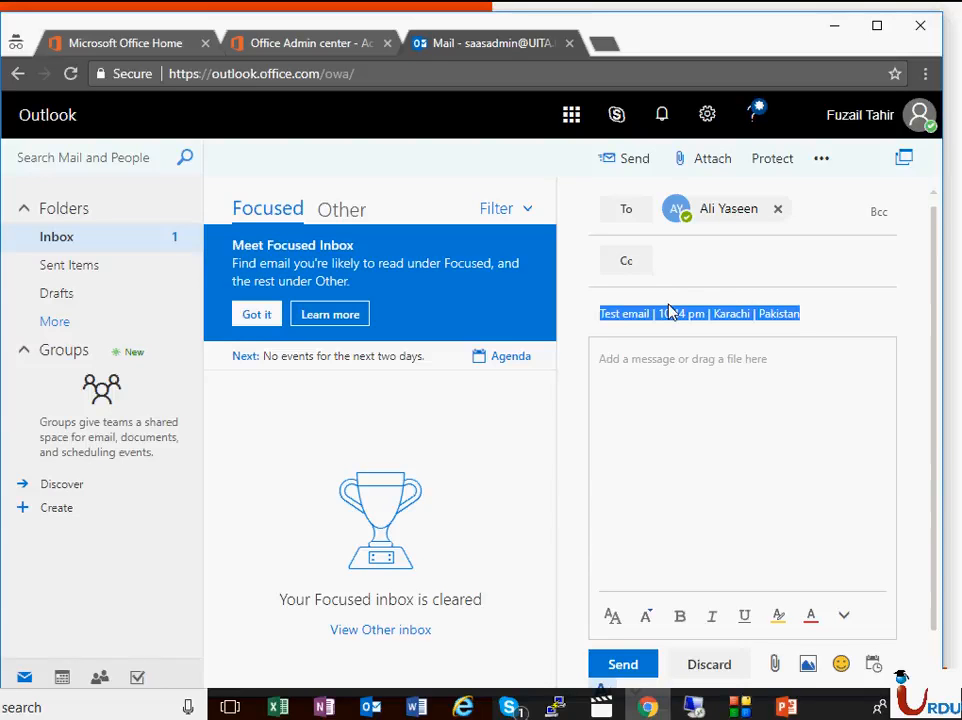
{"action": "key", "text": "Tab"}
{"action": "type", "text": "Test email | 10:44 pm | Karachi | Pakistan"}
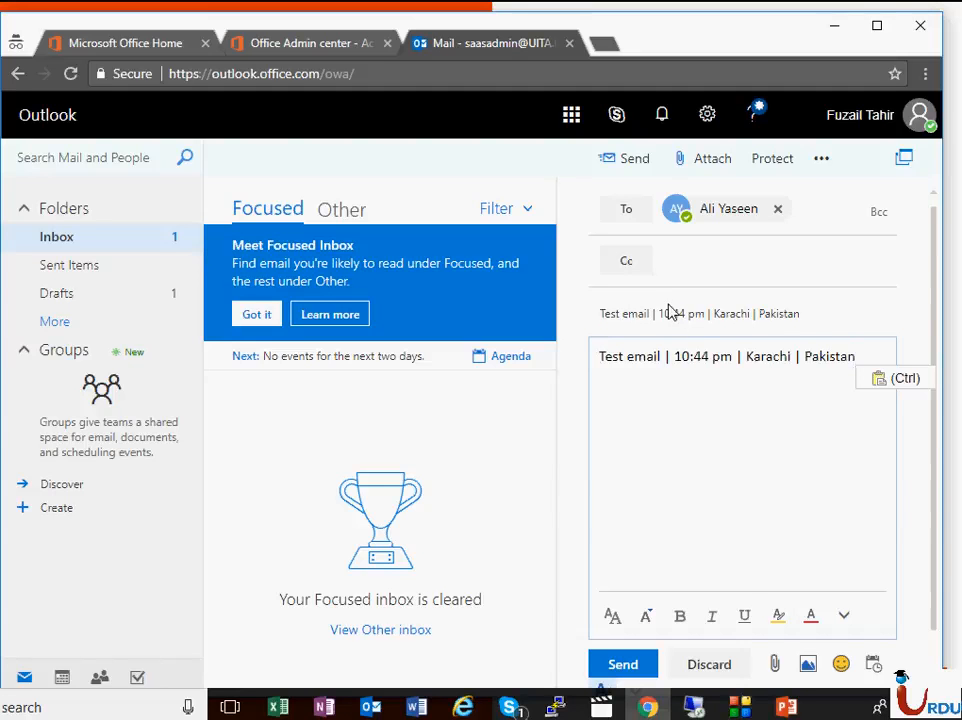
{"action": "left_click", "coordinate": [622, 668]}
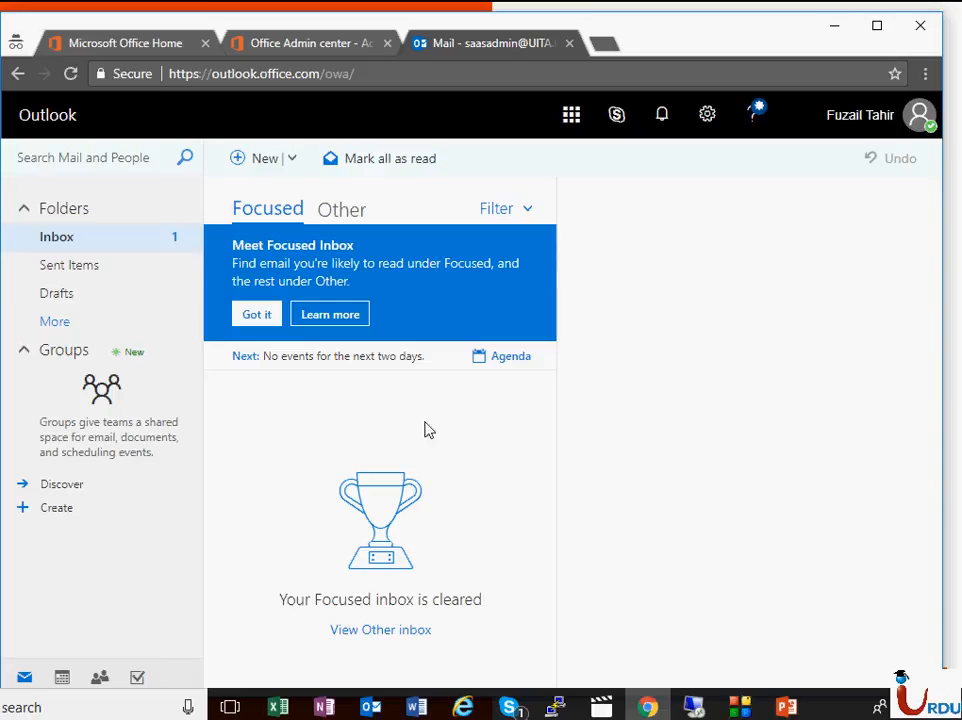
- Switch to the remote desktop session, open the received test email from the Outlook 2016 Inbox, and expand its header details
{"action": "left_click", "coordinate": [695, 705]}
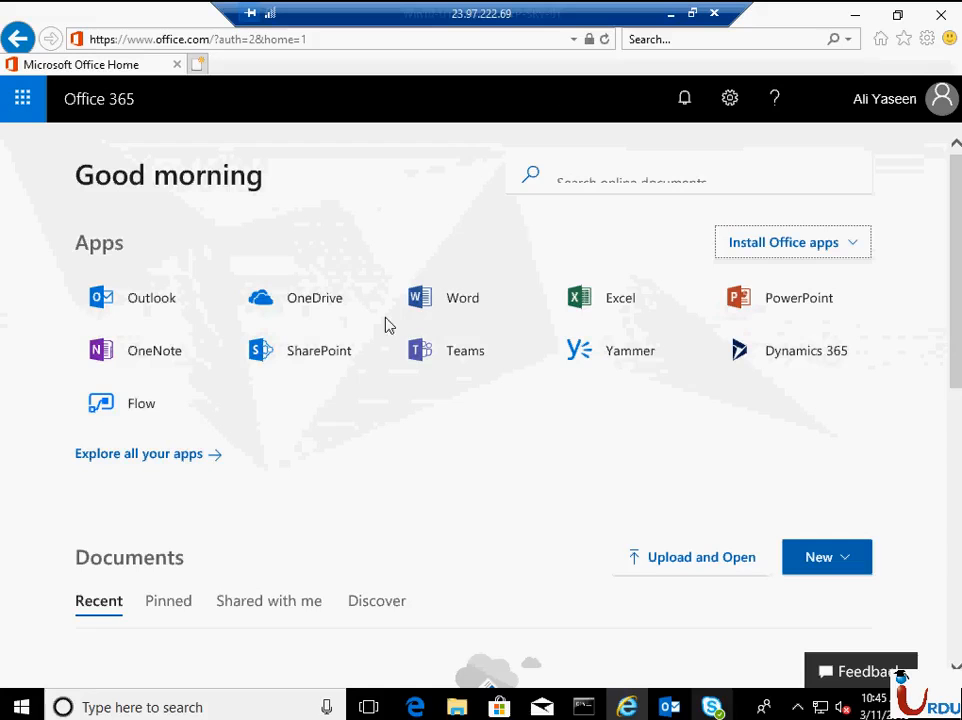
{"action": "left_click", "coordinate": [674, 708]}
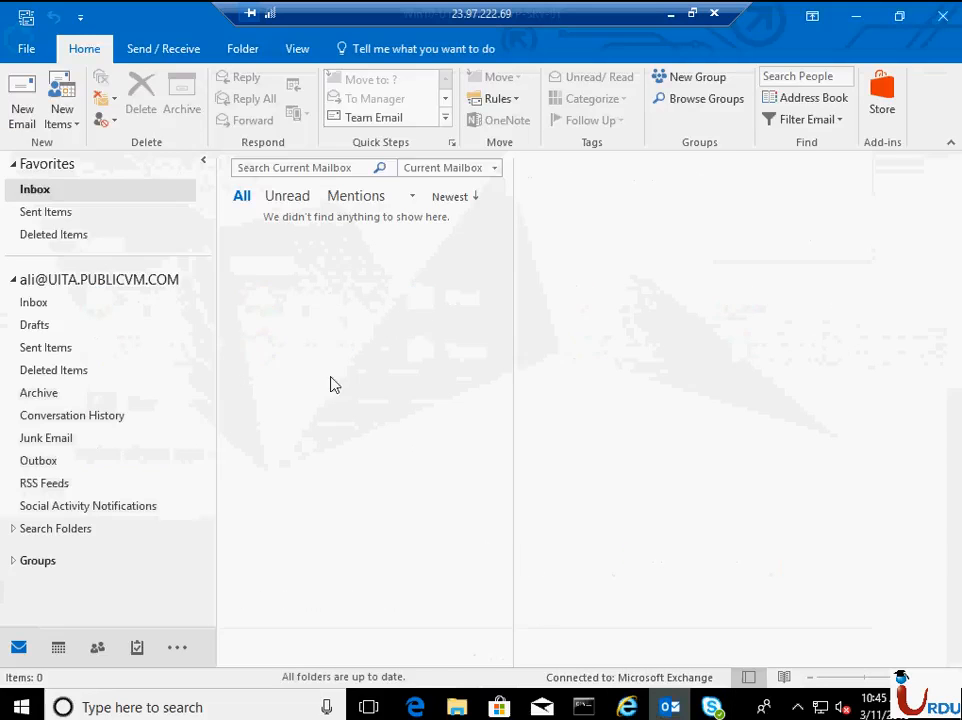
{"action": "left_click", "coordinate": [100, 306]}
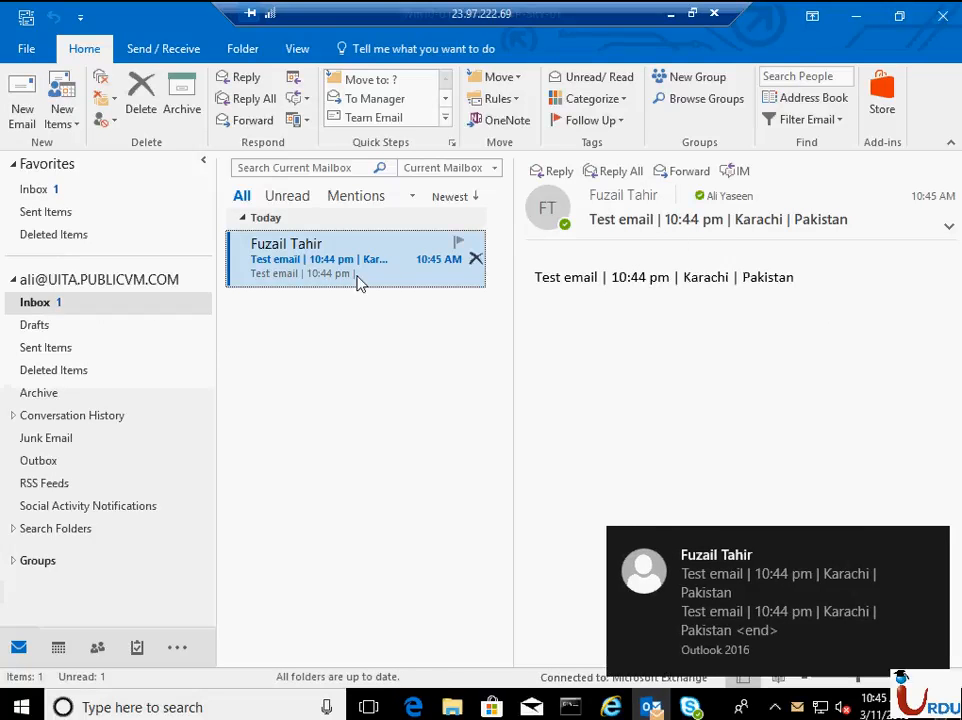
{"action": "double_click", "coordinate": [371, 287]}
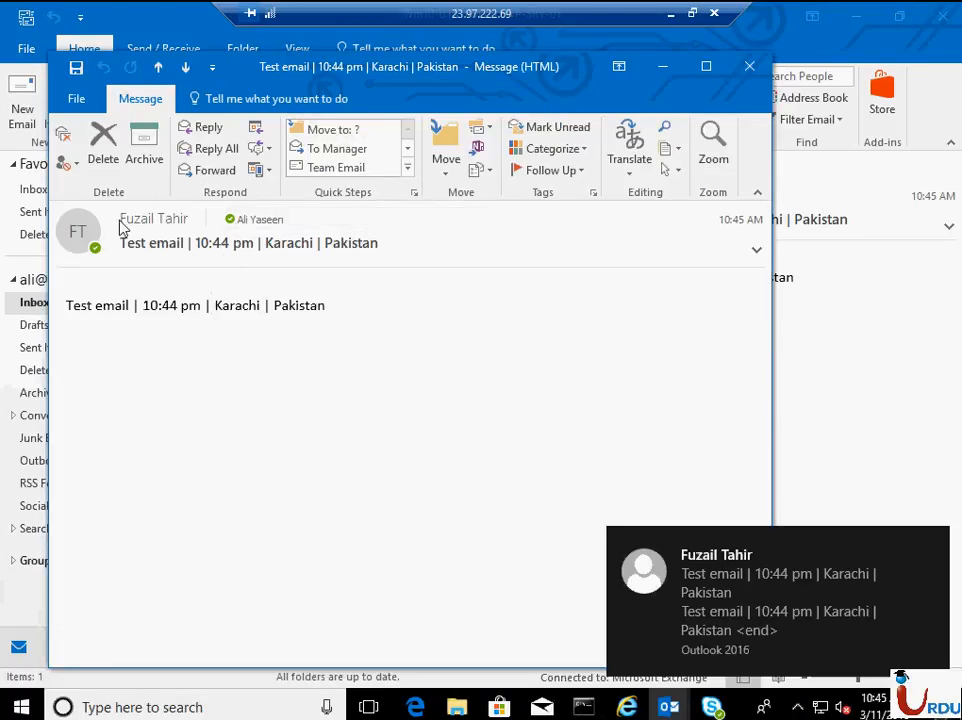
{"action": "left_click", "coordinate": [756, 250]}
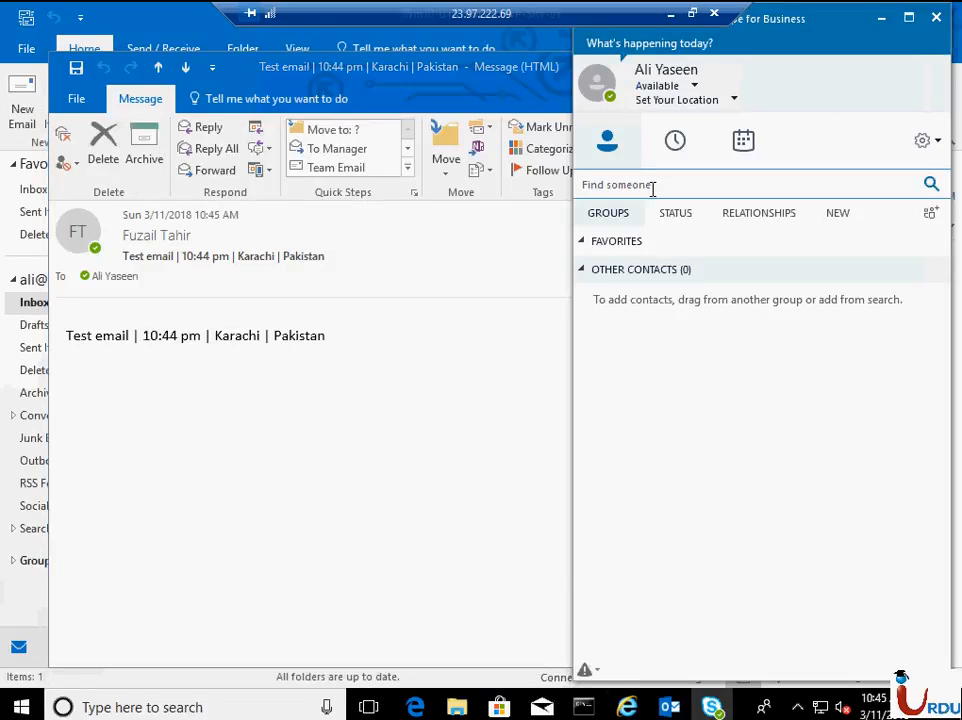
- Search Skype for Business for the administrator's full name, checking the Skype directory and the organization's contacts
{"action": "left_click", "coordinate": [652, 189]}
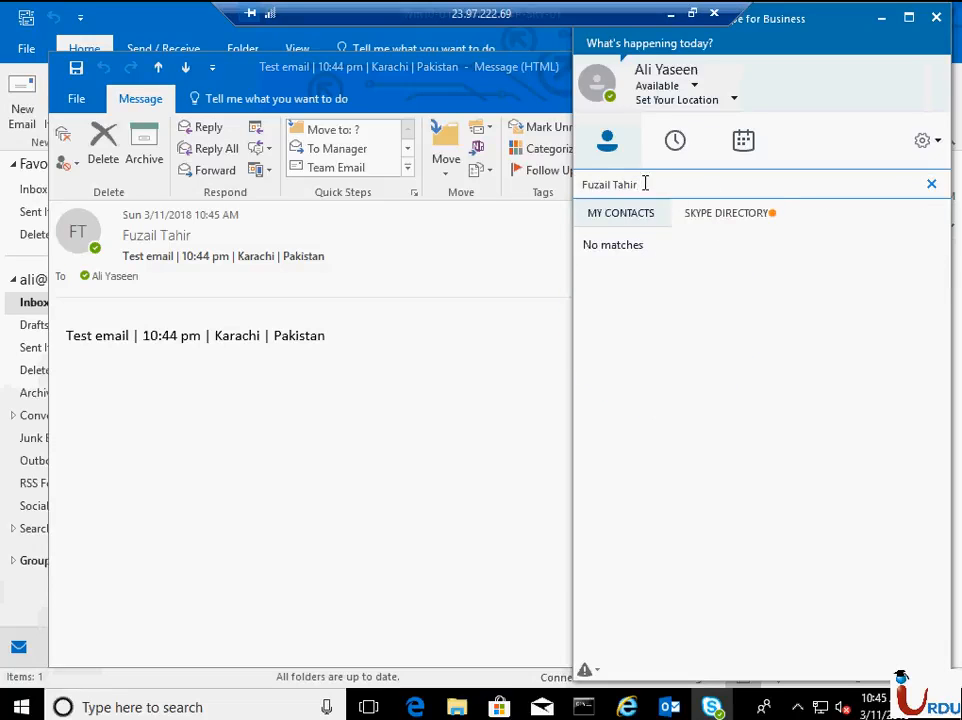
{"action": "left_click", "coordinate": [753, 212]}
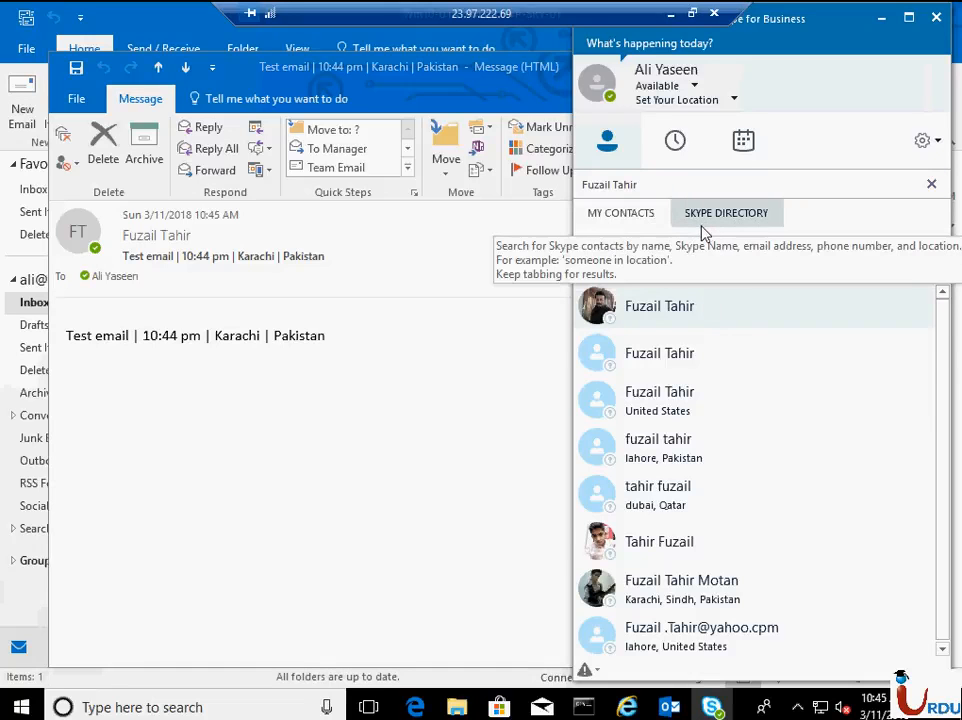
{"action": "left_click", "coordinate": [657, 217]}
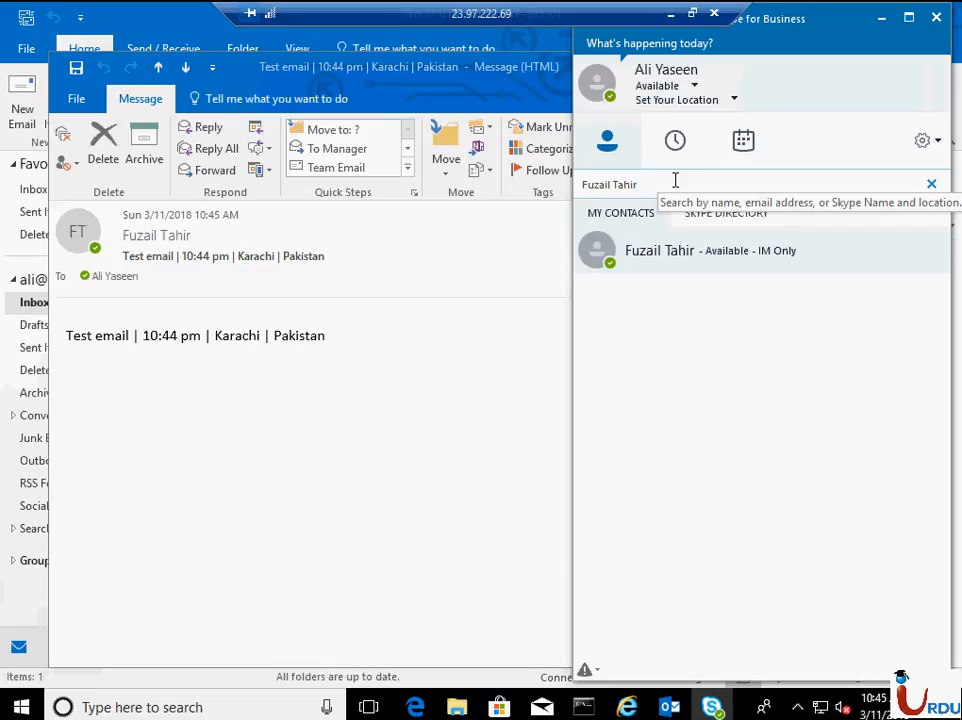
- Start an instant message conversation with the administrator contact and send a short "Hi" greeting with the first name
{"action": "right_click", "coordinate": [647, 263]}
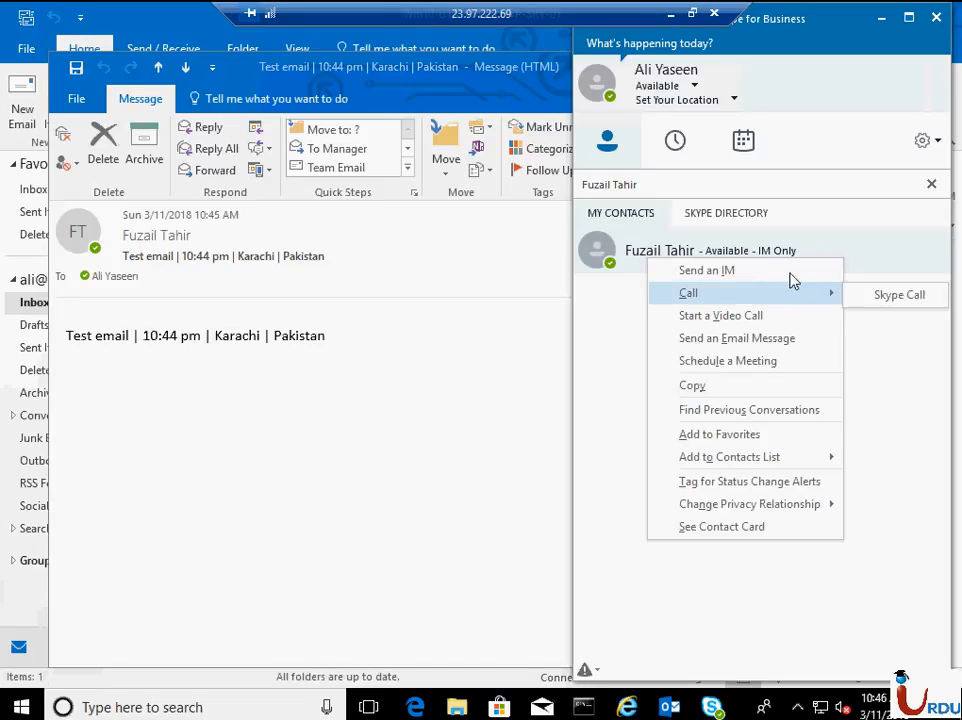
{"action": "left_click", "coordinate": [788, 272]}
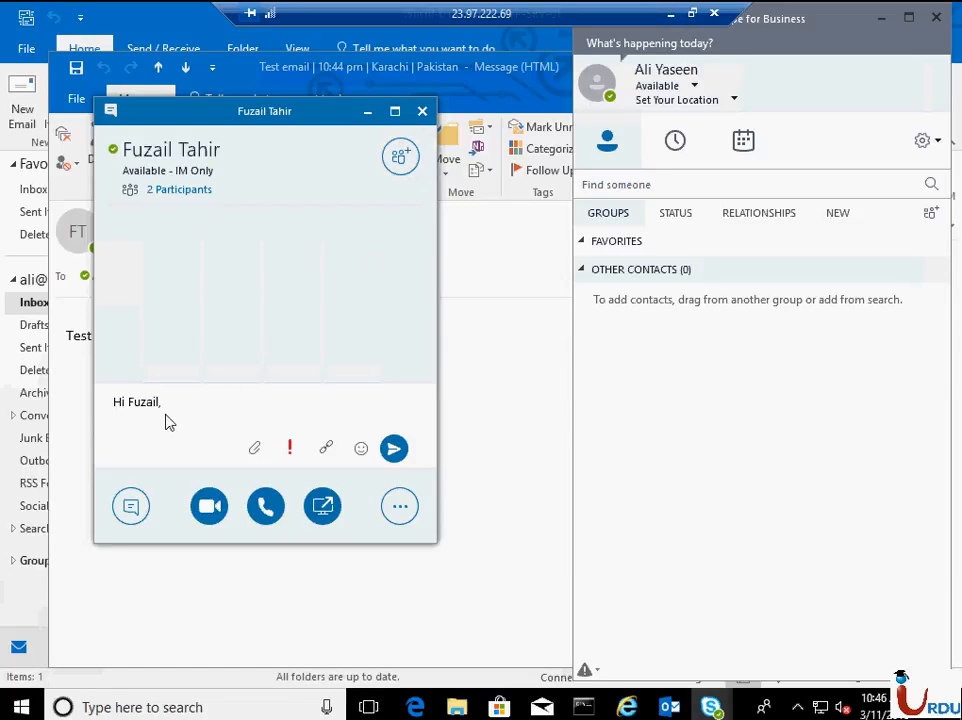
{"action": "key", "text": "Return"}
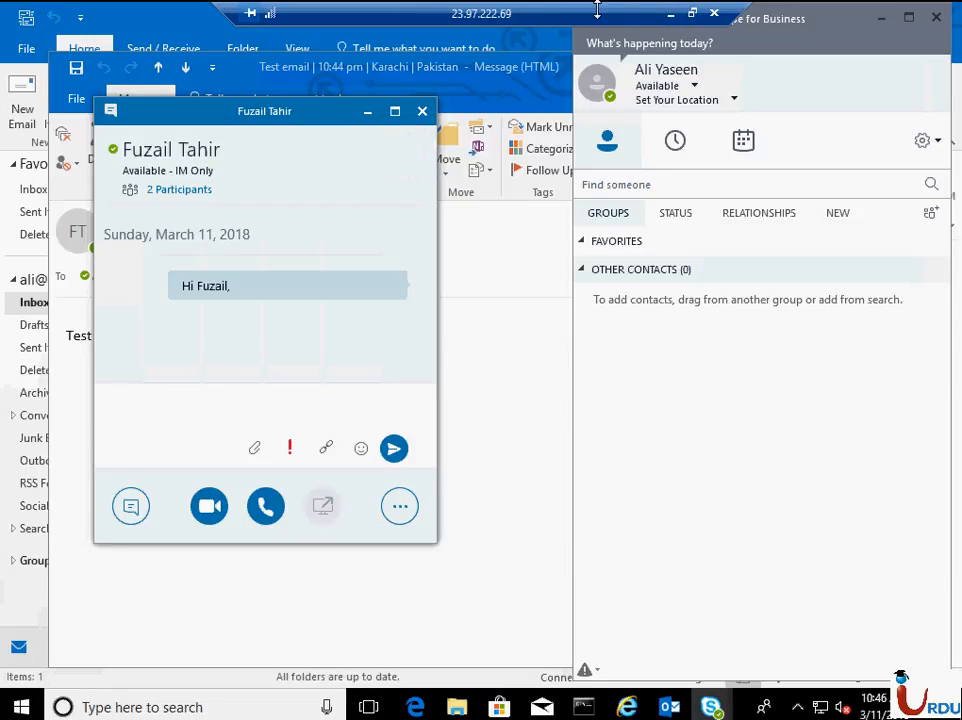
- Minimize the remote session, accept the incoming chat in Outlook on the web, and open the conversation in its Skype pane
{"action": "left_click", "coordinate": [669, 16]}
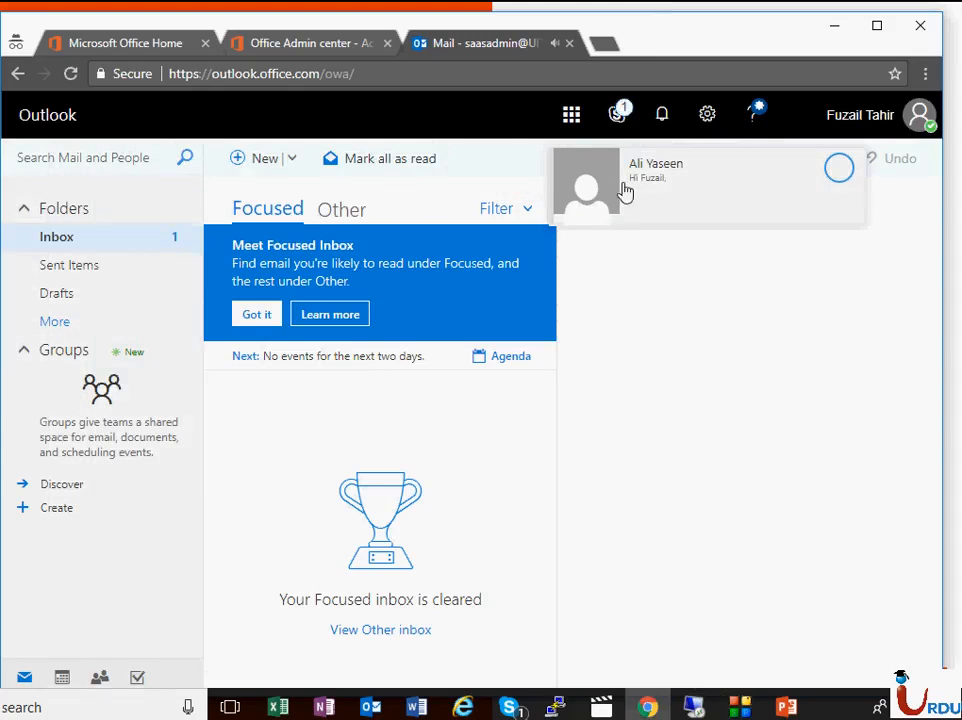
{"action": "left_click", "coordinate": [838, 172]}
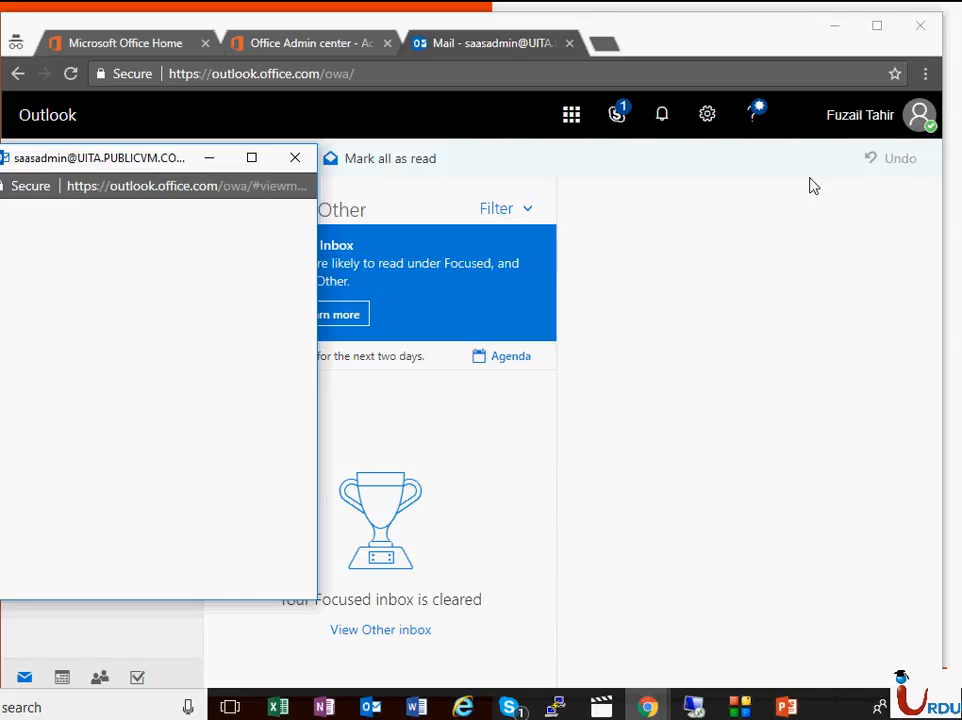
{"action": "left_click", "coordinate": [868, 125]}
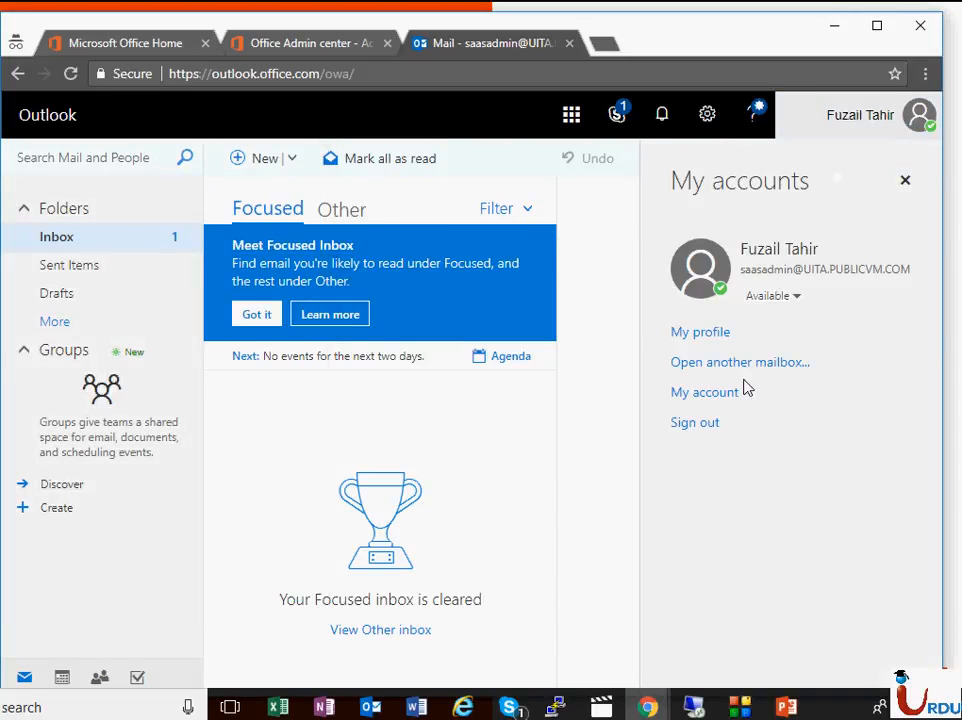
{"action": "left_click", "coordinate": [617, 114]}
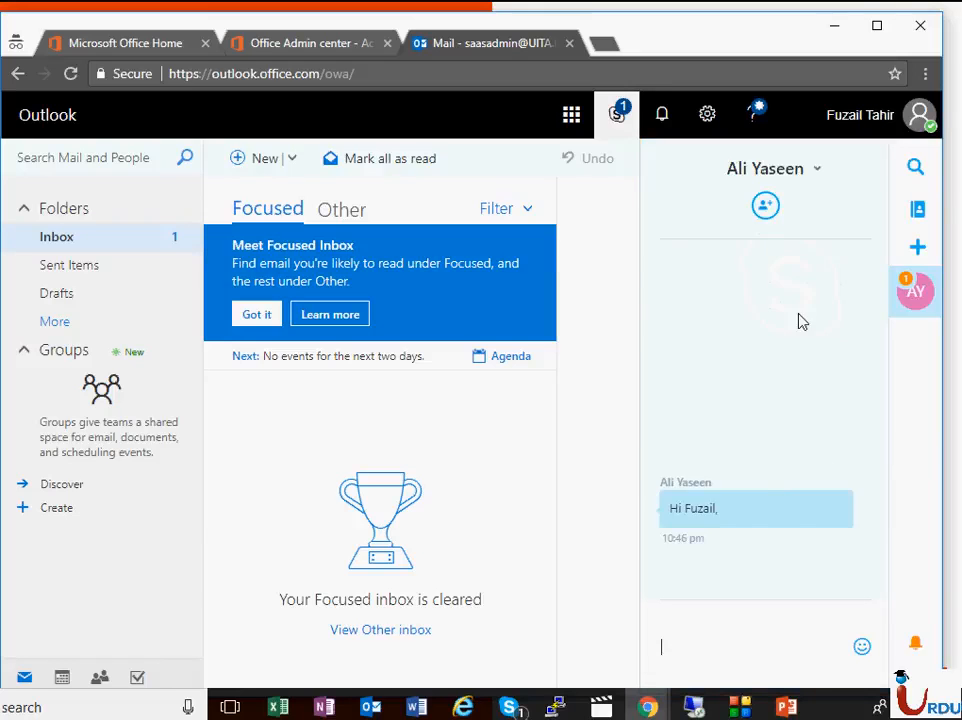
- Reply to the new user's chat message with a short "Hi, I'm" greeting and the first name
{"action": "left_click", "coordinate": [722, 645]}
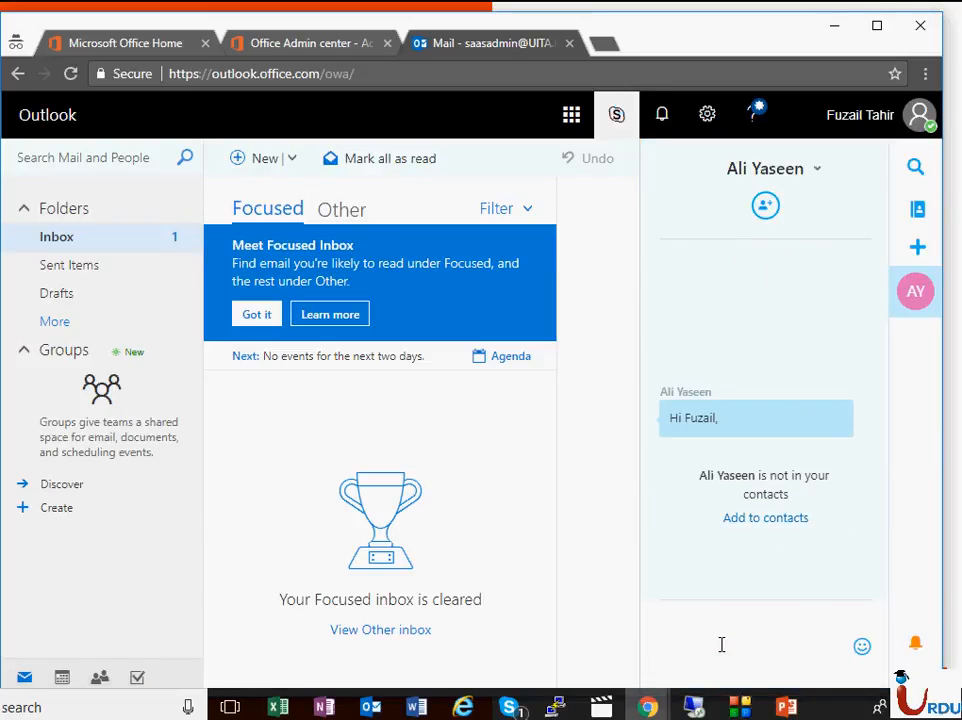
{"action": "type", "text": "Help"}
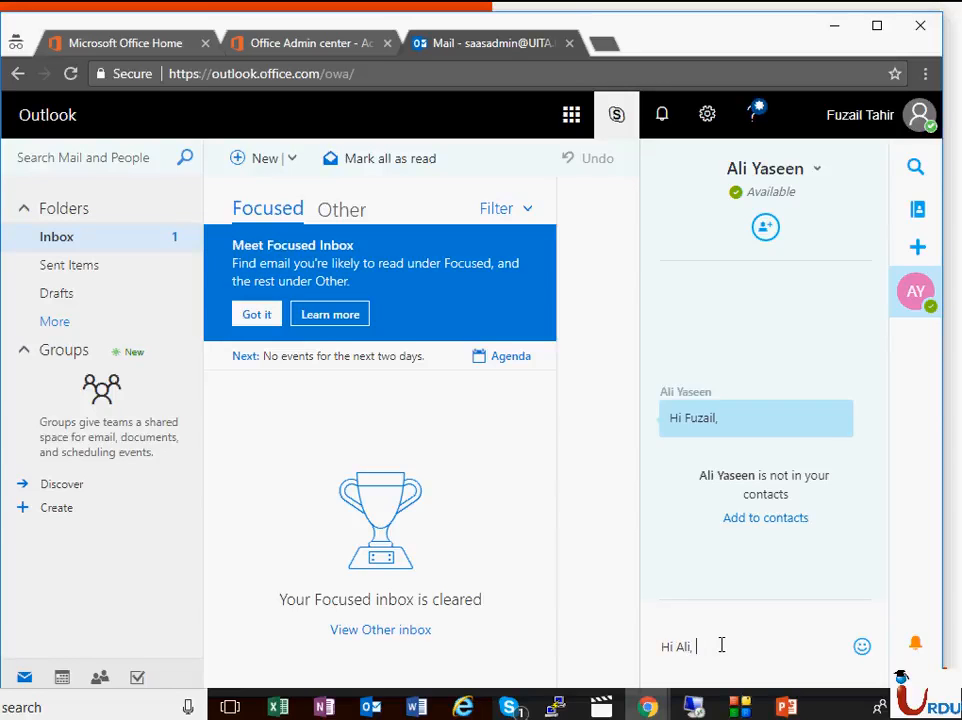
{"action": "type", "text": ", It's mee"}
{"action": "key", "text": "Return"}
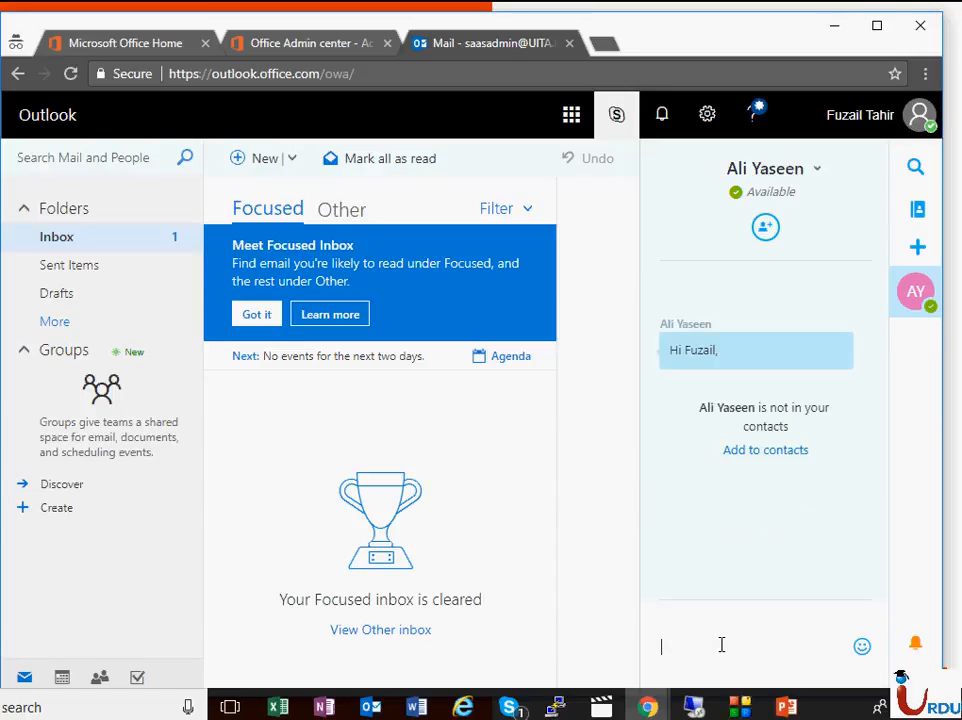
- Check the remote session's chat window for the reply, and send a follow-up message "?." from Outlook on the web
{"action": "left_click", "coordinate": [705, 707]}
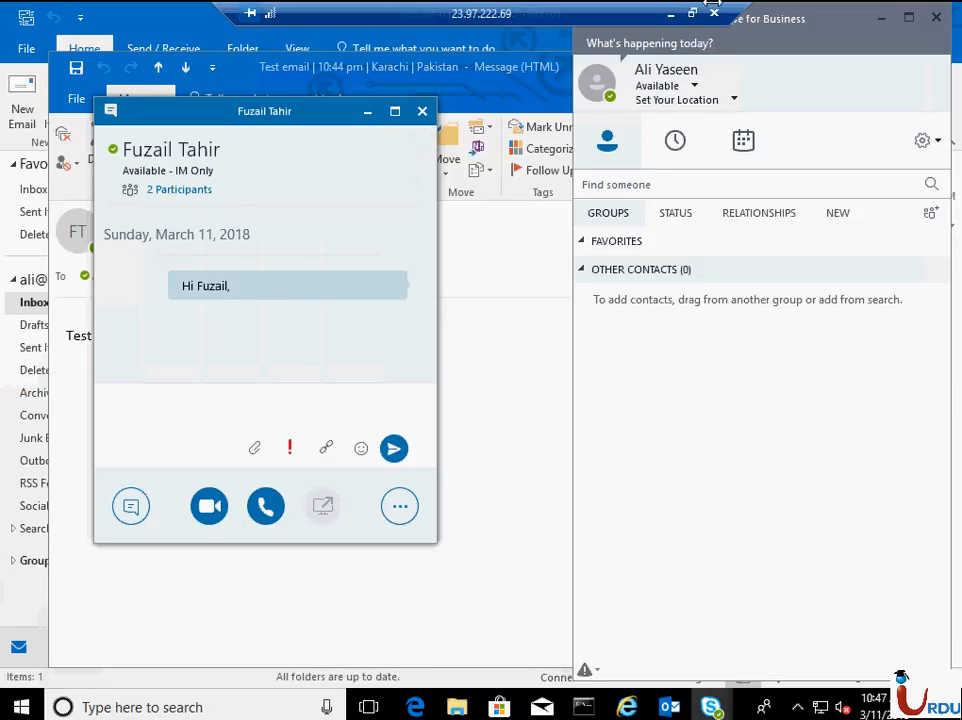
{"action": "left_click", "coordinate": [669, 16]}
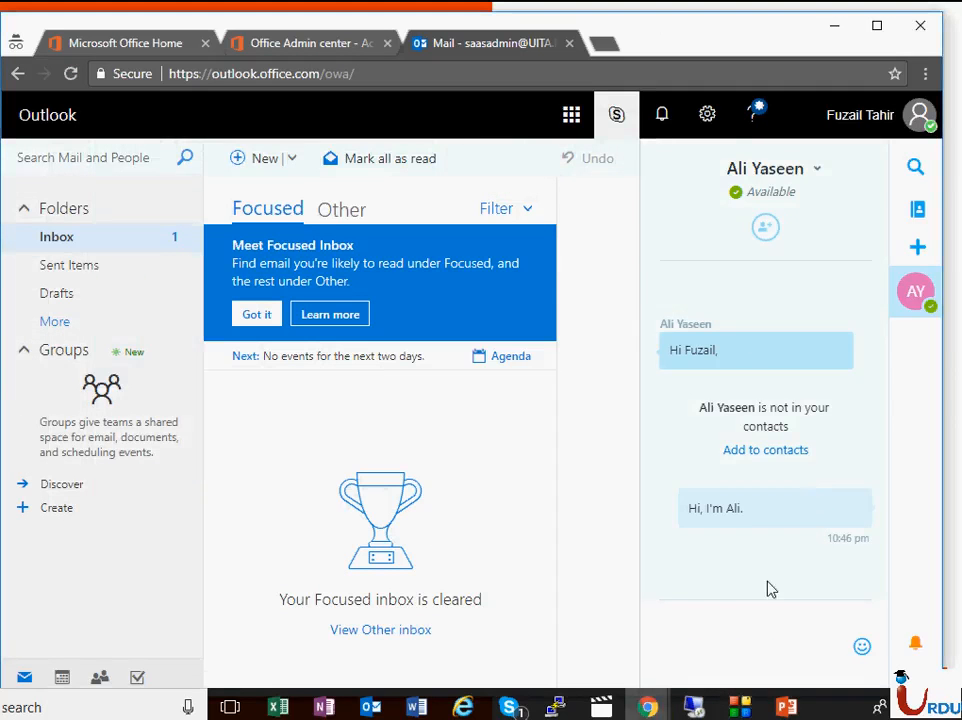
{"action": "left_click", "coordinate": [756, 629]}
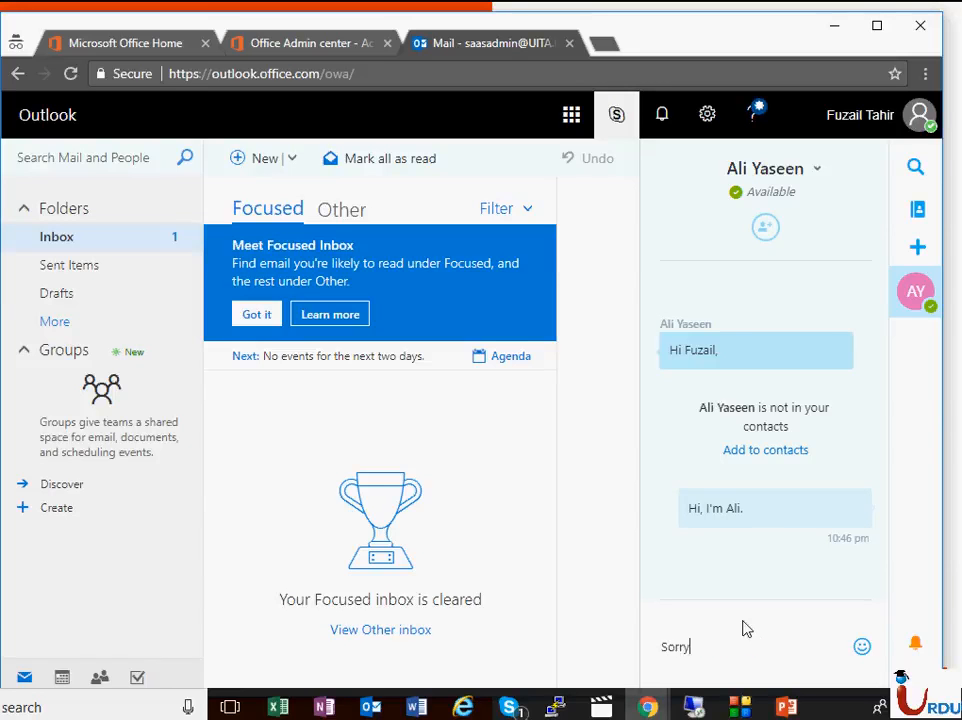
{"action": "type", "text": "?."}
{"action": "key", "text": "Return"}
- Return to the remote session, bring the Skype for Business conversation back to the front, and read through the administrator's replies
{"action": "key", "text": "alt+Tab"}
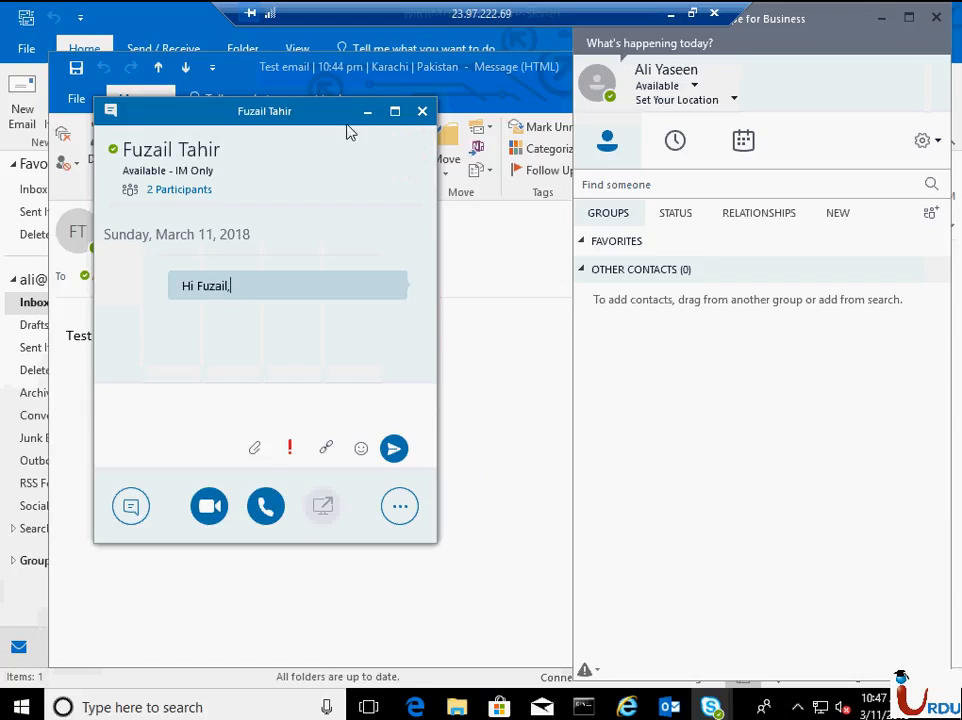
{"action": "left_click_drag", "start_coordinate": [342, 120], "coordinate": [493, 138]}
{"action": "left_click", "coordinate": [484, 94]}
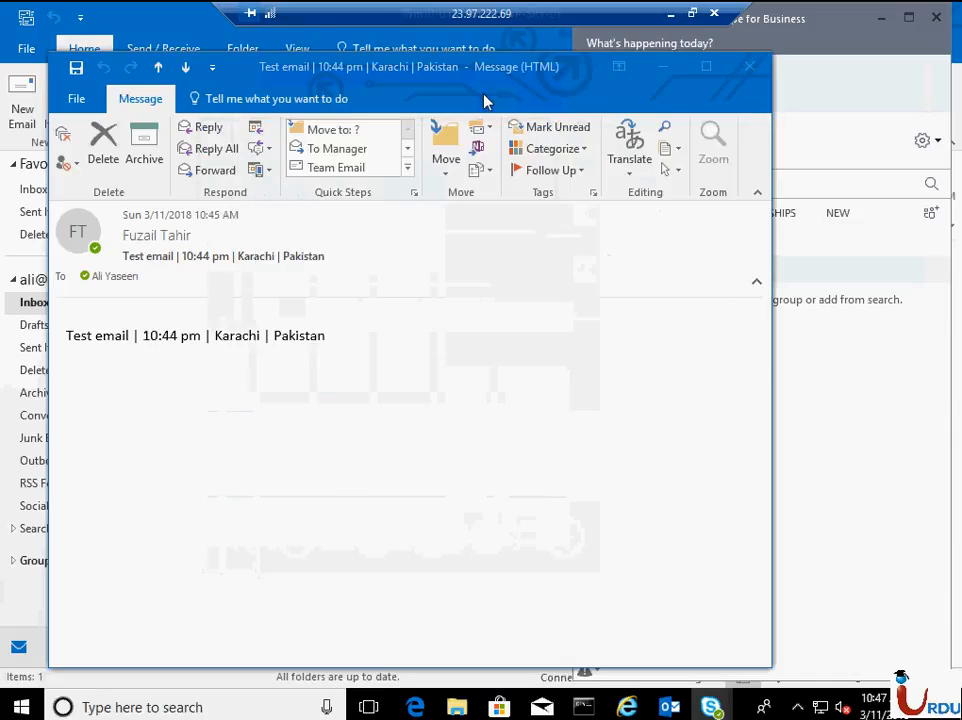
{"action": "left_click", "coordinate": [897, 348]}
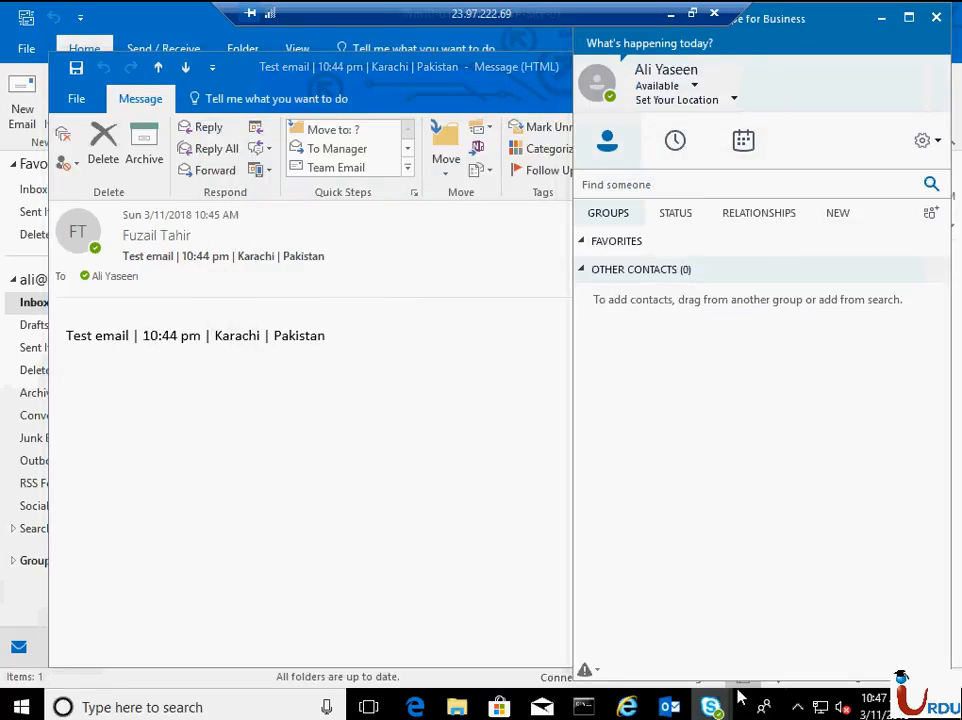
{"action": "mouse_move", "coordinate": [712, 707]}
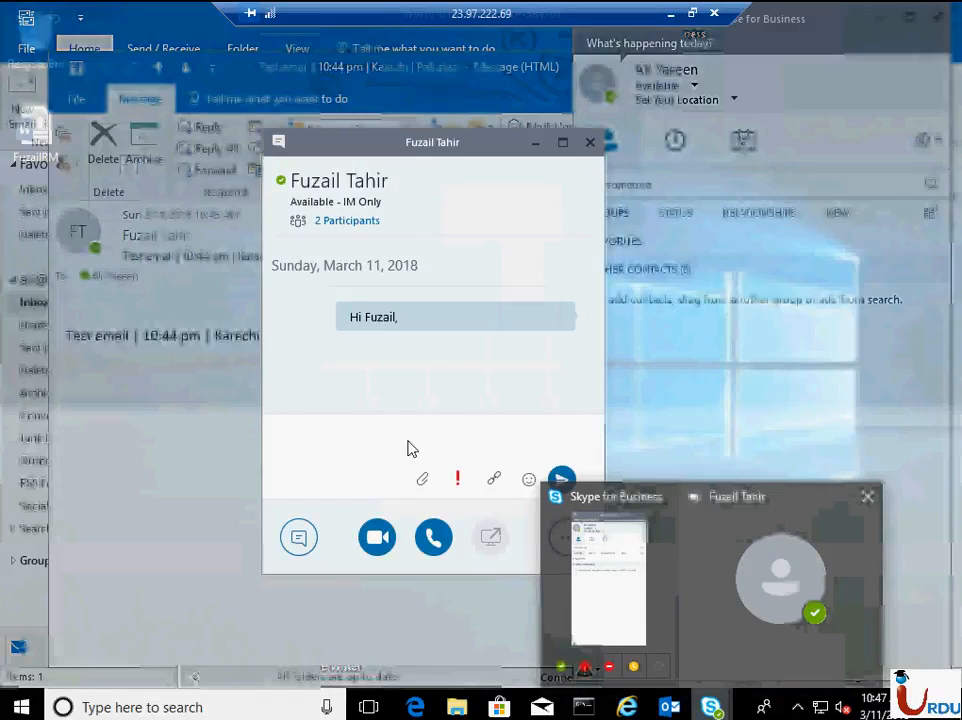
{"action": "left_click", "coordinate": [785, 600]}
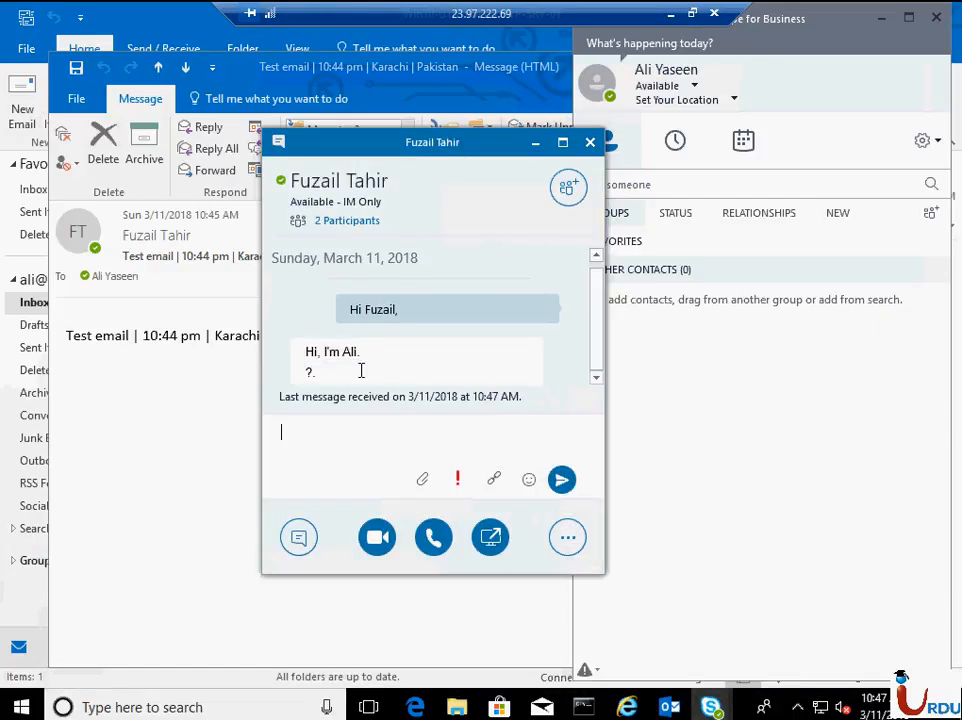
{"action": "left_click_drag", "start_coordinate": [288, 350], "coordinate": [363, 378]}
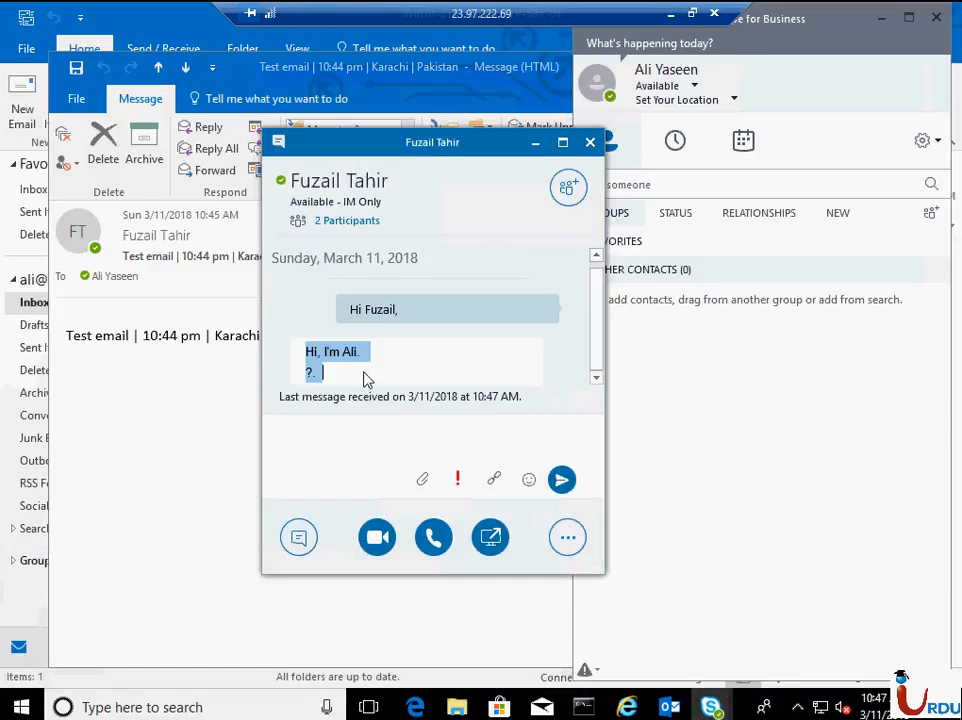
{"action": "left_click", "coordinate": [363, 378]}
{"action": "scroll", "coordinate": [597, 322], "scroll_direction": "up", "scroll_amount": 1}
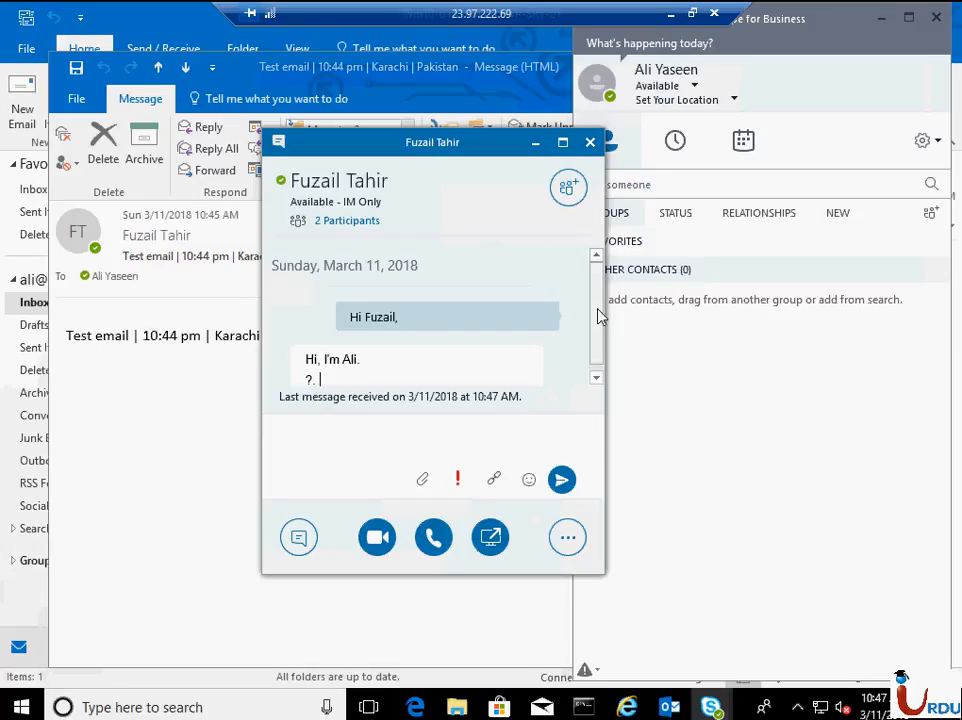
{"action": "scroll", "coordinate": [594, 358], "scroll_direction": "down", "scroll_amount": 1}
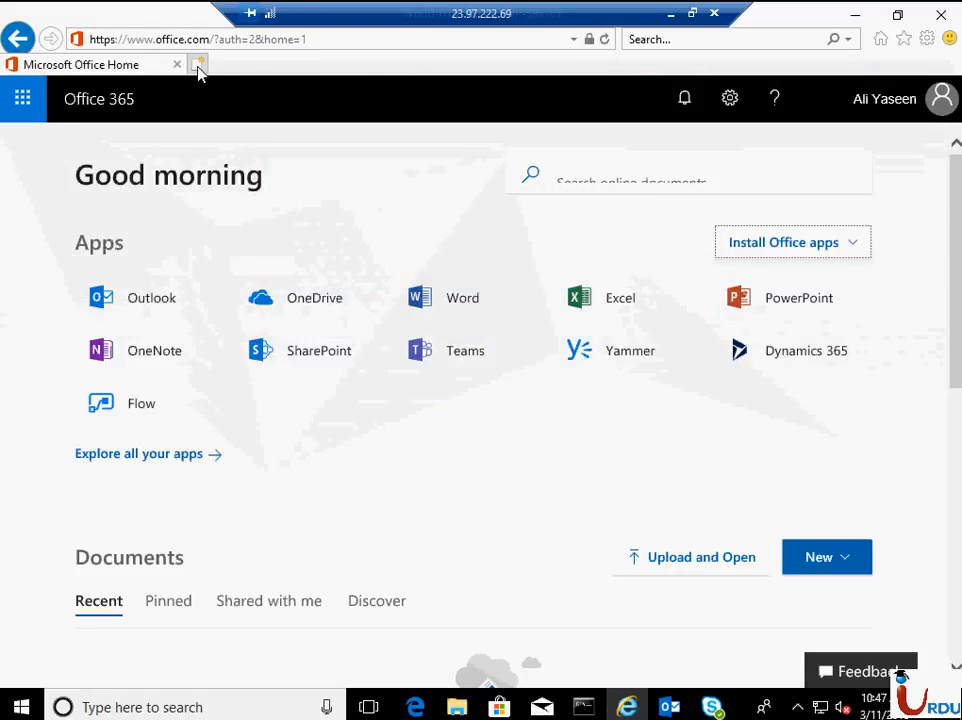
- Search the web for "speed test" in a new browser tab
{"action": "left_click", "coordinate": [197, 64]}
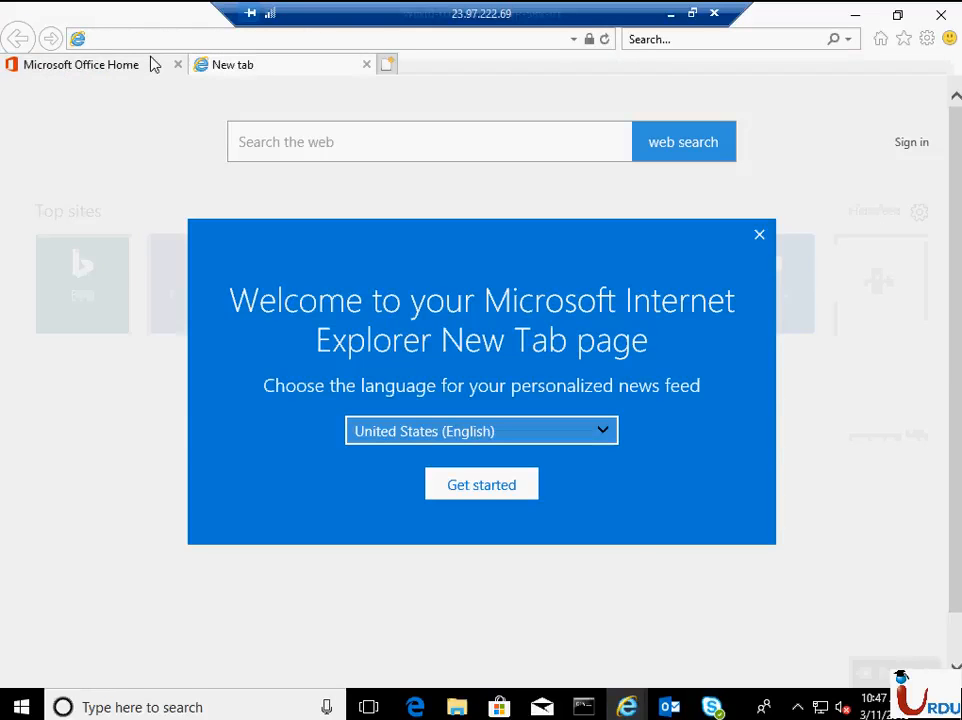
{"action": "type", "text": "speed"}
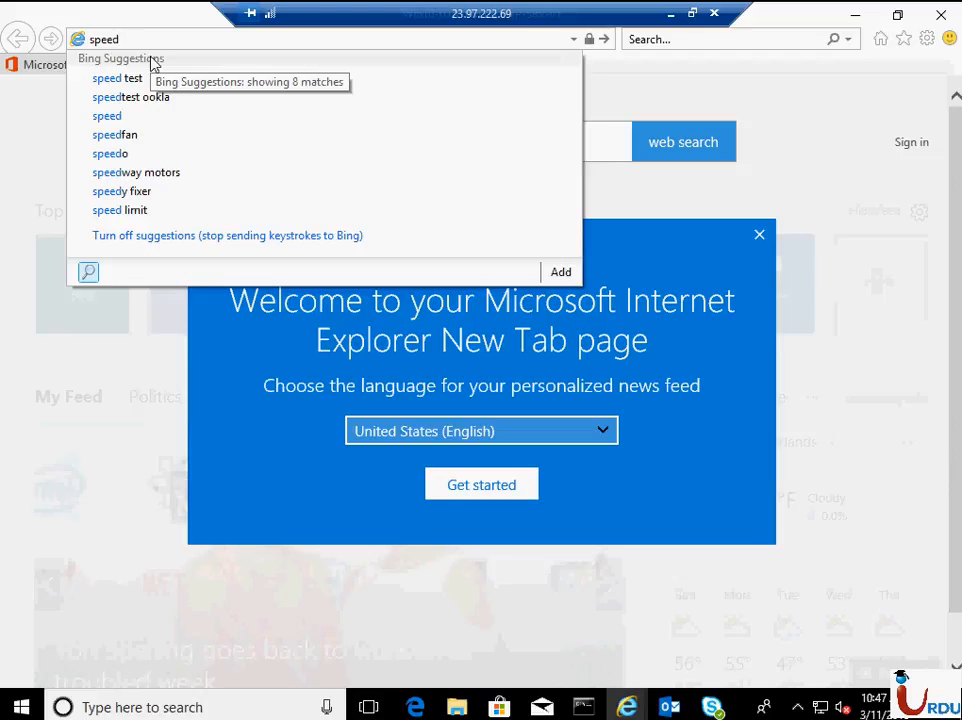
{"action": "type", "text": " test"}
{"action": "key", "text": "Return"}
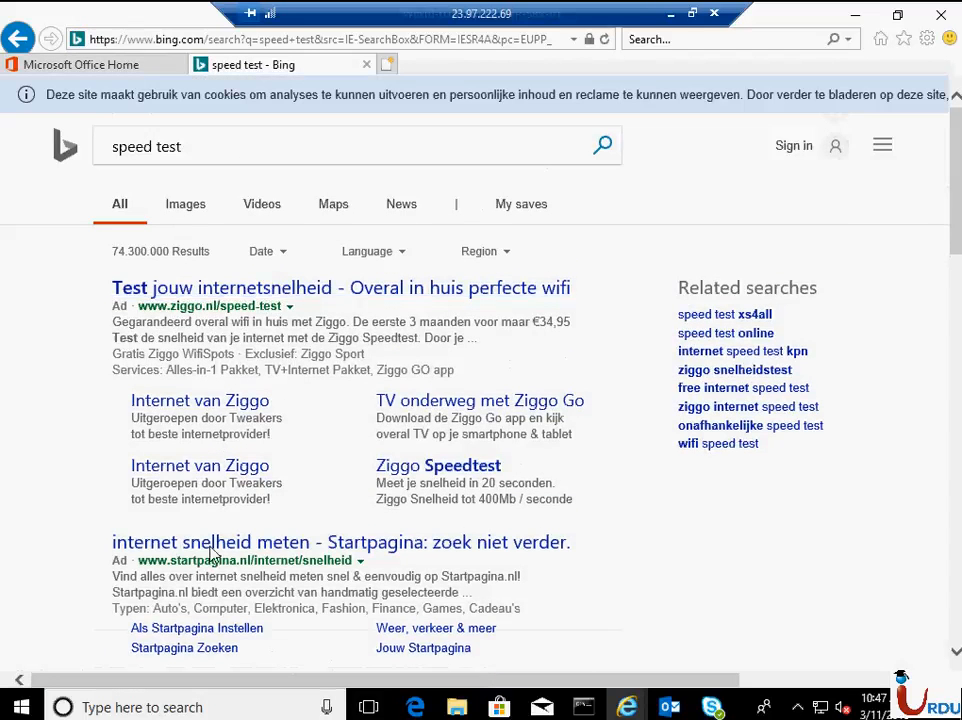
- Return to the Office 365 home page, then review the Outlook test email and the replies in the Skype for Business conversation
{"action": "left_click", "coordinate": [88, 66]}
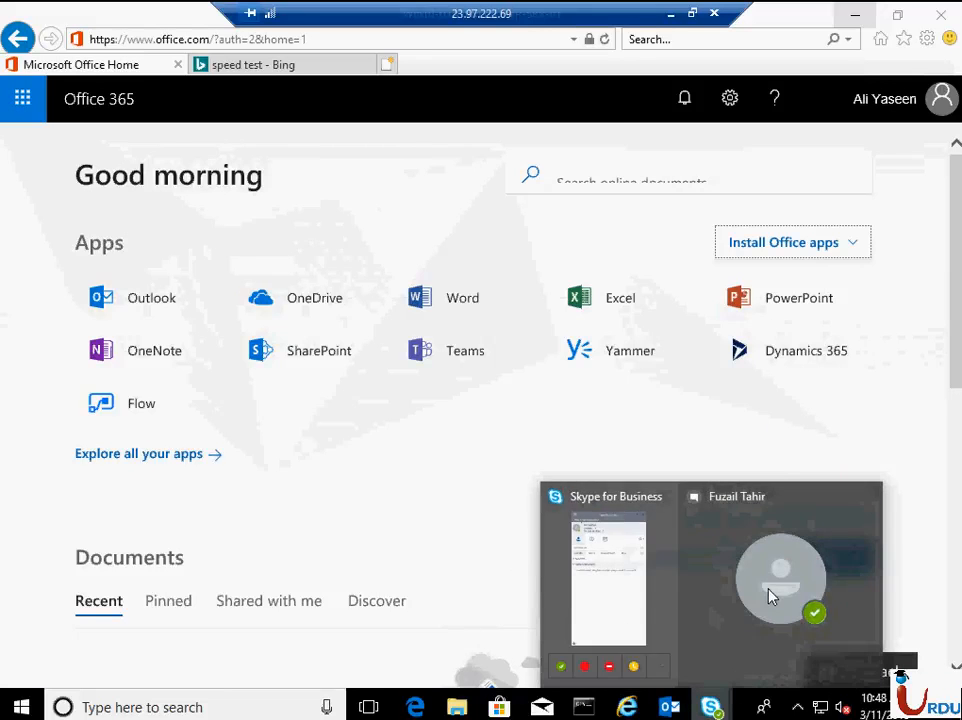
{"action": "left_click", "coordinate": [769, 595]}
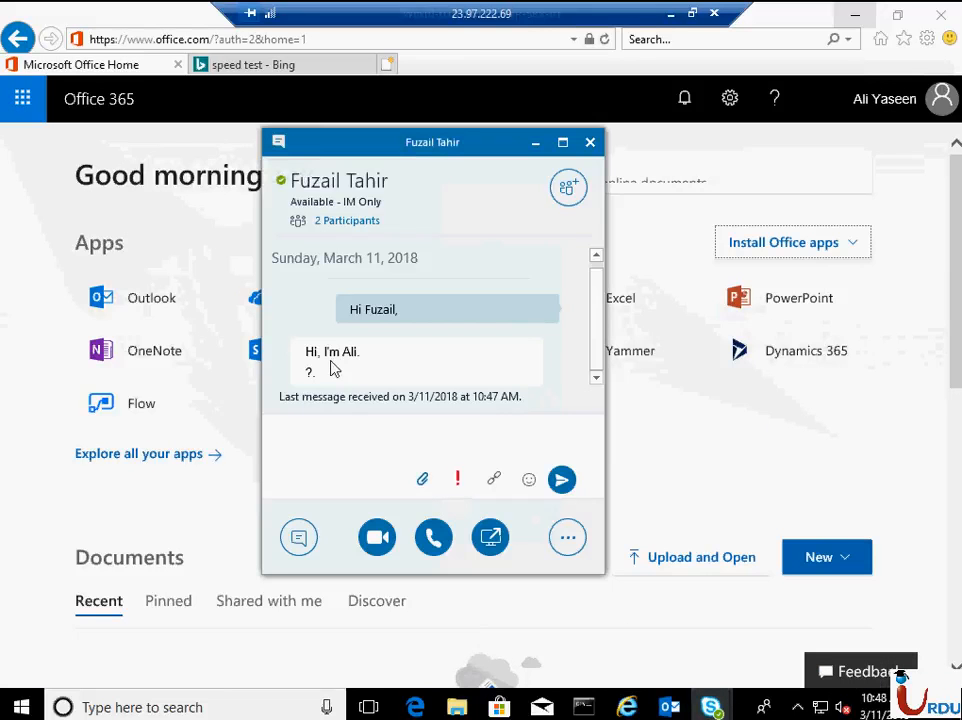
{"action": "left_click_drag", "start_coordinate": [327, 345], "coordinate": [382, 313]}
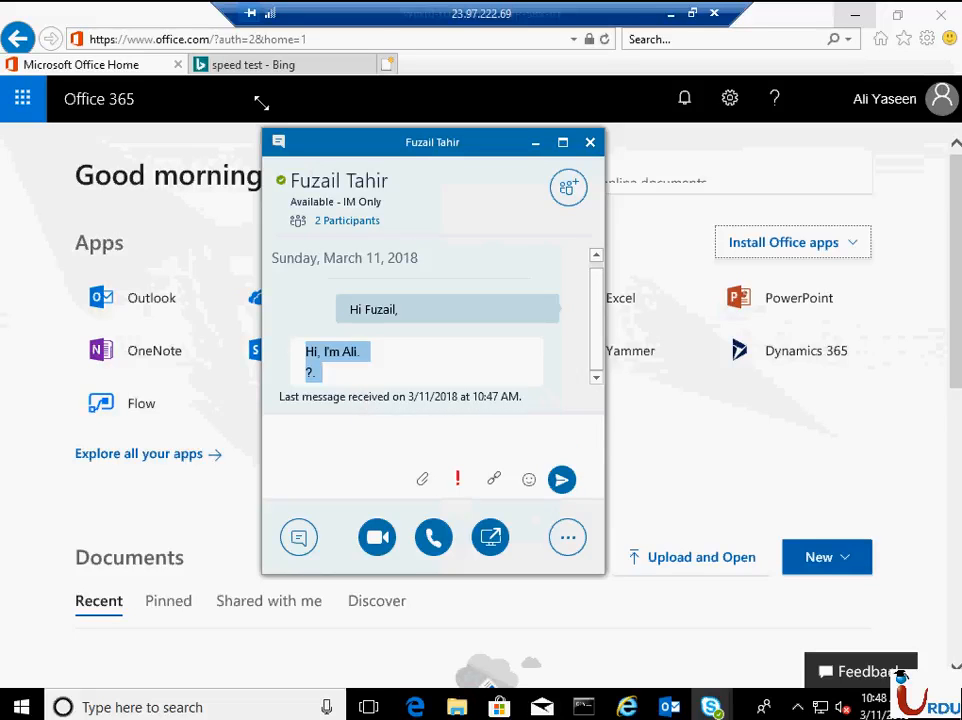
- Search Bing for "speed test net", open the Speedtest by Ookla site, and view the connection speed gauge
{"action": "left_click", "coordinate": [273, 70]}
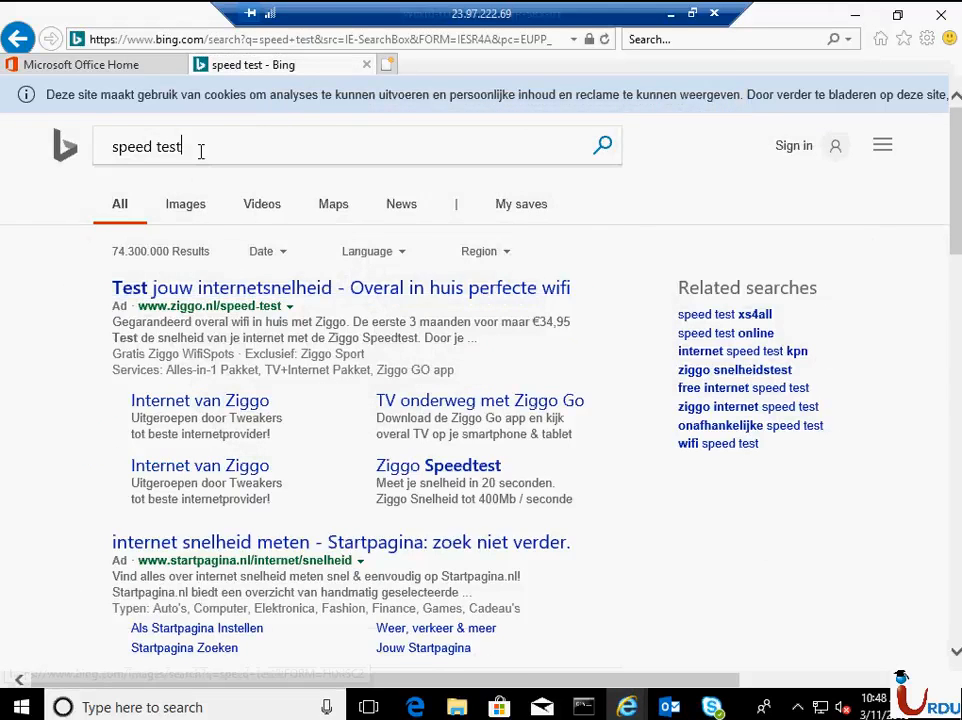
{"action": "left_click", "coordinate": [200, 150]}
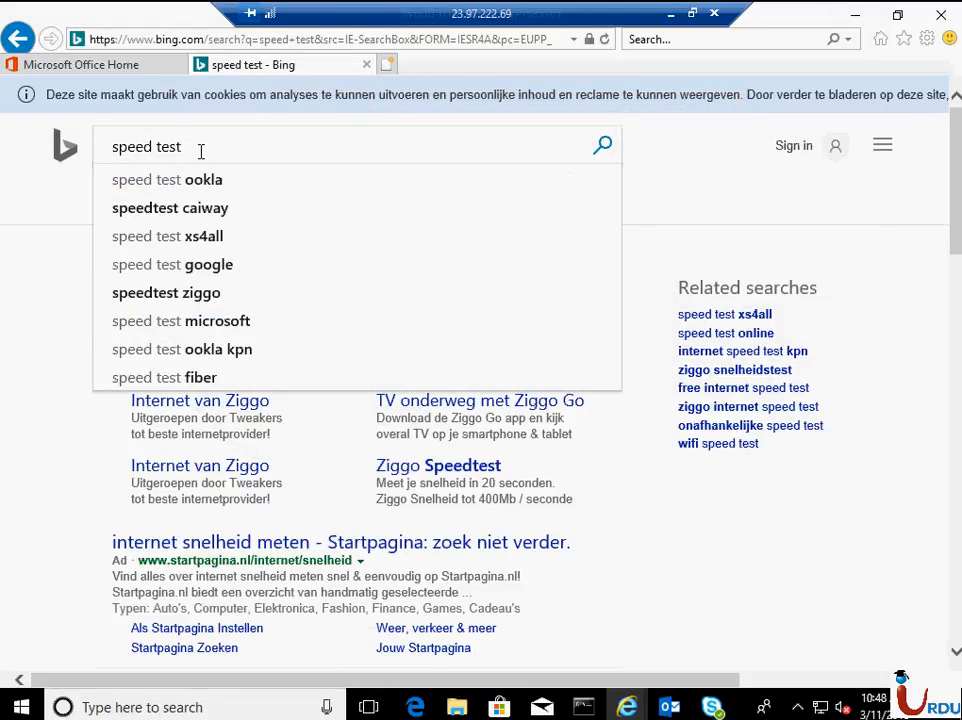
{"action": "type", "text": "net"}
{"action": "key", "text": "Return"}
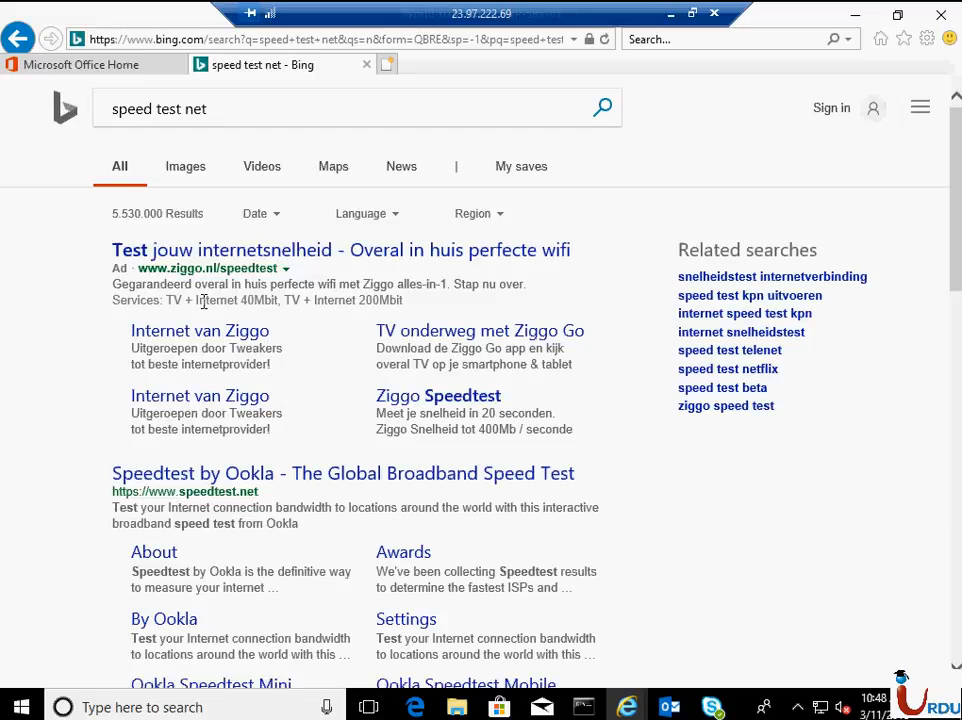
{"action": "left_click", "coordinate": [220, 474]}
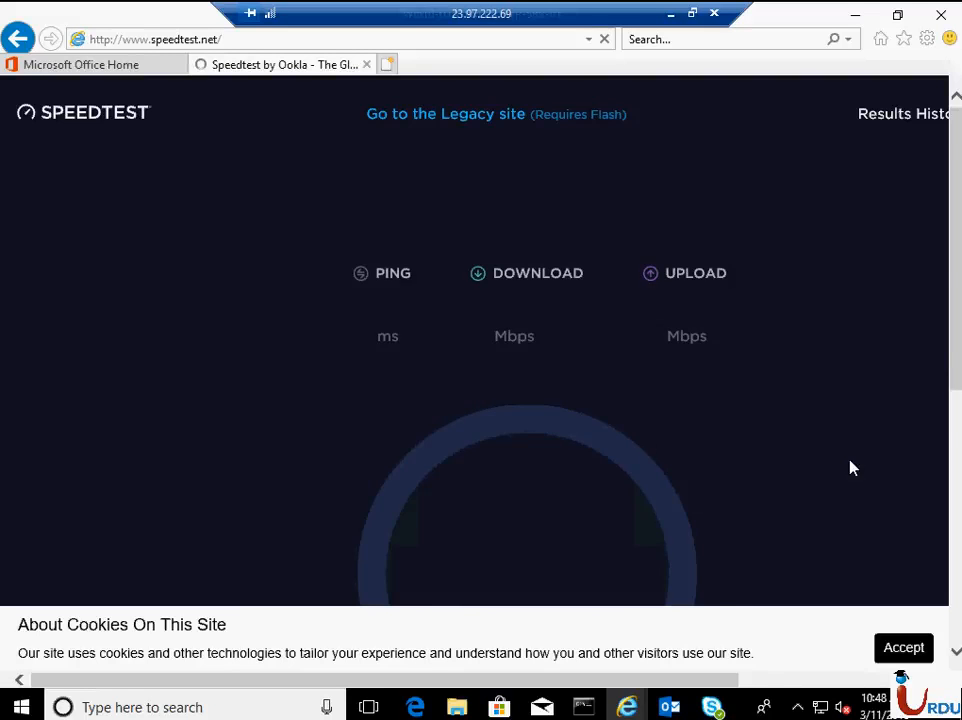
{"action": "scroll", "coordinate": [769, 470], "scroll_direction": "down", "scroll_amount": 3}
{"action": "scroll", "coordinate": [740, 447], "scroll_direction": "up", "scroll_amount": 1}
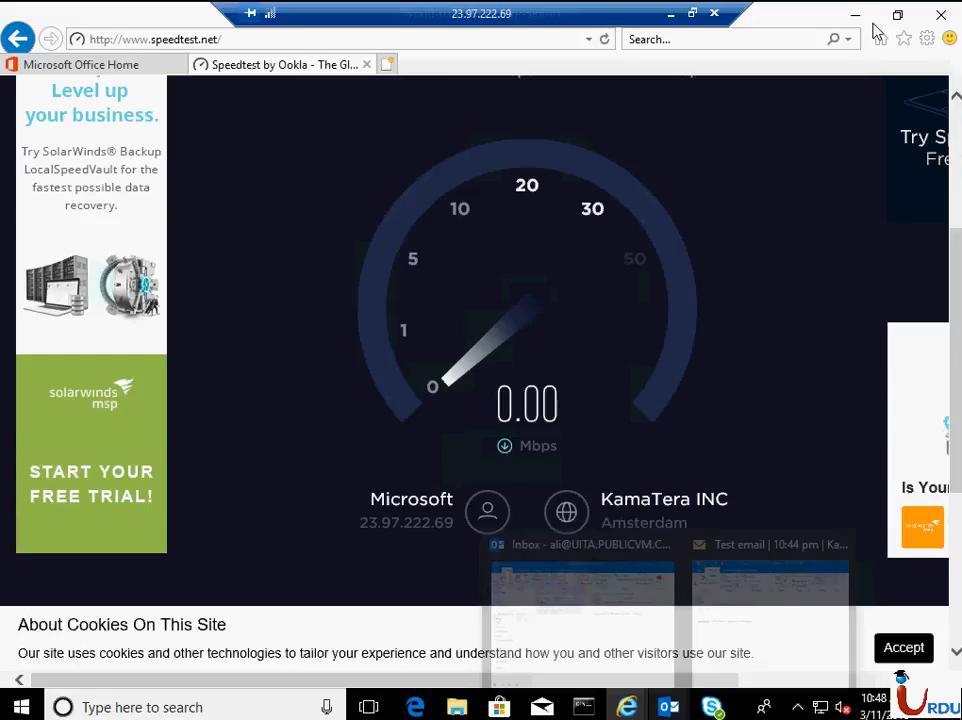
- Minimize the remote session and review the administrator's Office home page, Outlook mail, and the Active users list in the Admin center
{"action": "left_click", "coordinate": [668, 13]}
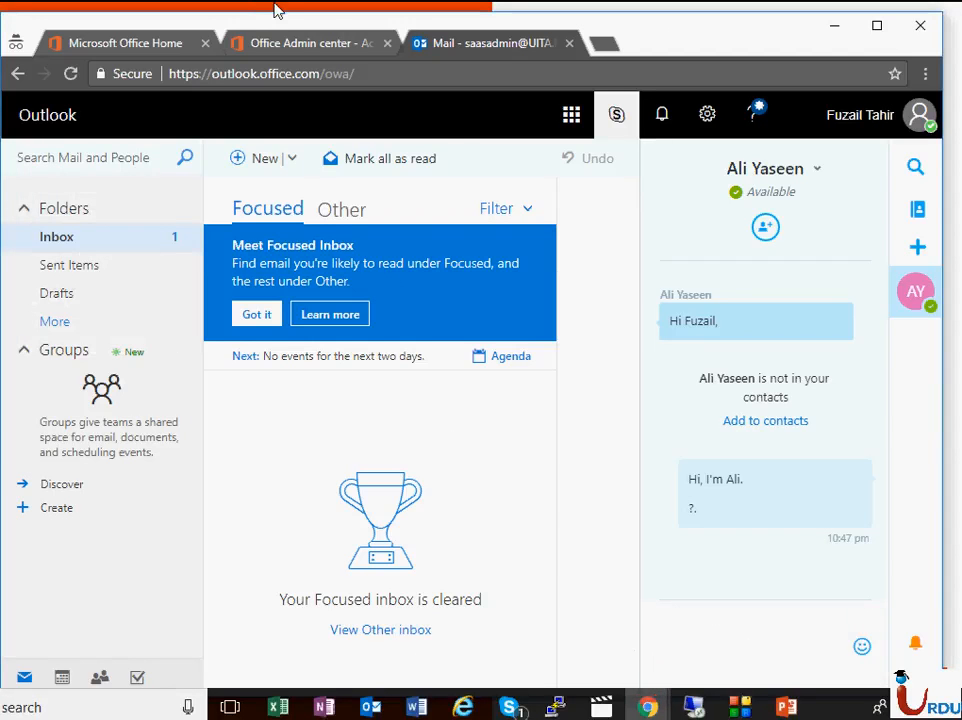
{"action": "left_click", "coordinate": [293, 52]}
{"action": "left_click", "coordinate": [135, 48]}
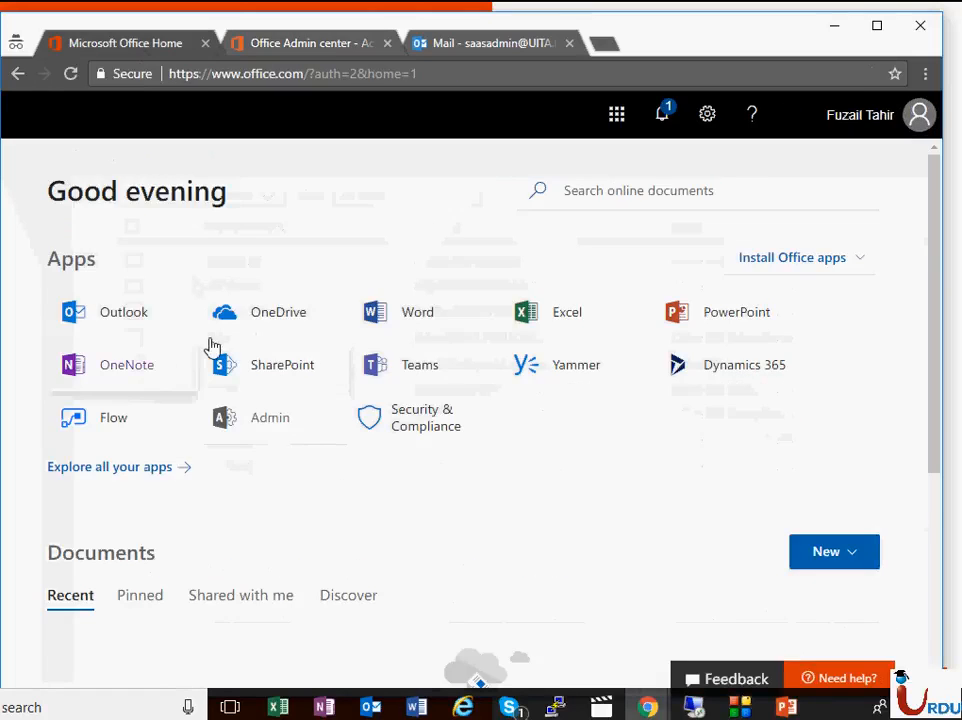
{"action": "left_click", "coordinate": [346, 45]}
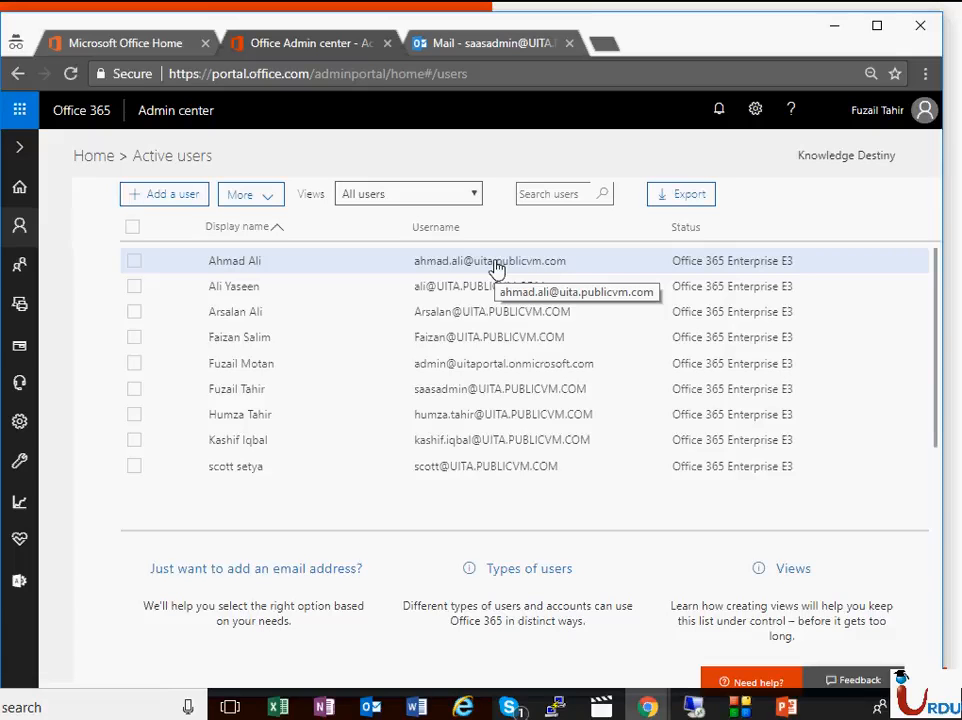
{"action": "left_click", "coordinate": [496, 43]}
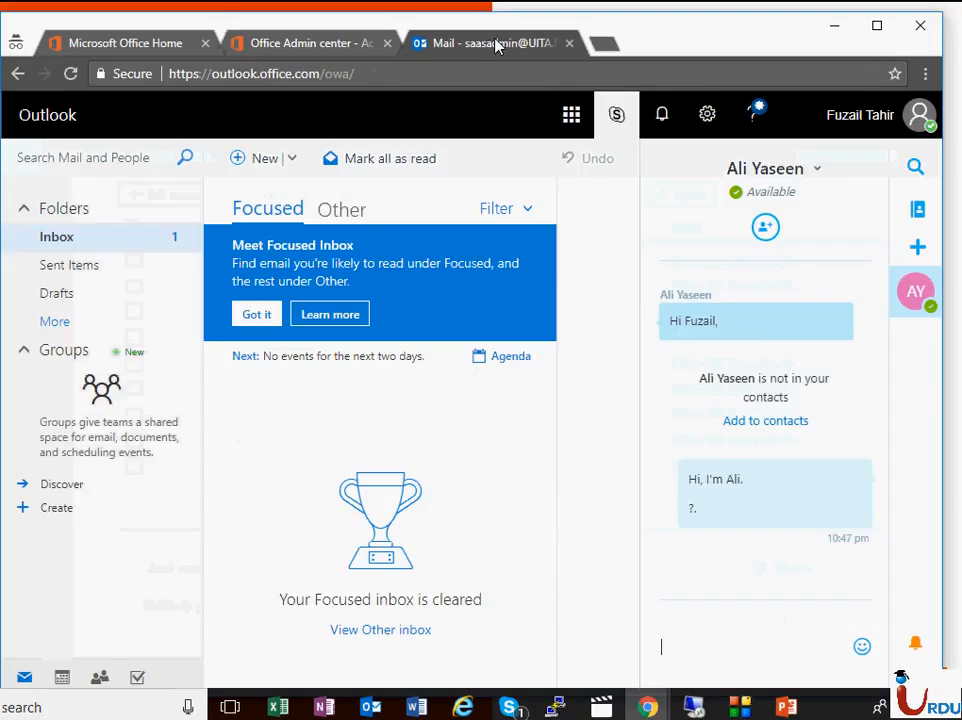
{"action": "left_click", "coordinate": [367, 50]}
- Return to the remote session and review the new user's Outlook inbox and the Skype for Business contacts window
{"action": "left_click", "coordinate": [694, 707]}
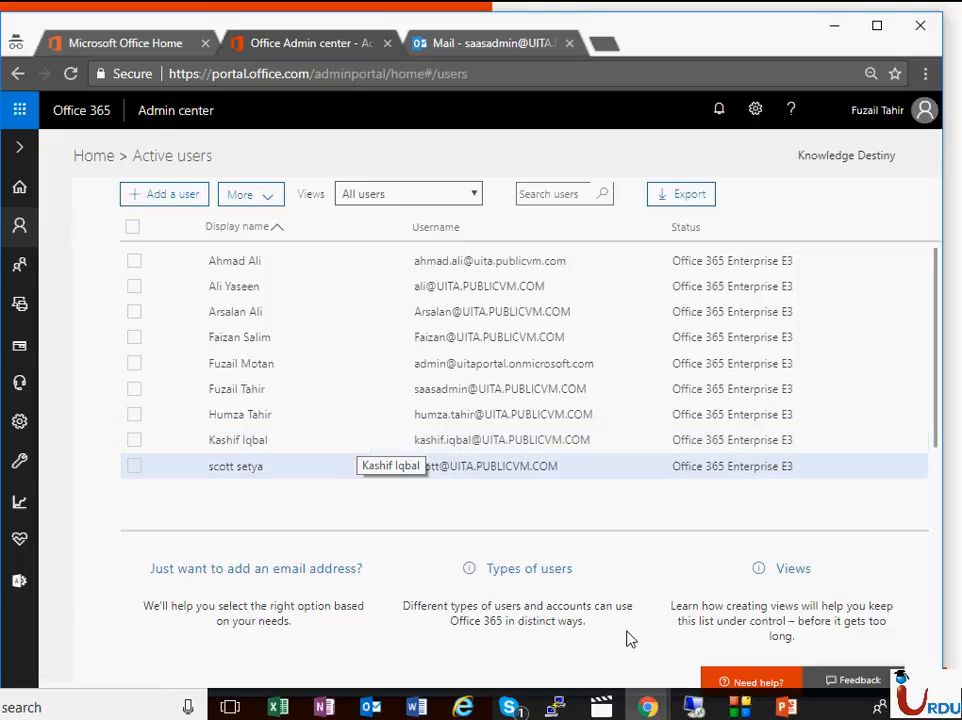
{"action": "left_click", "coordinate": [694, 708]}
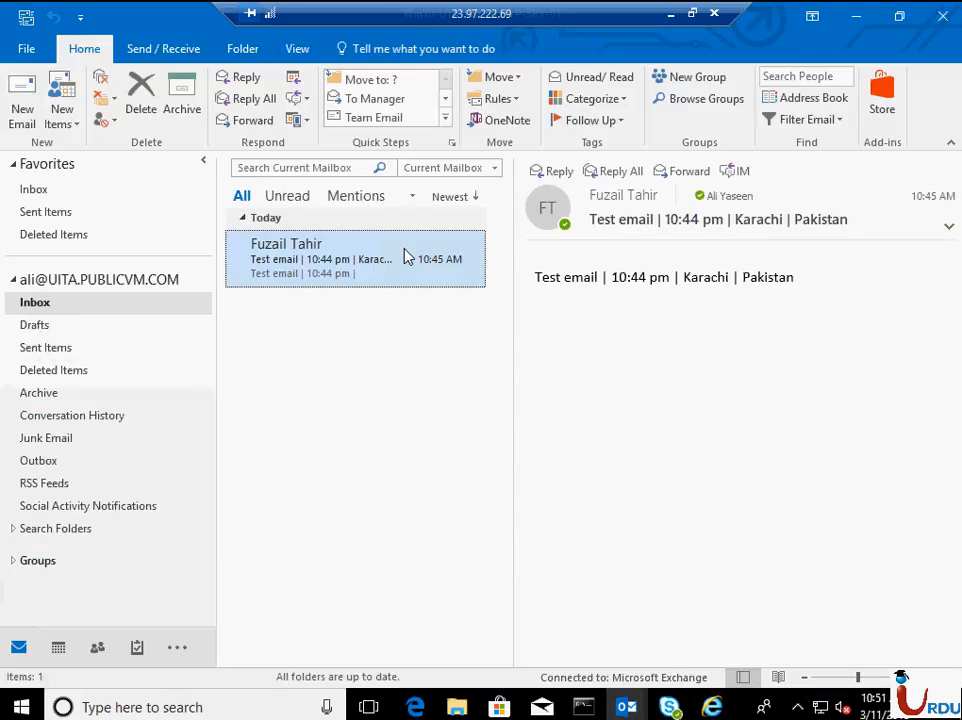
{"action": "left_click", "coordinate": [52, 190]}
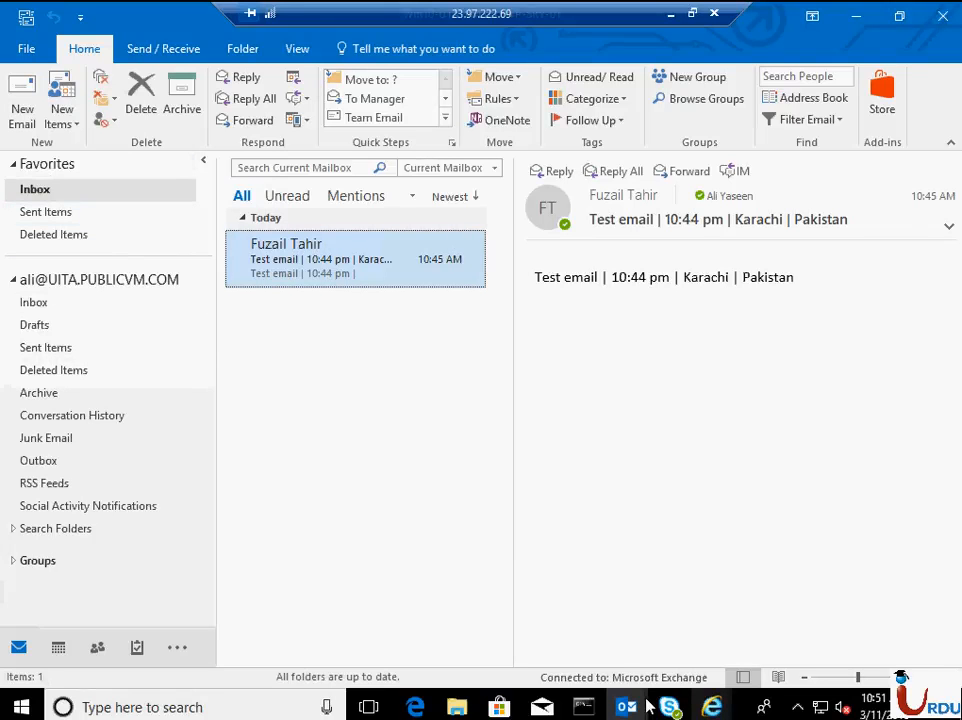
{"action": "mouse_move", "coordinate": [713, 710]}
{"action": "mouse_move", "coordinate": [669, 707]}
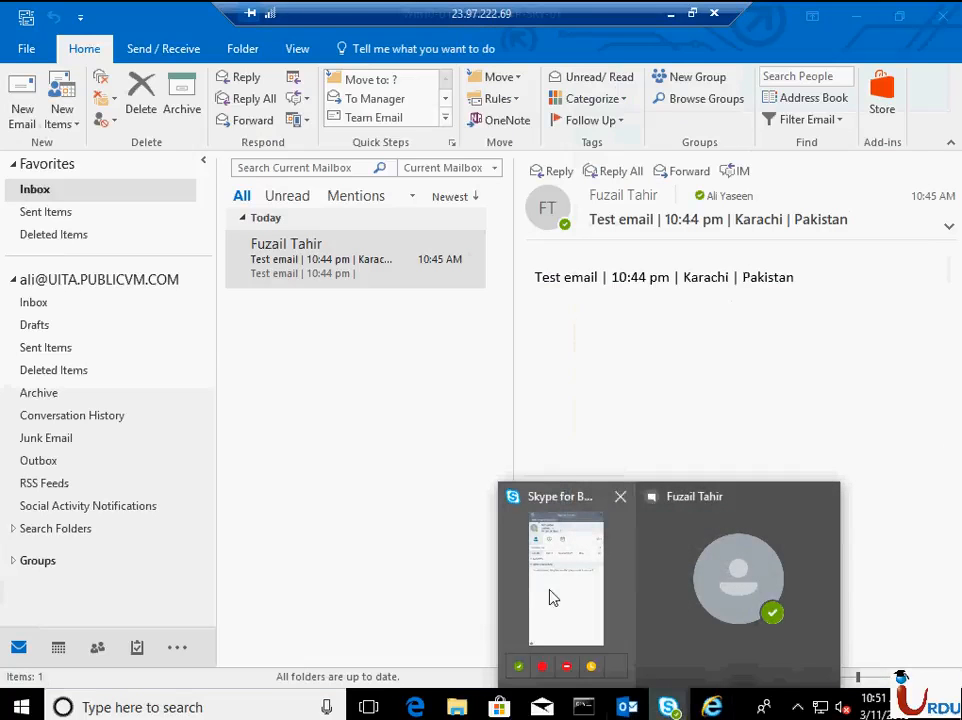
{"action": "left_click", "coordinate": [553, 597]}
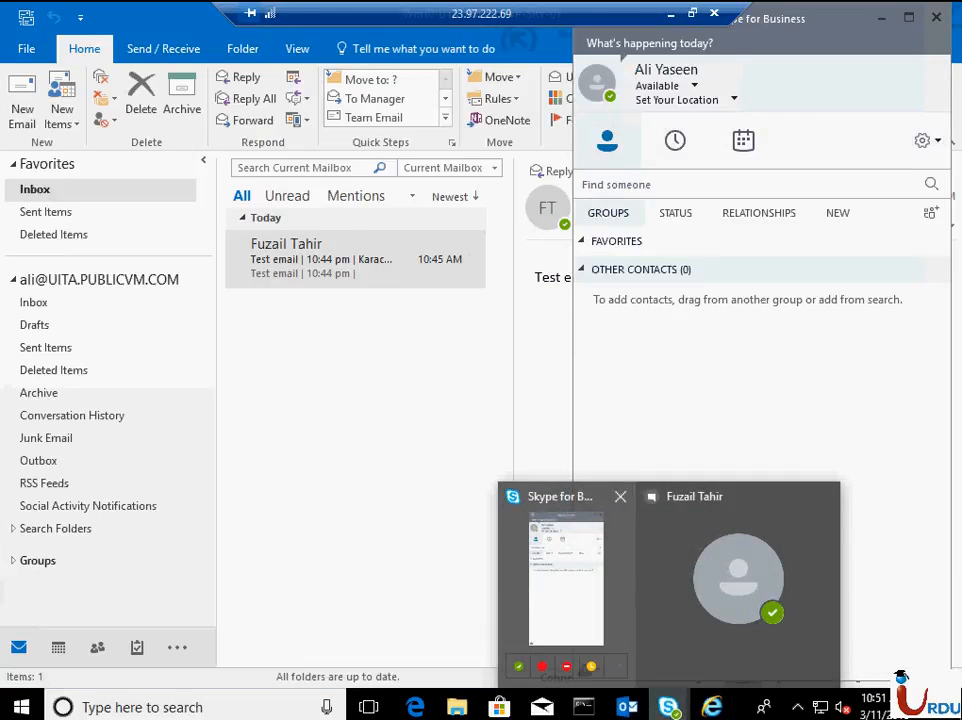
- Bring the new user's Office 365 home page to the front and open OneDrive from its apps
{"action": "mouse_move", "coordinate": [712, 707]}
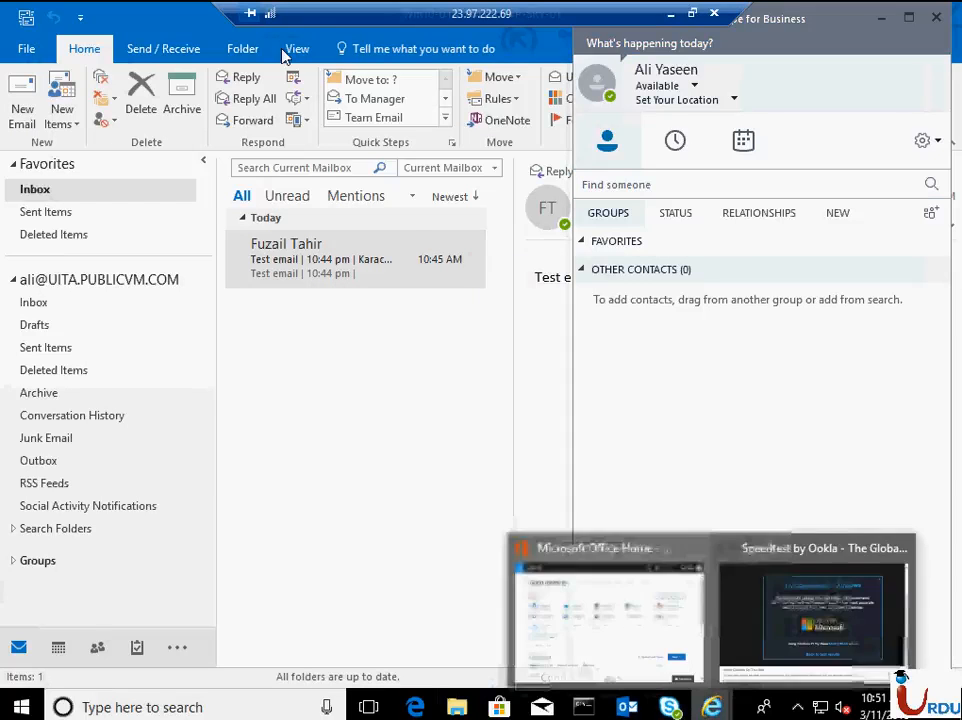
{"action": "left_click", "coordinate": [636, 588]}
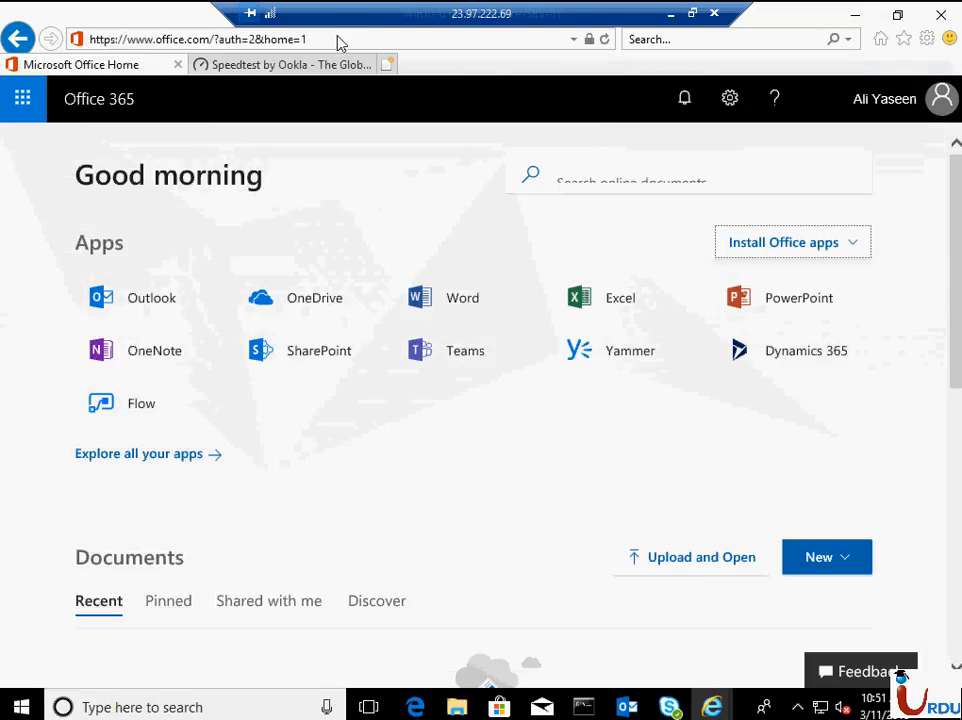
{"action": "left_click", "coordinate": [338, 38]}
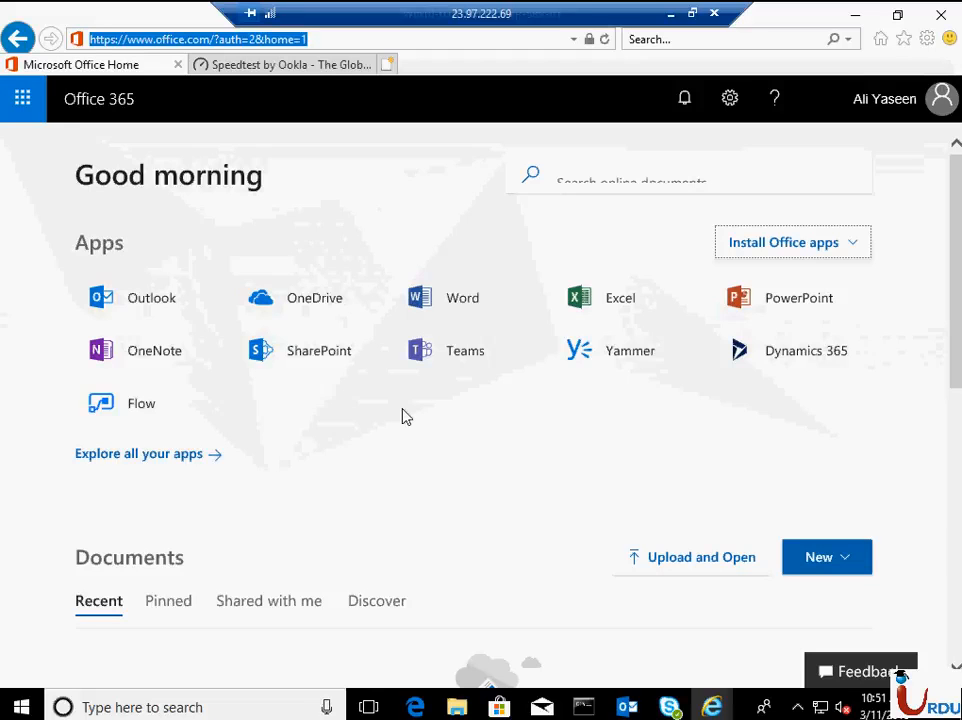
{"action": "left_click", "coordinate": [333, 314]}
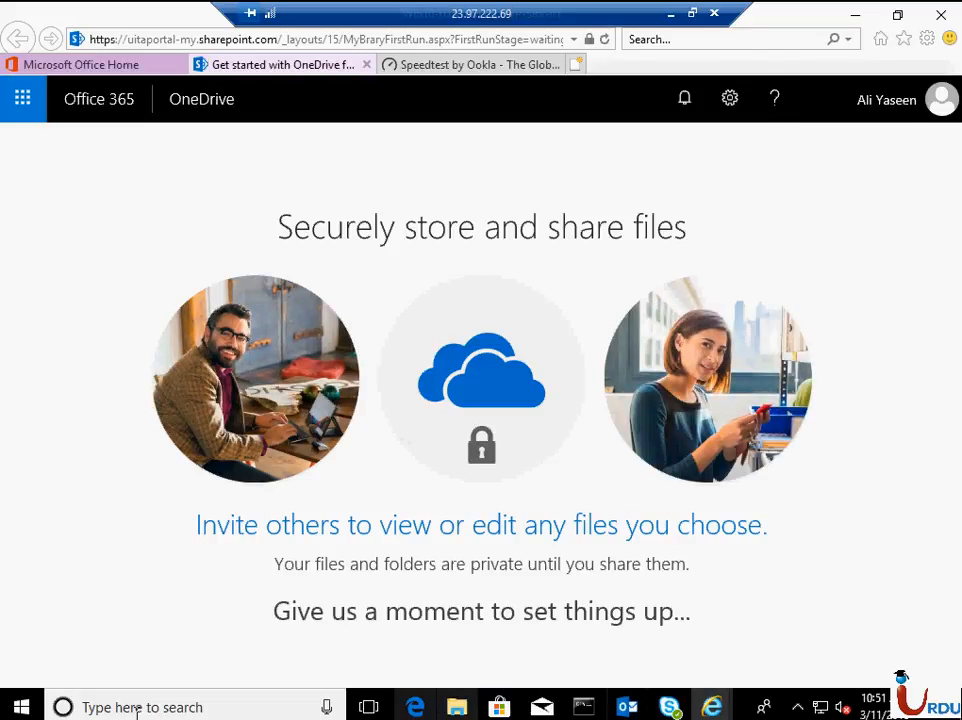
- Launch Word 2016 and create a blank document
{"action": "left_click", "coordinate": [28, 707]}
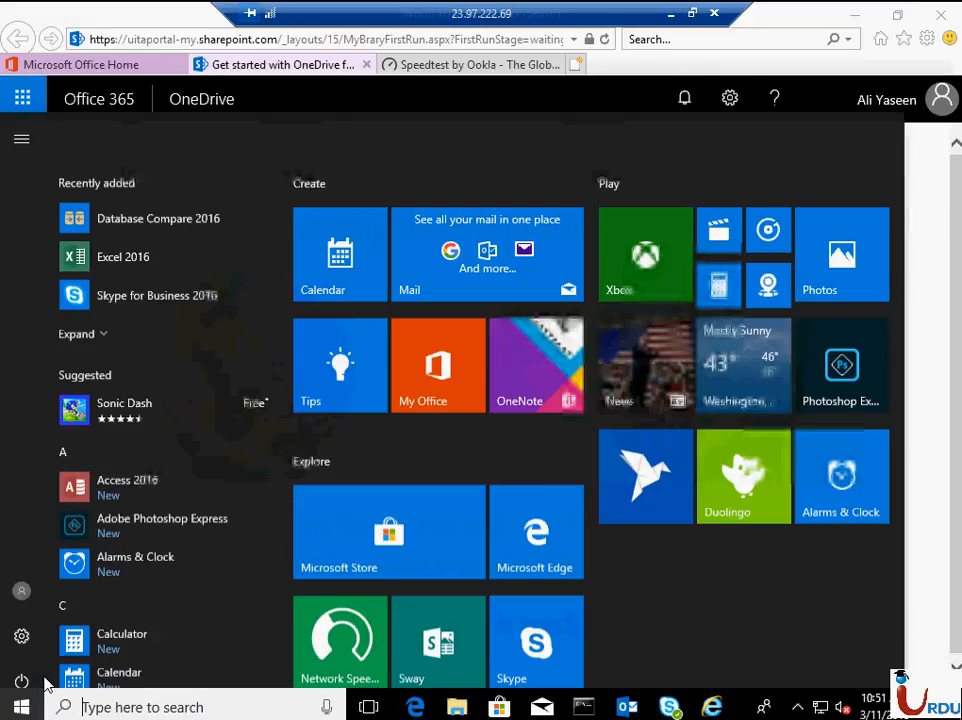
{"action": "type", "text": "word"}
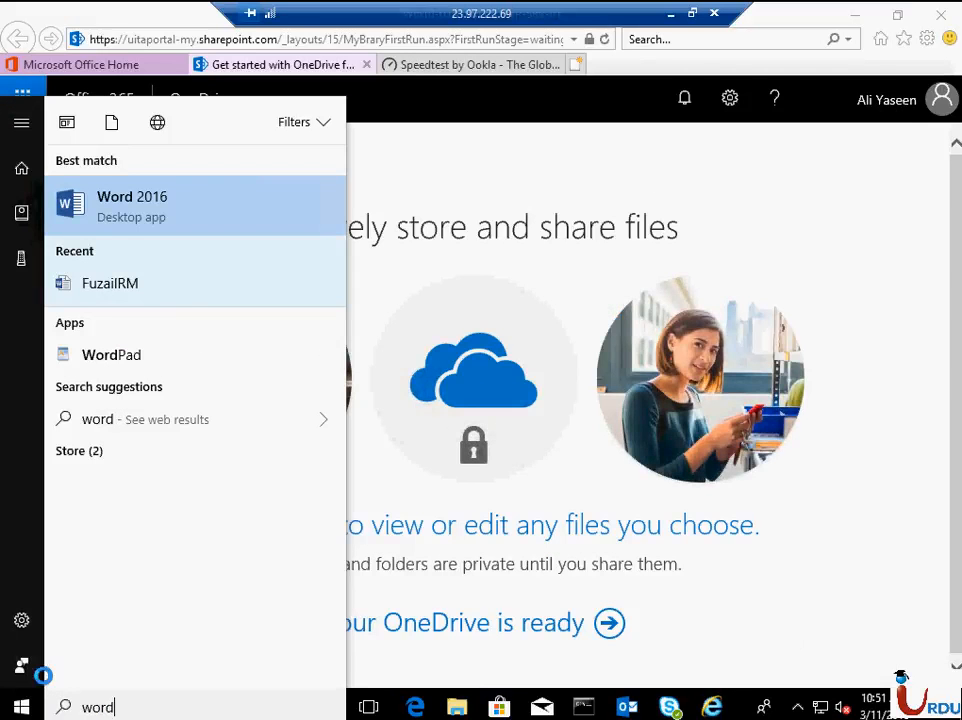
{"action": "key", "text": "Return"}
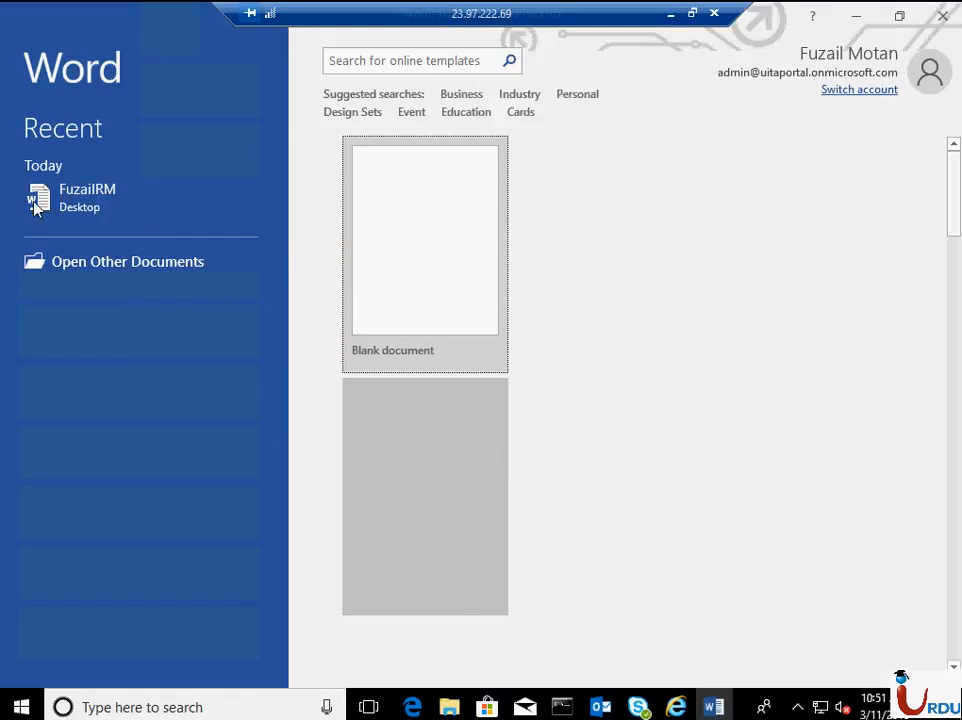
{"action": "key", "text": "Return"}
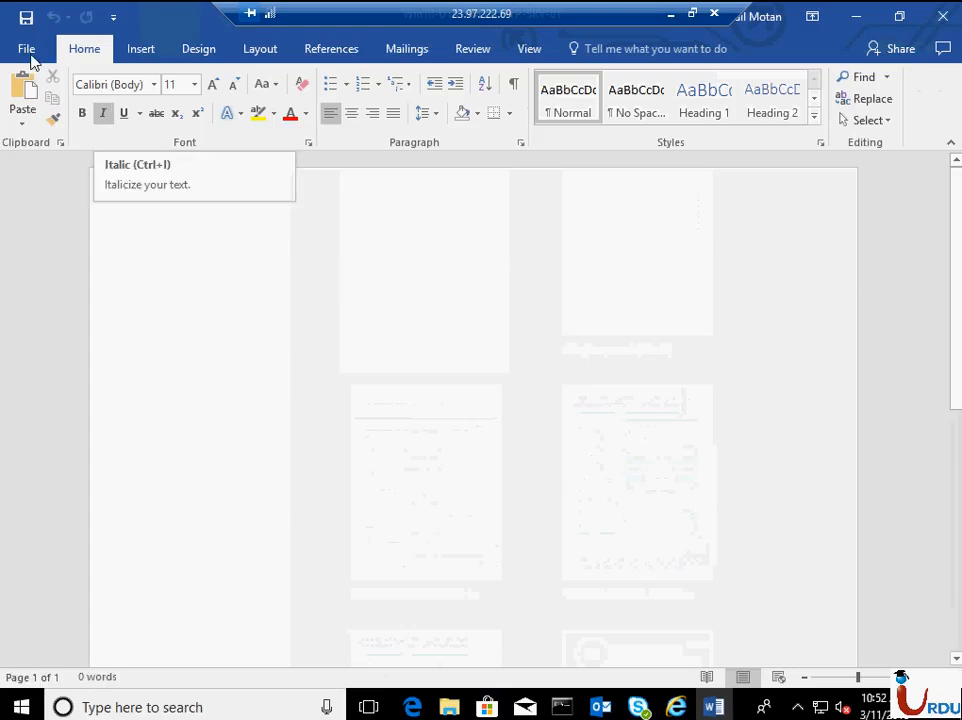
- Choose OneDrive as the location for opening files in Word and start its sign-in
{"action": "key", "text": "ctrl+o"}
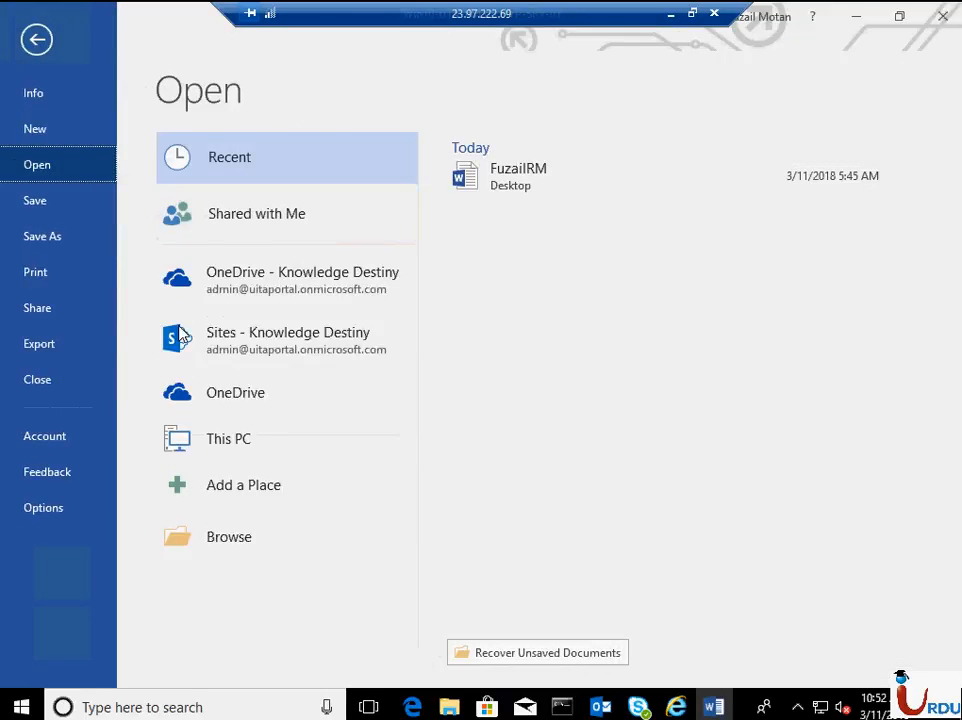
{"action": "left_click", "coordinate": [222, 394]}
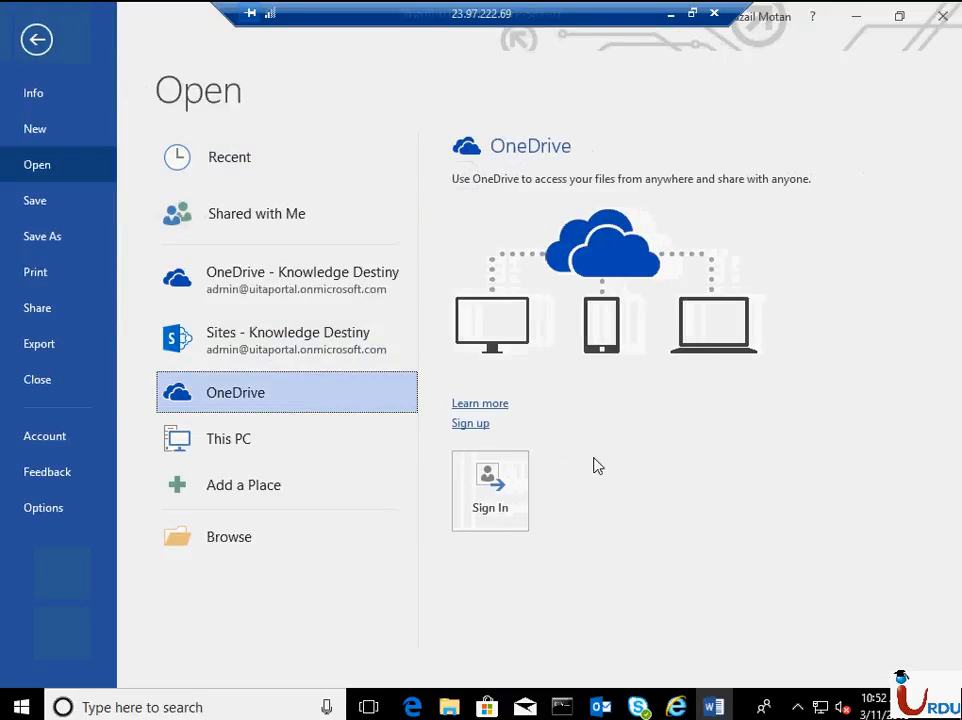
{"action": "left_click", "coordinate": [498, 503]}
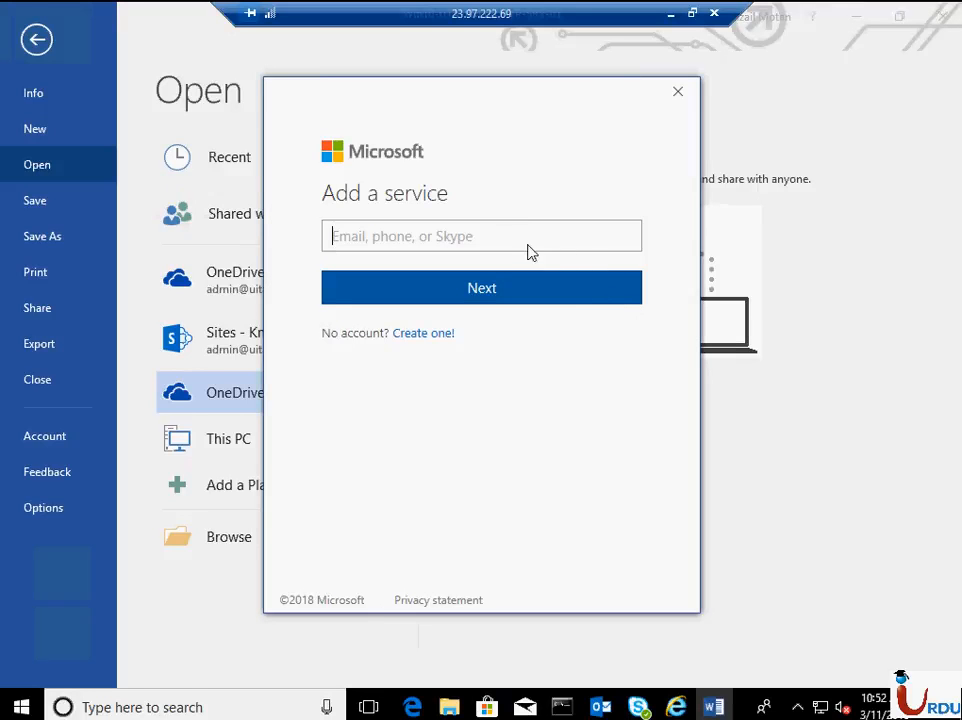
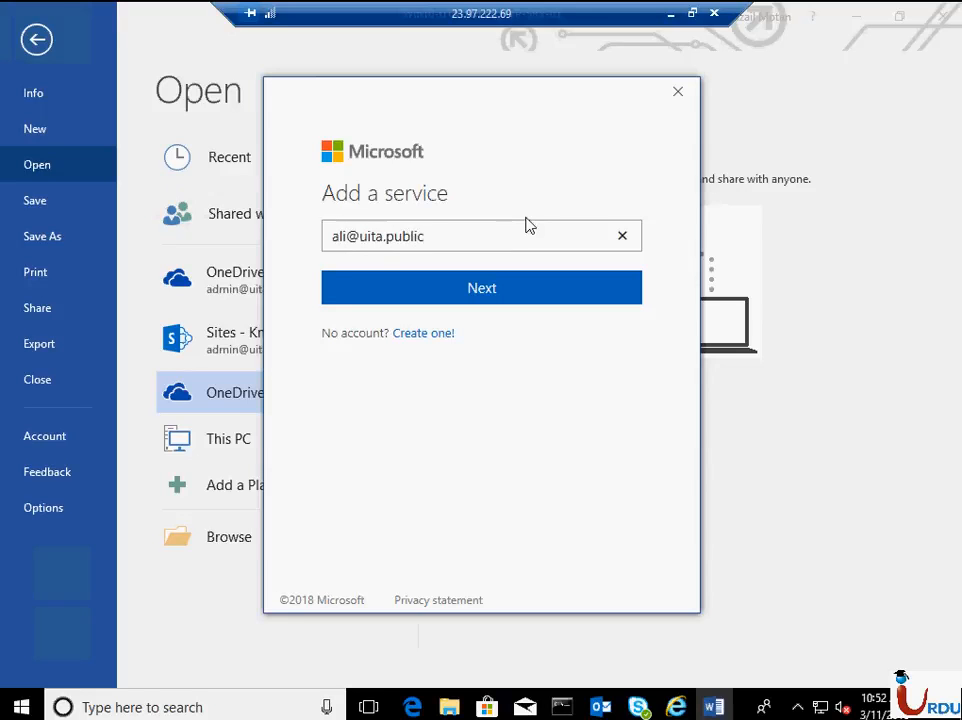
- Try to add the OneDrive service by entering and submitting the new user's work e-mail address
{"action": "key", "text": "Return"}
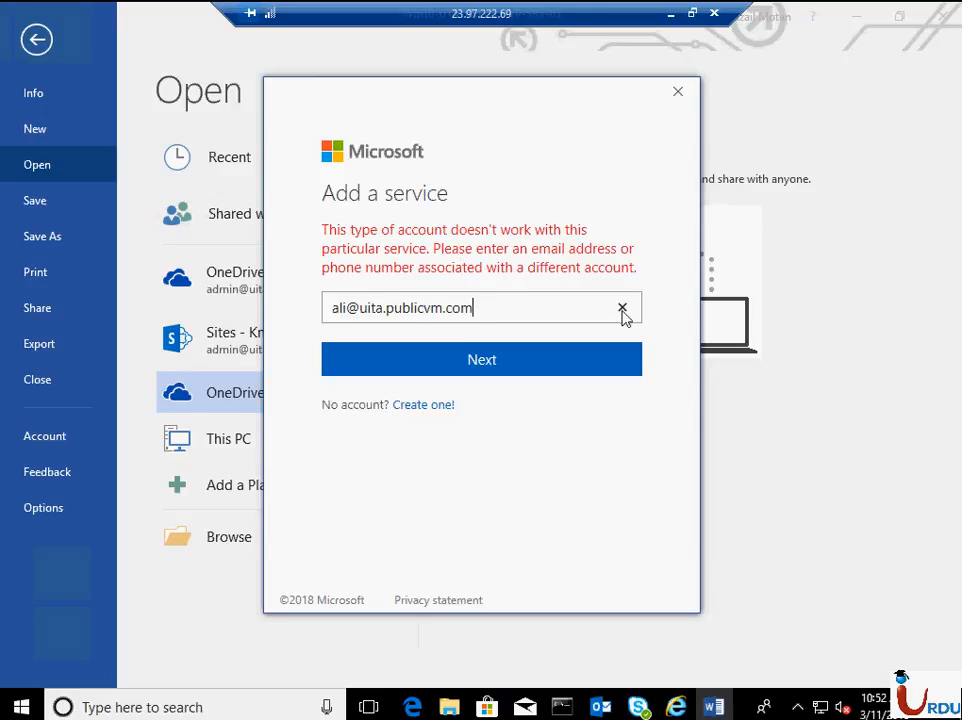
- Switch to the Outlook mailbox window and check the new user's e-mail address in the folder list
{"action": "left_click", "coordinate": [604, 707]}
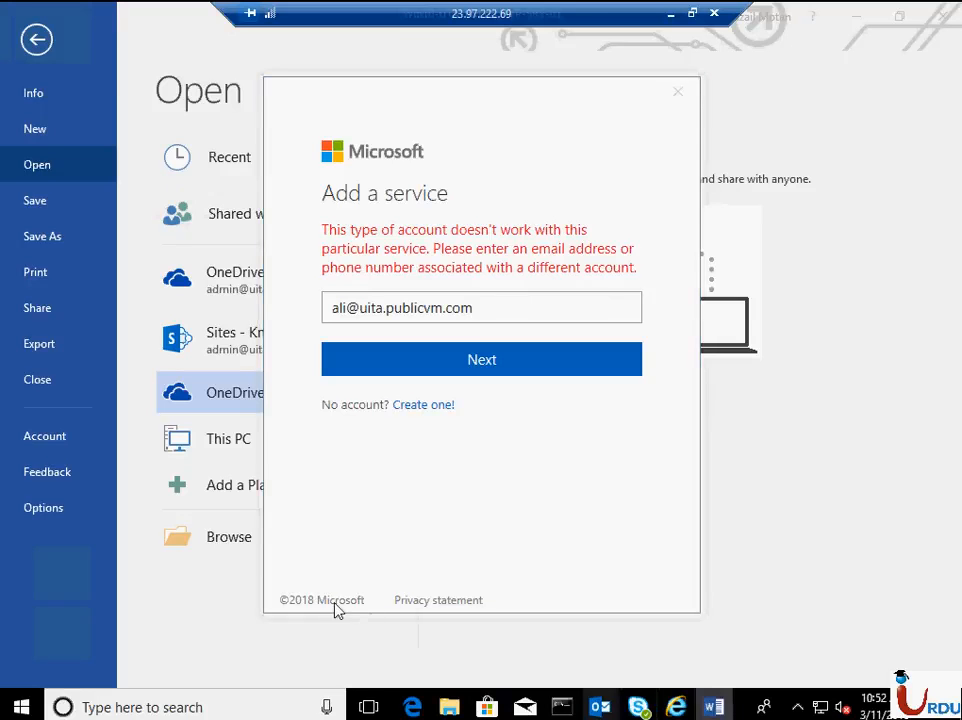
{"action": "left_click", "coordinate": [481, 638]}
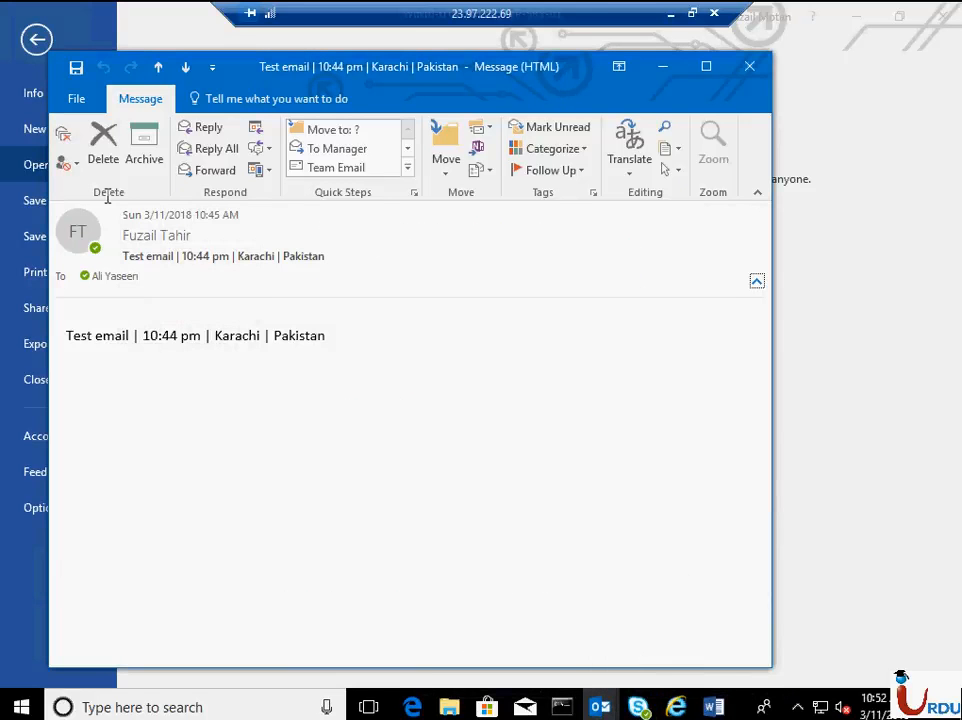
{"action": "mouse_move", "coordinate": [600, 707]}
{"action": "left_click", "coordinate": [691, 636]}
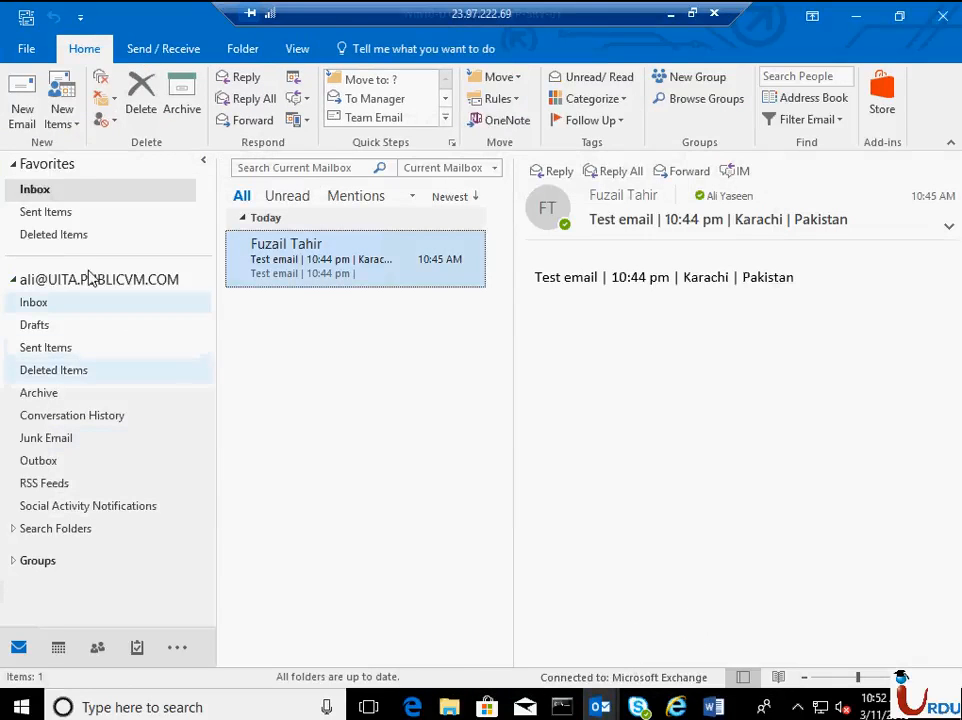
{"action": "left_click", "coordinate": [673, 709]}
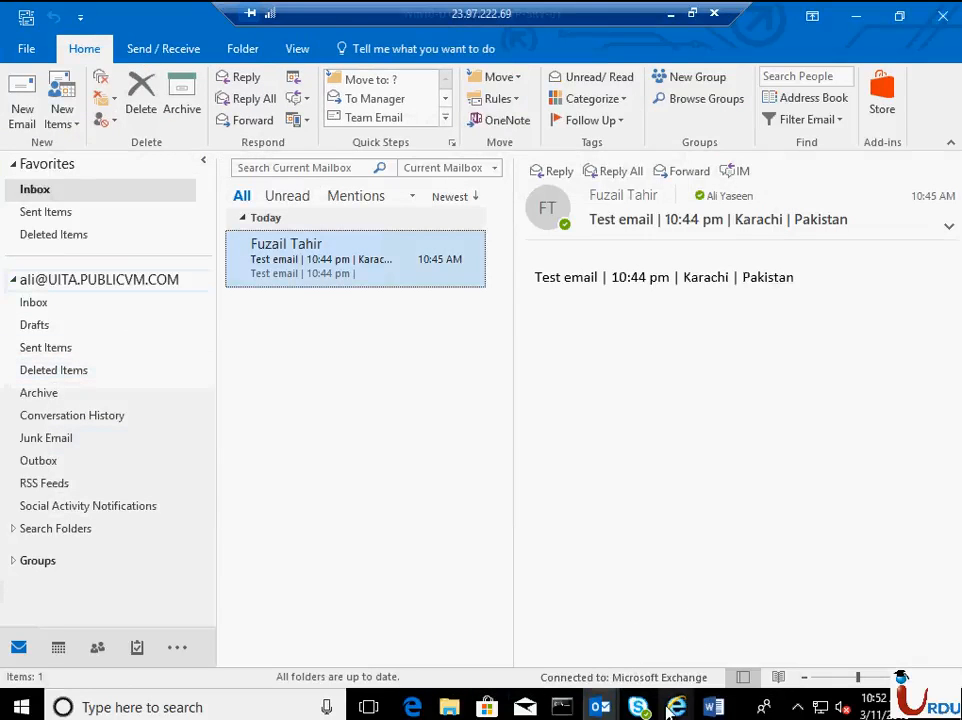
- Return to Word, try again to add the OneDrive service with the new user's work e-mail address, and dismiss the sign-in dialog
{"action": "left_click", "coordinate": [713, 707]}
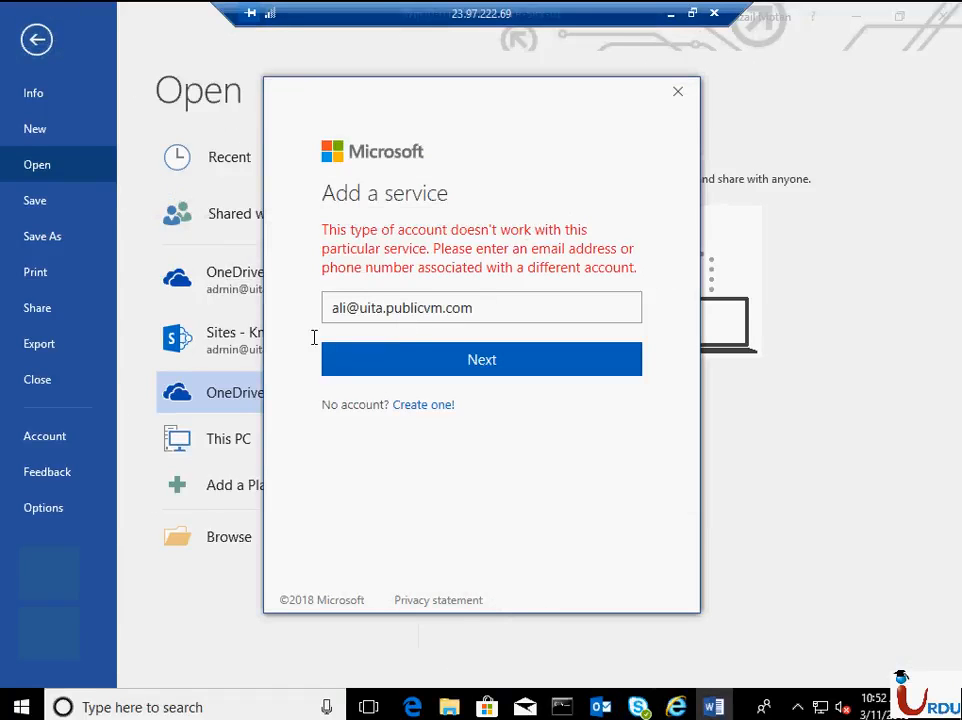
{"action": "left_click_drag", "start_coordinate": [314, 338], "coordinate": [310, 345]}
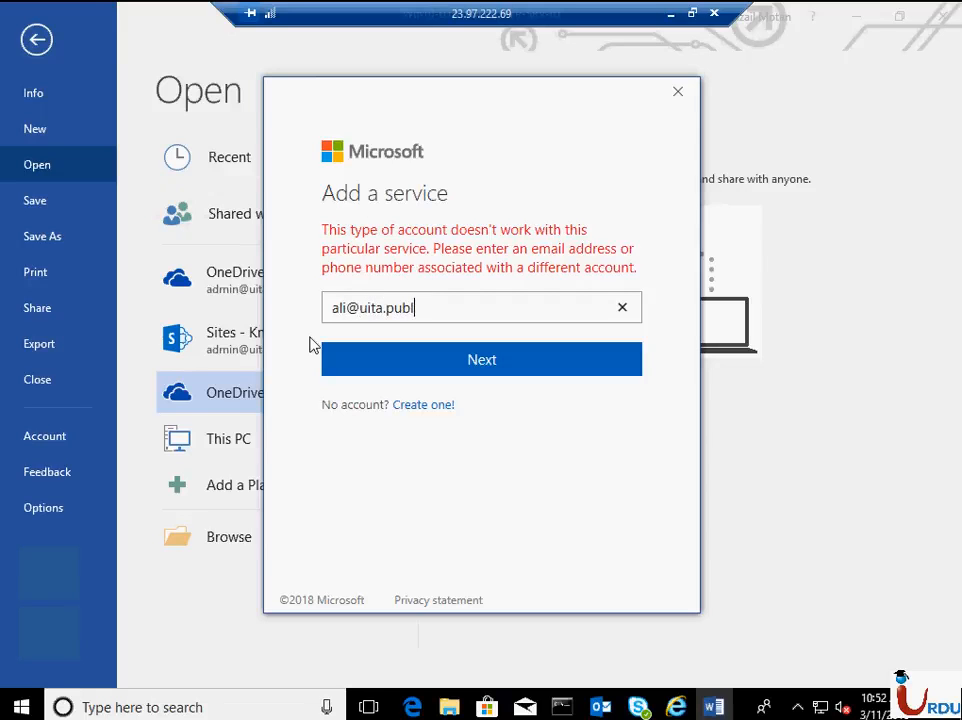
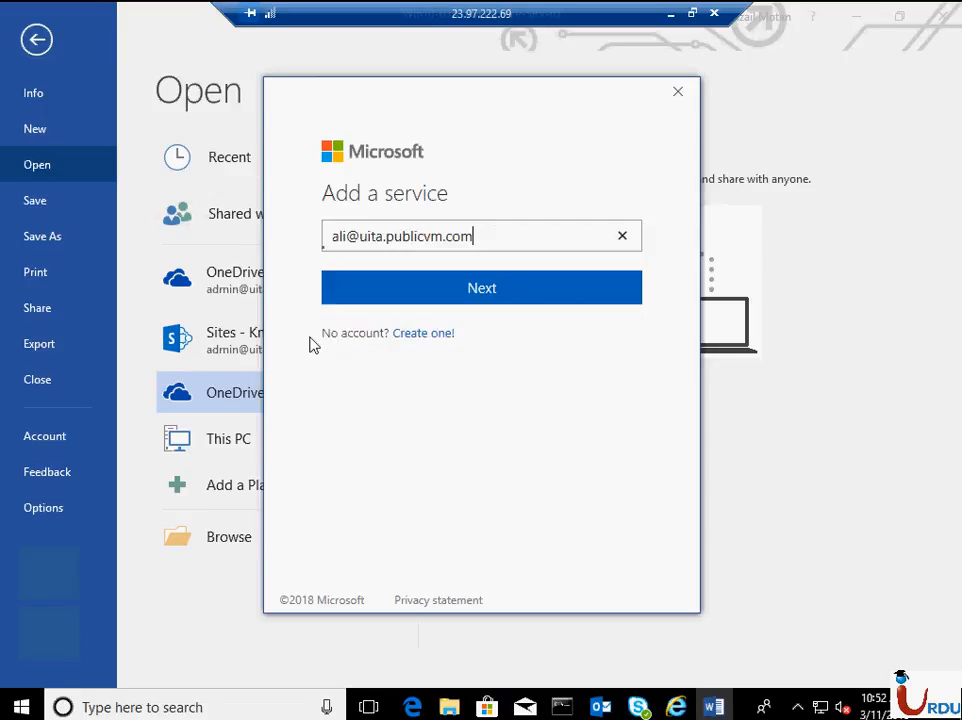
{"action": "key", "text": "Return"}
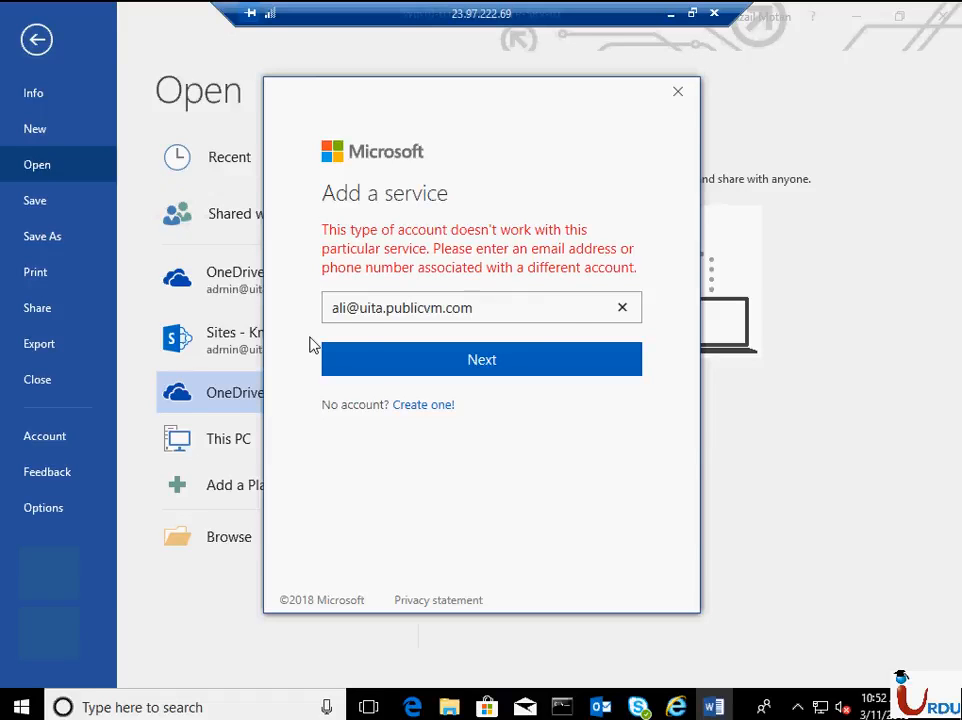
{"action": "left_click", "coordinate": [684, 99]}
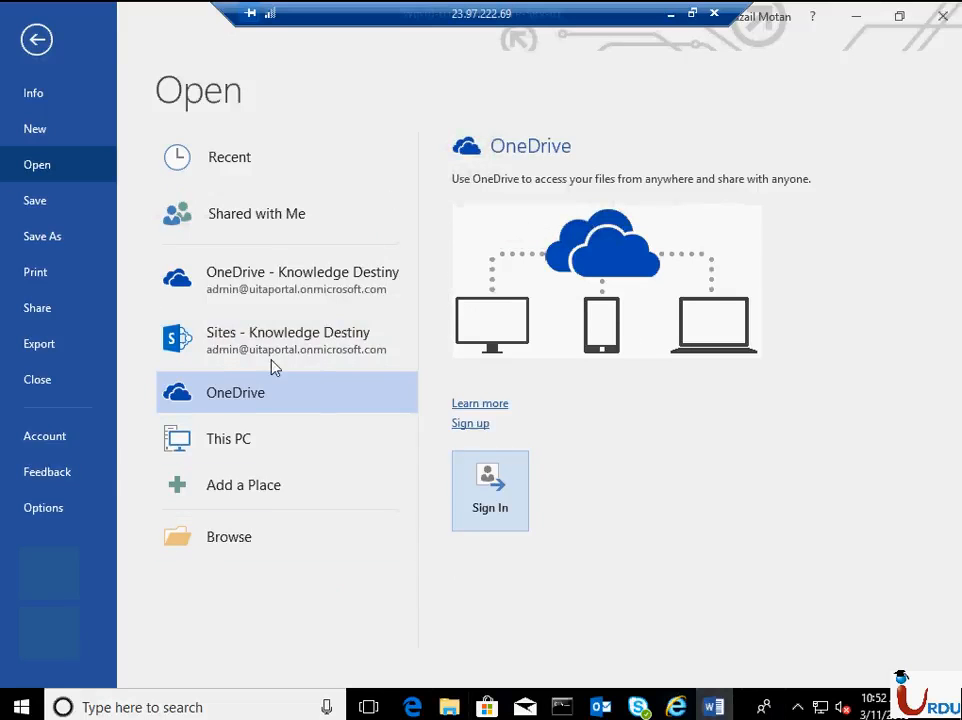
{"action": "left_click", "coordinate": [57, 440]}
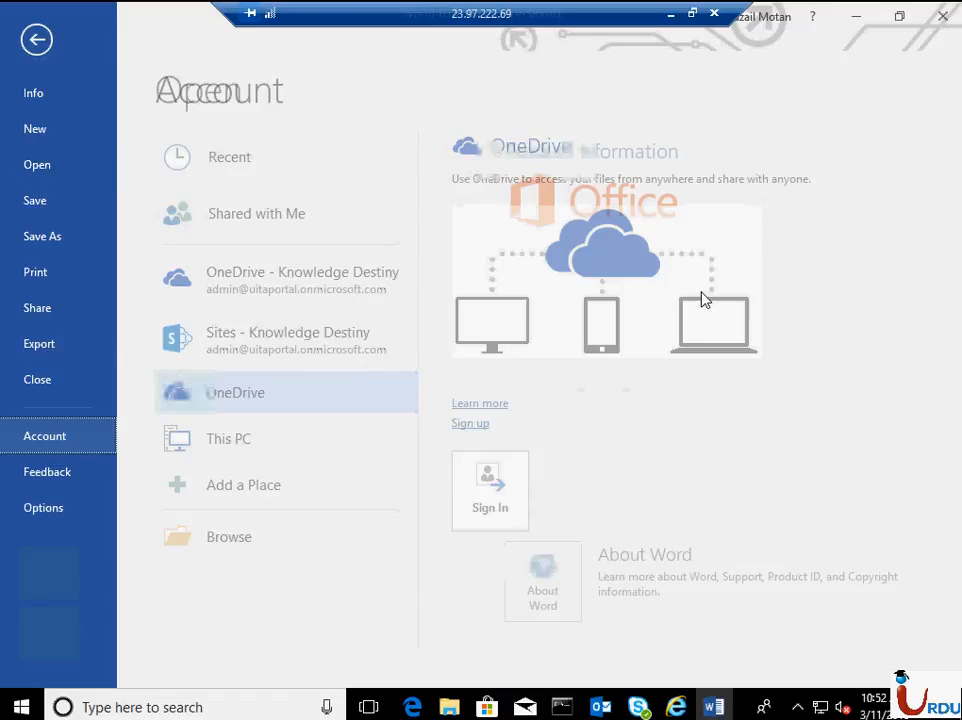
{"action": "left_click", "coordinate": [182, 269]}
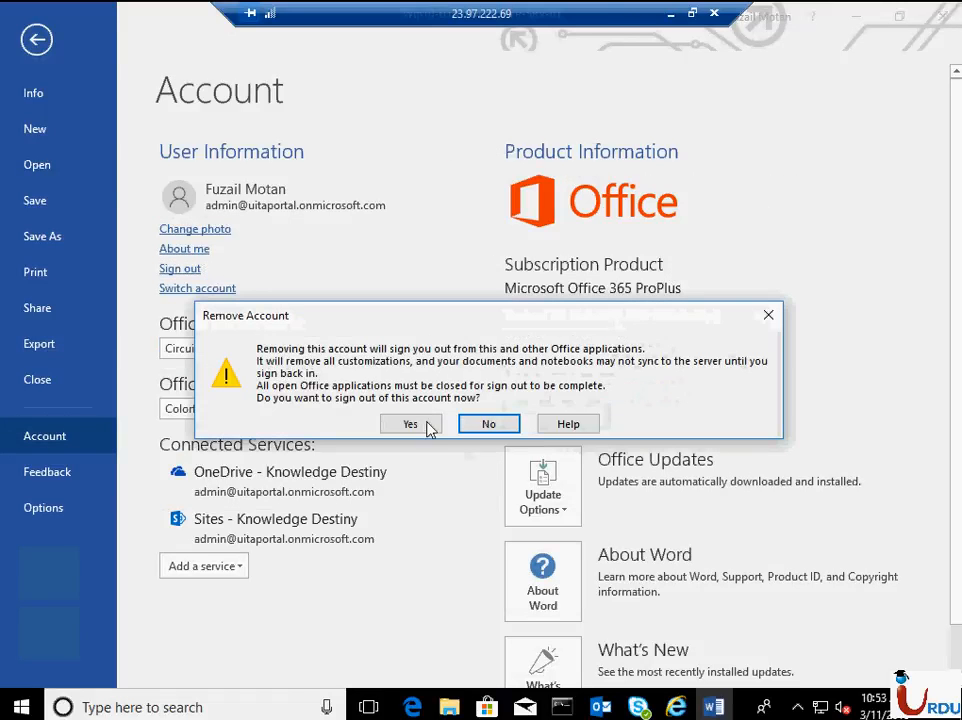
{"action": "left_click", "coordinate": [420, 423]}
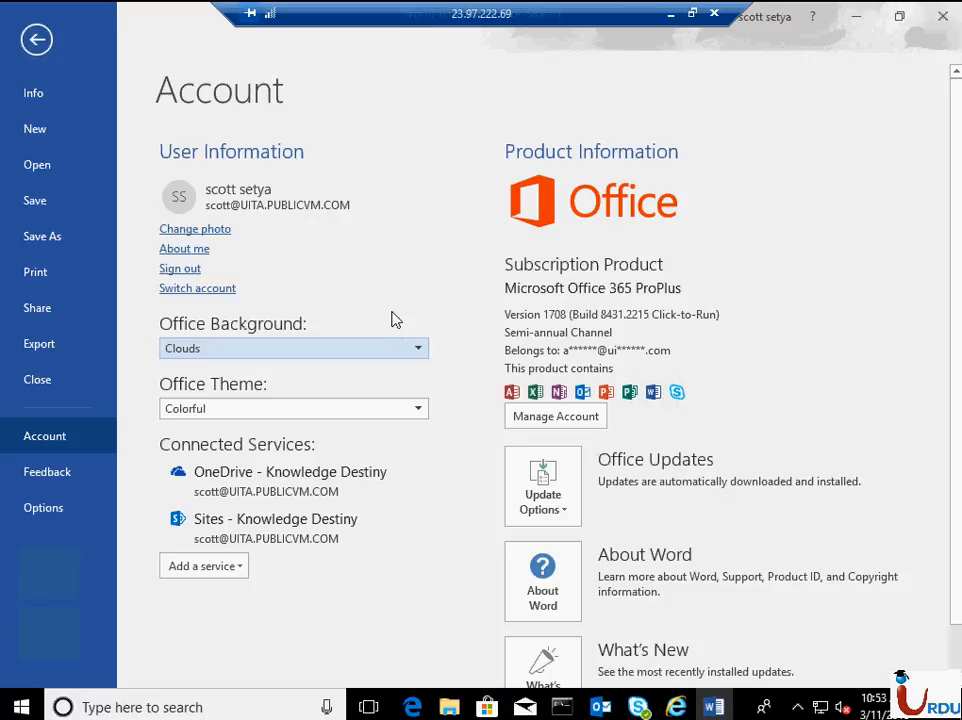
{"action": "left_click", "coordinate": [190, 269]}
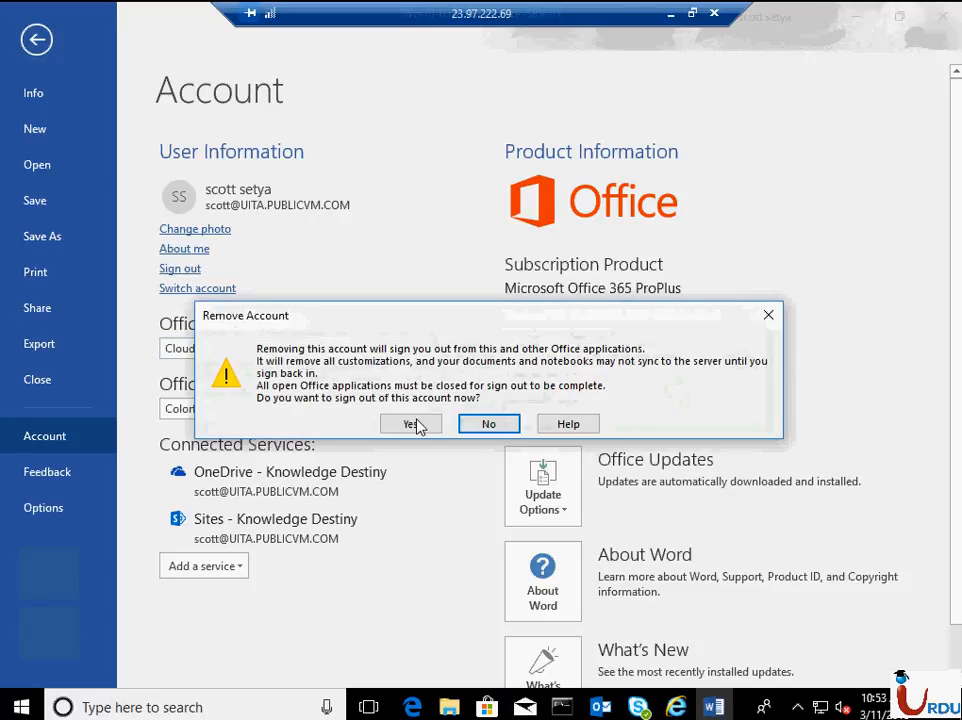
{"action": "key", "text": "Return"}
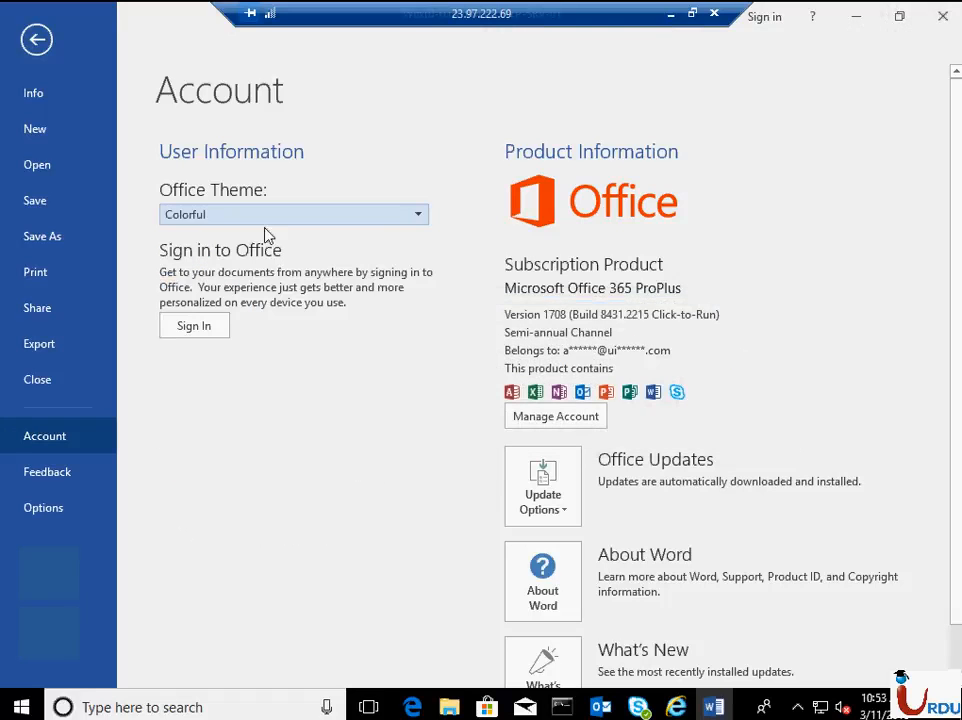
- Sign in to Office from Word with the new user's work e-mail address and account password
{"action": "left_click", "coordinate": [219, 334]}
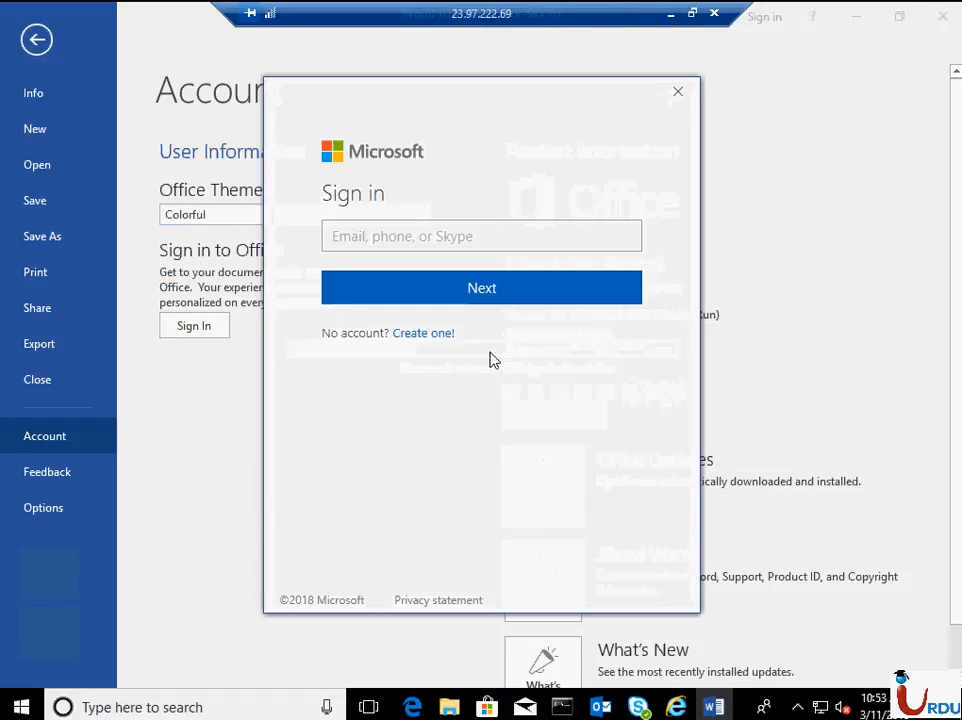
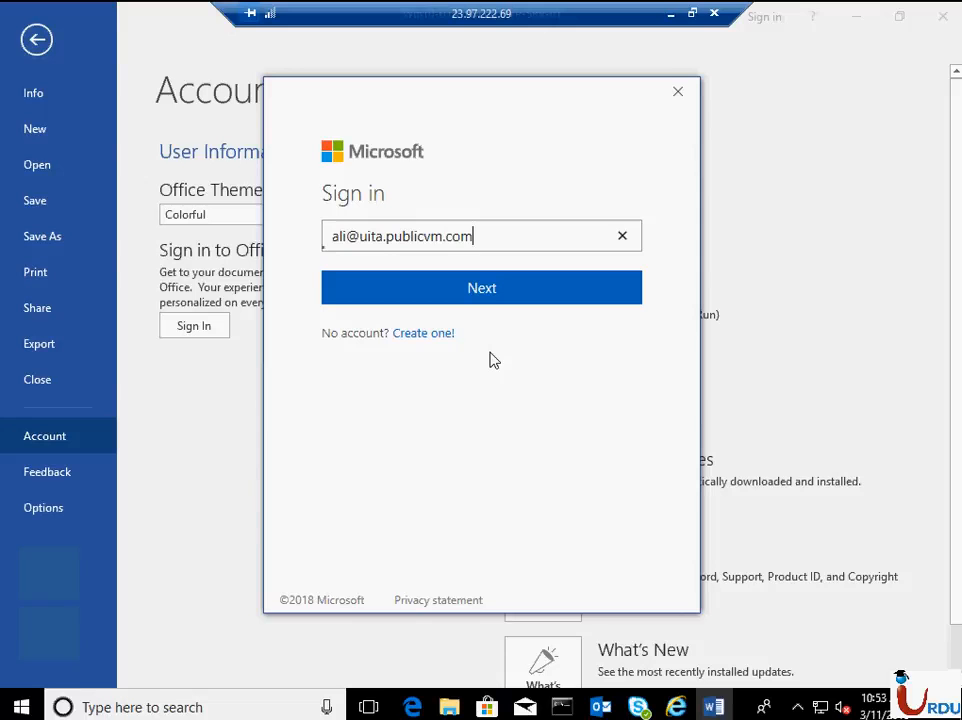
{"action": "key", "text": "Return"}
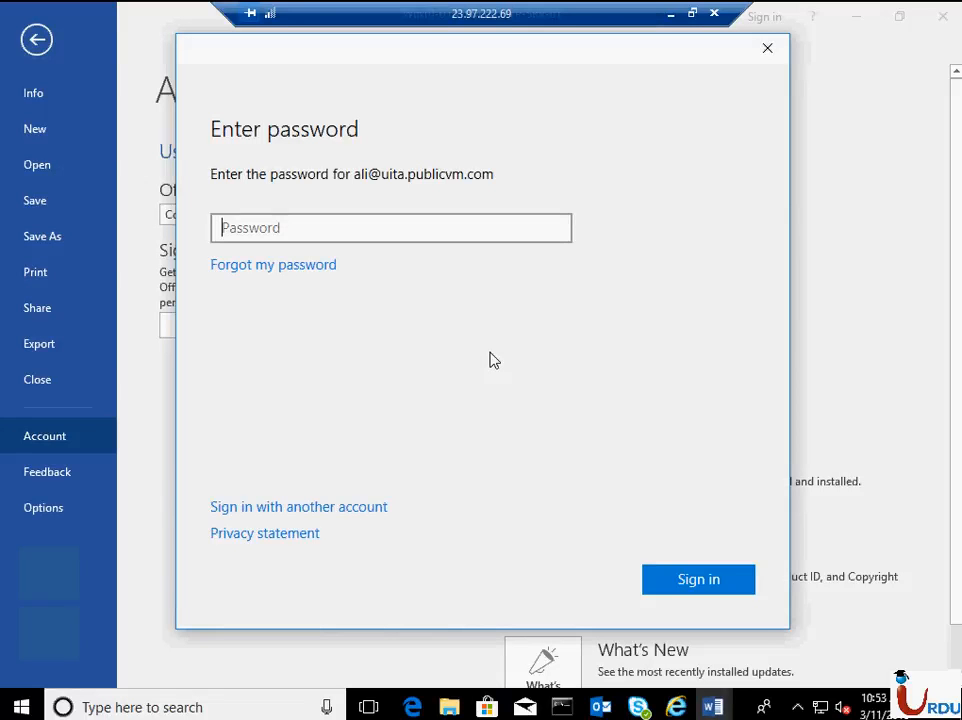
{"action": "type", "text": "•••••••••"}
{"action": "key", "text": "Return"}
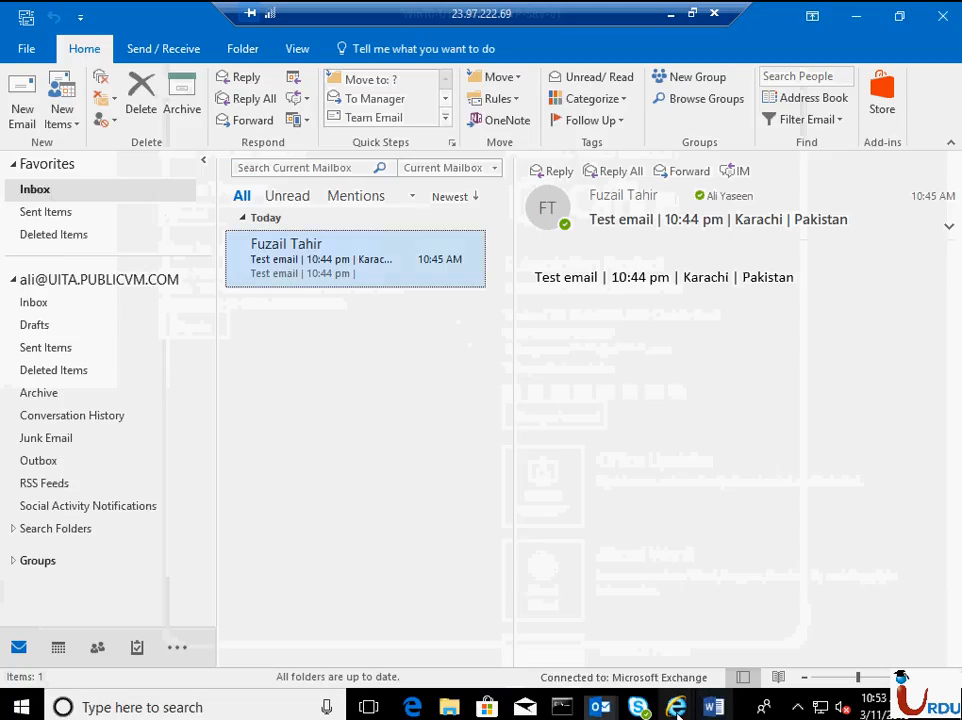
- Switch to the OneDrive getting-started page in Internet Explorer and continue to the user's ready OneDrive
{"action": "left_click", "coordinate": [677, 707]}
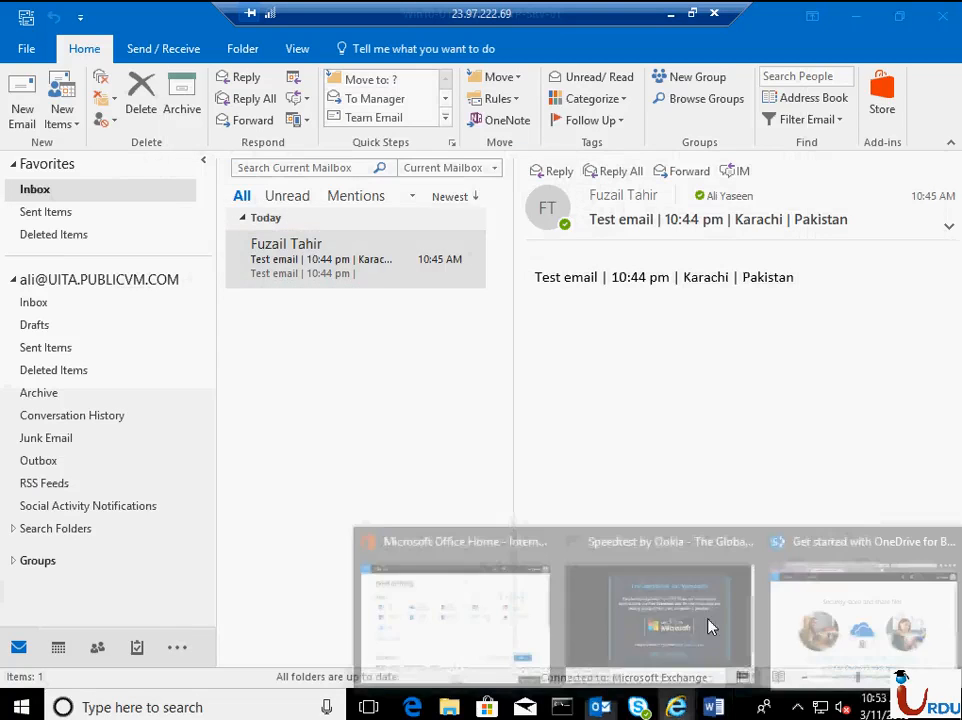
{"action": "left_click", "coordinate": [828, 619]}
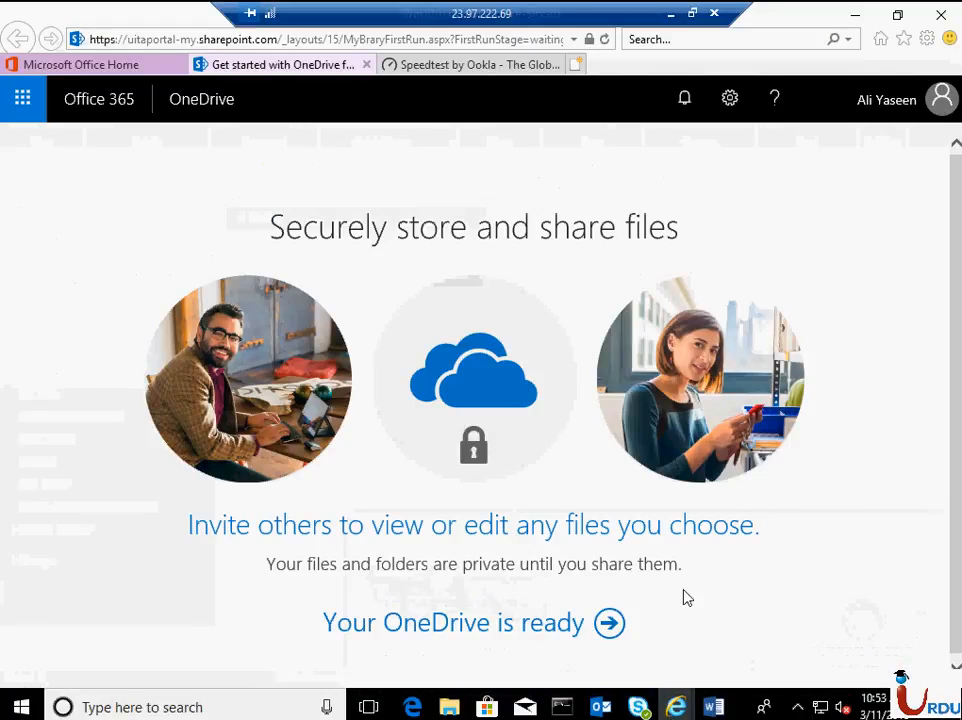
{"action": "left_click", "coordinate": [609, 624]}
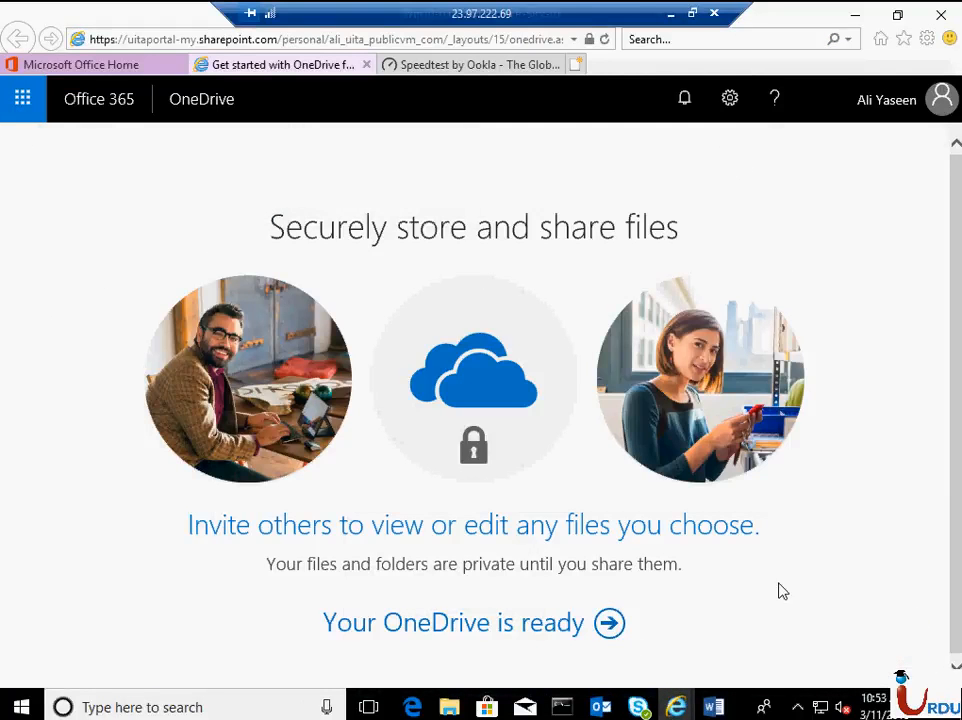
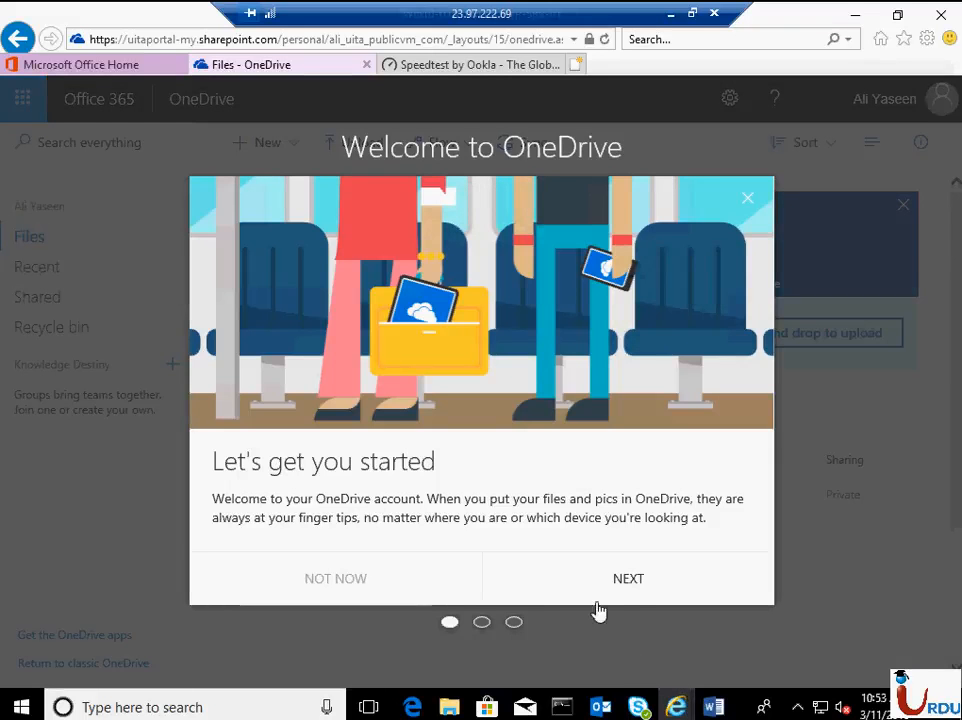
{"action": "left_click", "coordinate": [619, 583]}
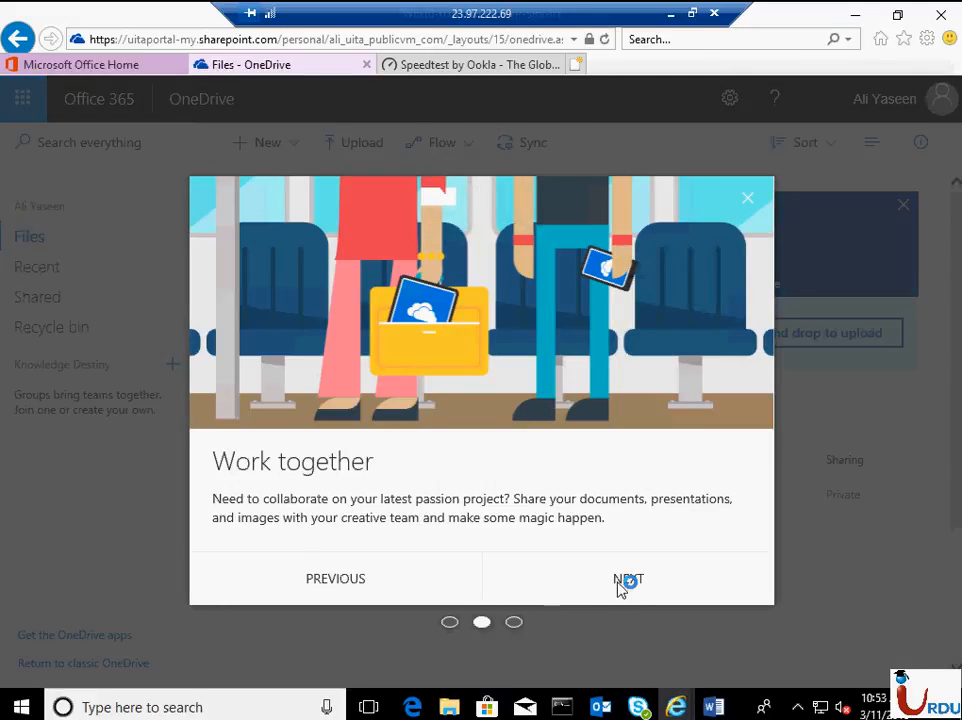
{"action": "left_click", "coordinate": [620, 580]}
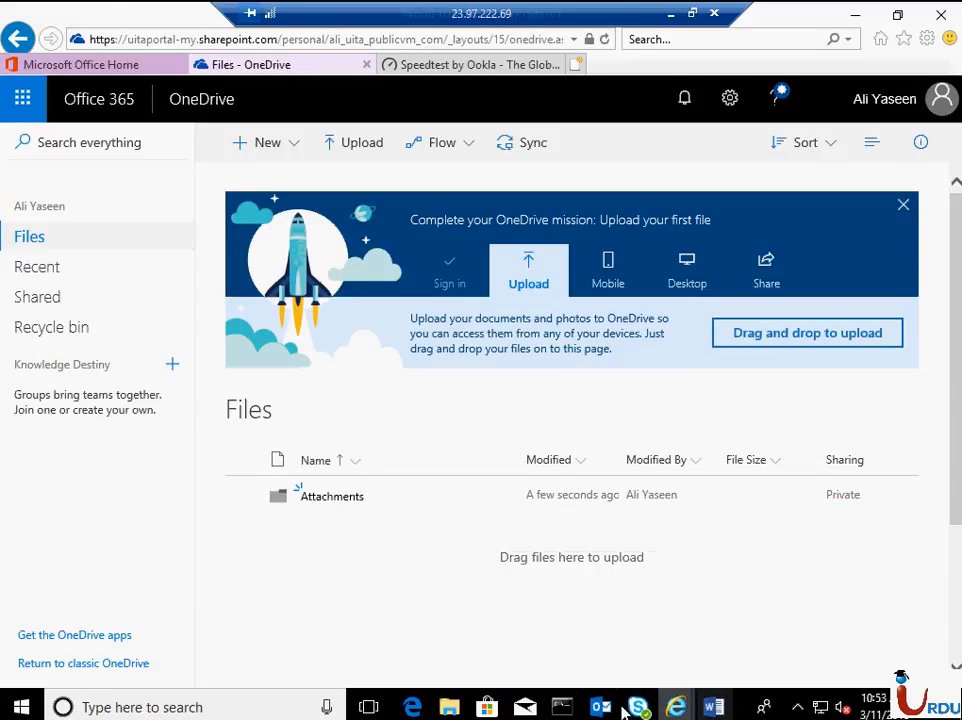
{"action": "left_click", "coordinate": [714, 708]}
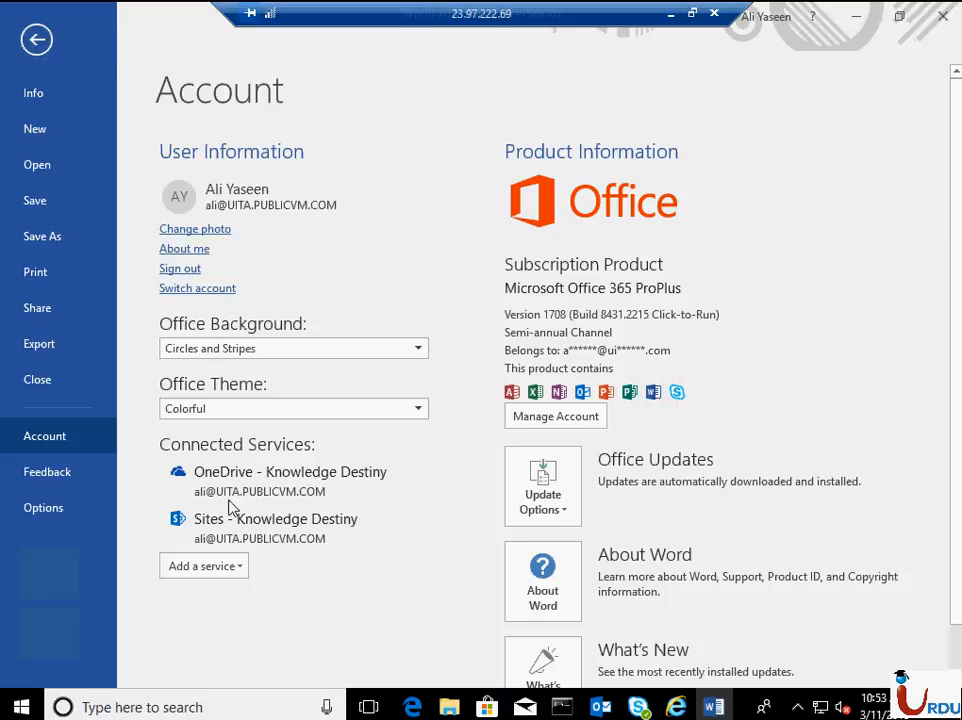
- Return to Internet Explorer, try to install the OneDrive app by downloading and running OneDriveSetup.exe, and dismiss the setup message
{"action": "left_click", "coordinate": [677, 707]}
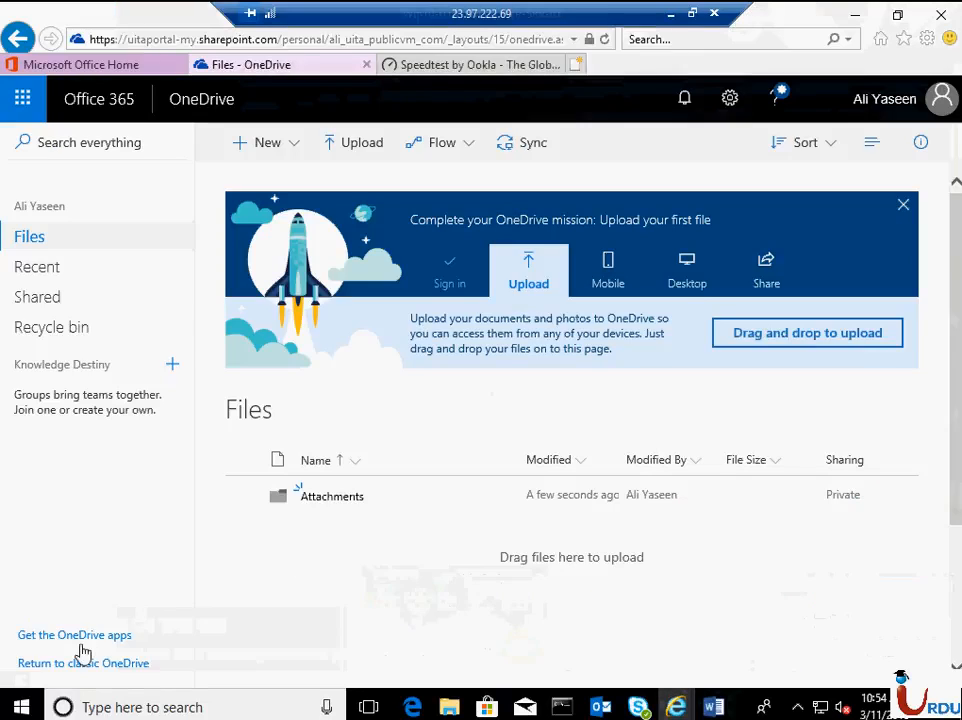
{"action": "left_click", "coordinate": [76, 638]}
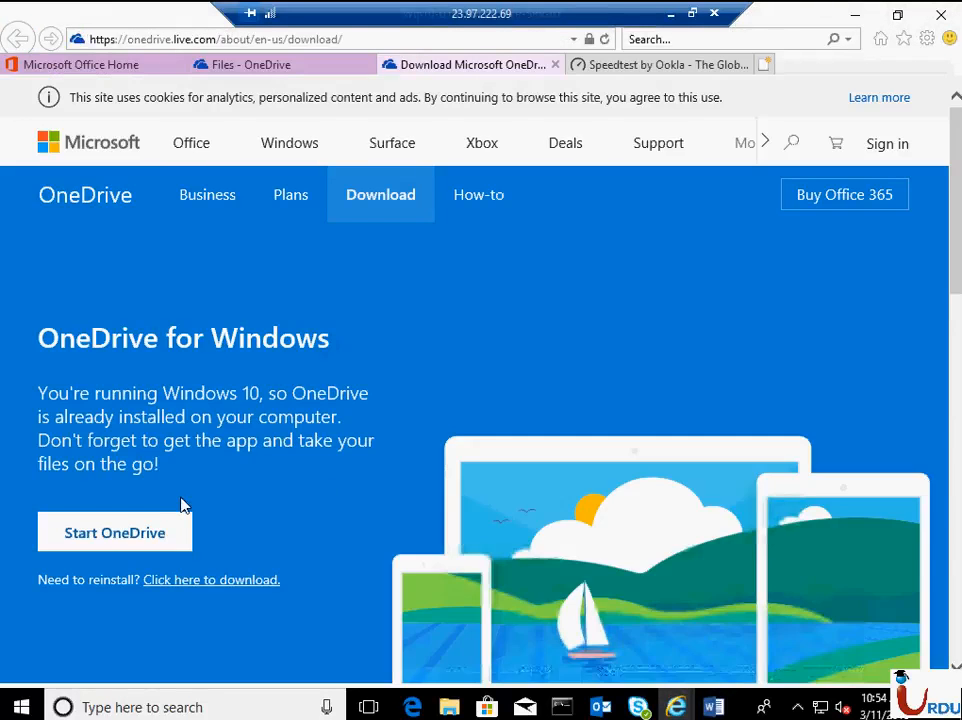
{"action": "left_click", "coordinate": [171, 540]}
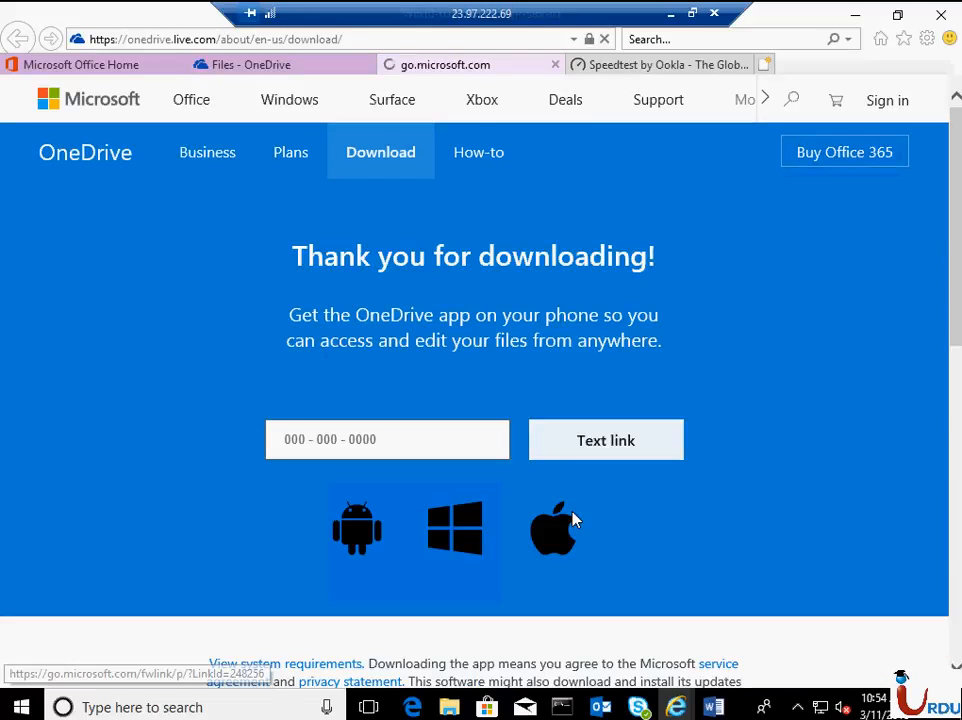
{"action": "left_click", "coordinate": [740, 667]}
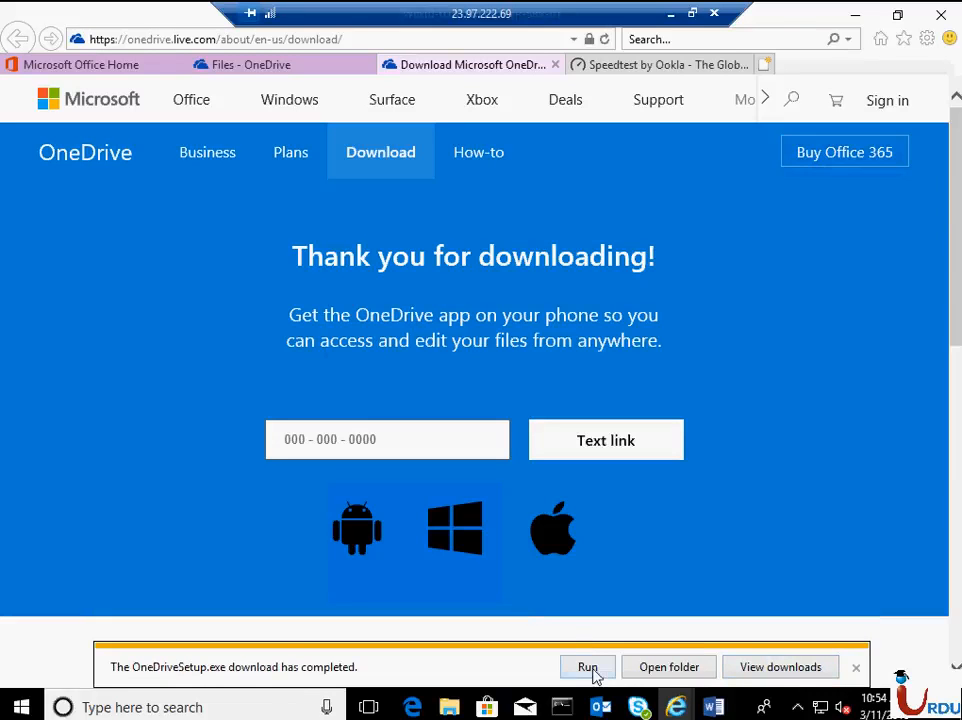
{"action": "left_click", "coordinate": [588, 667]}
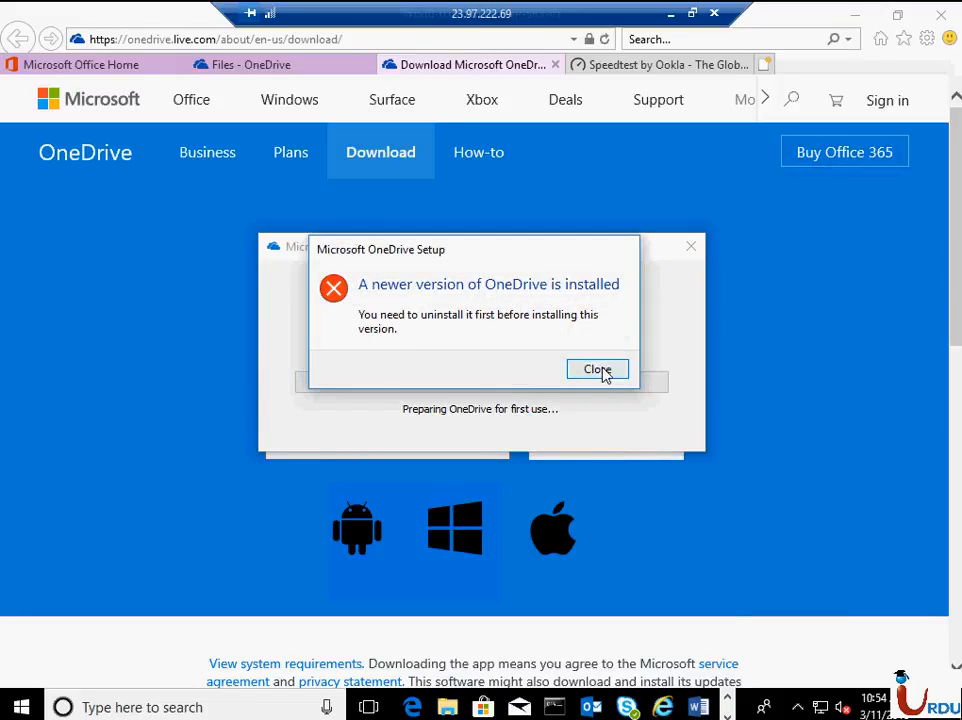
{"action": "left_click", "coordinate": [598, 370]}
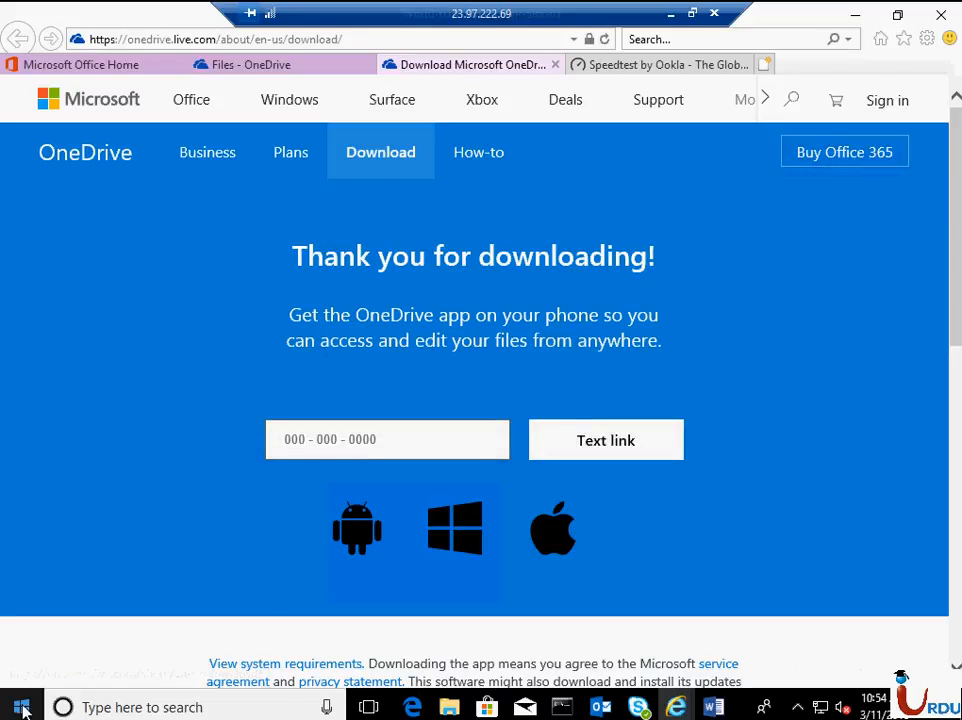
- Run "control" to open Control Panel and look up Microsoft OneDrive among the installed programs
{"action": "right_click", "coordinate": [21, 707]}
{"action": "left_click", "coordinate": [129, 620]}
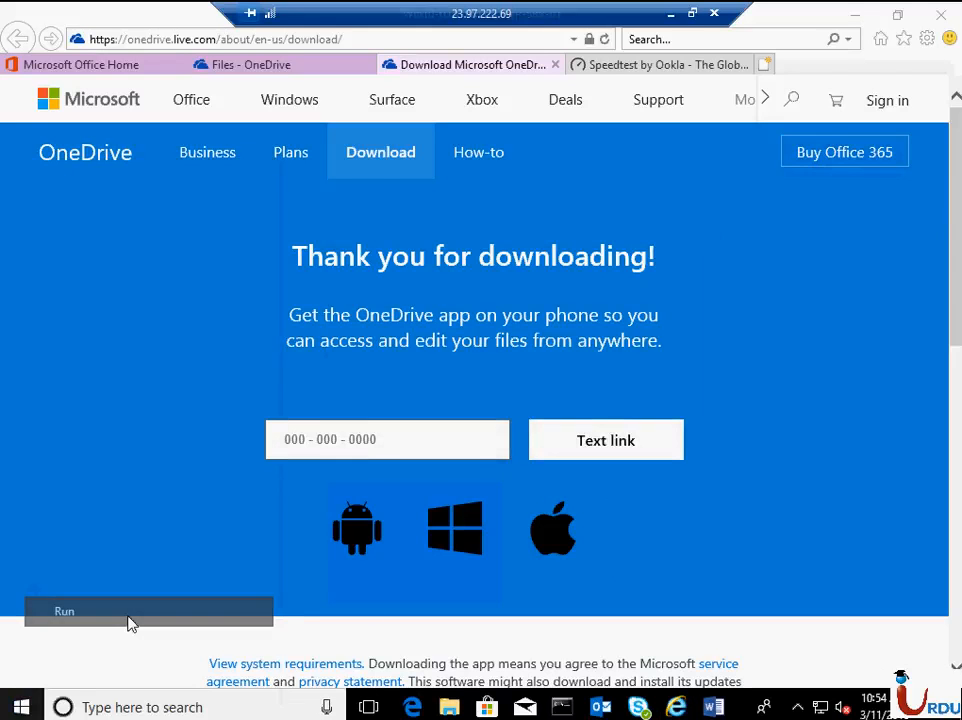
{"action": "type", "text": "contro"}
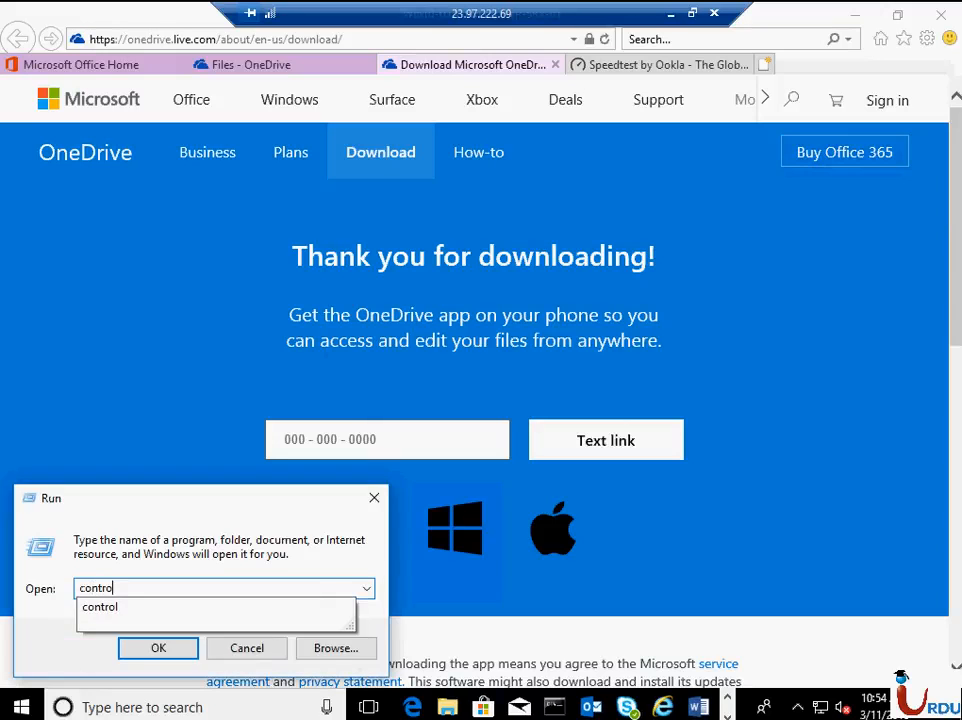
{"action": "left_click", "coordinate": [129, 618]}
{"action": "key", "text": "Return"}
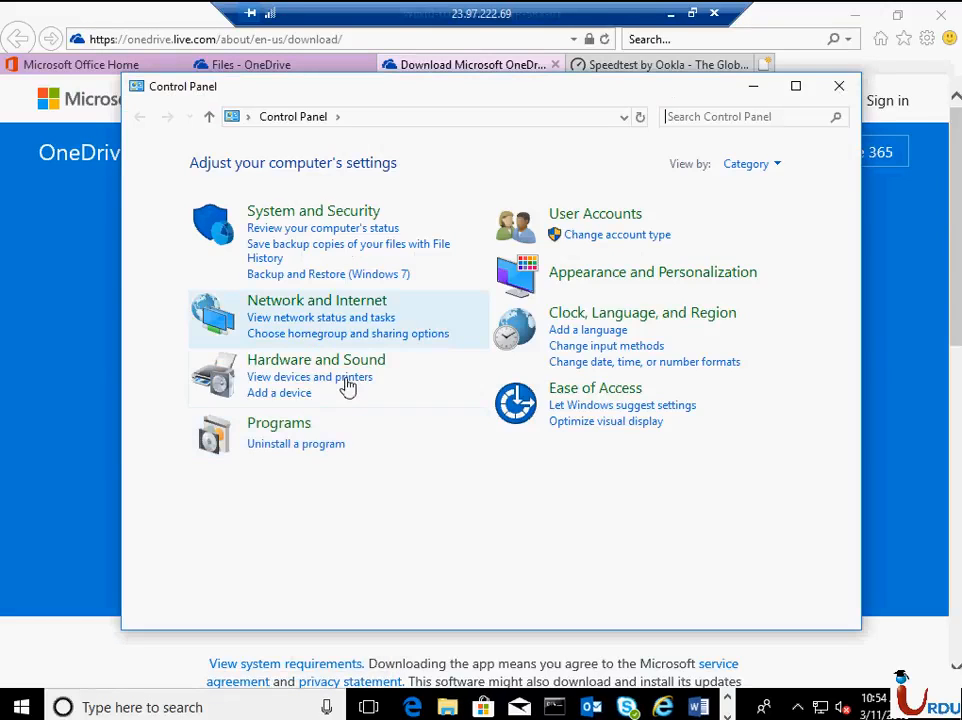
{"action": "left_click", "coordinate": [295, 424]}
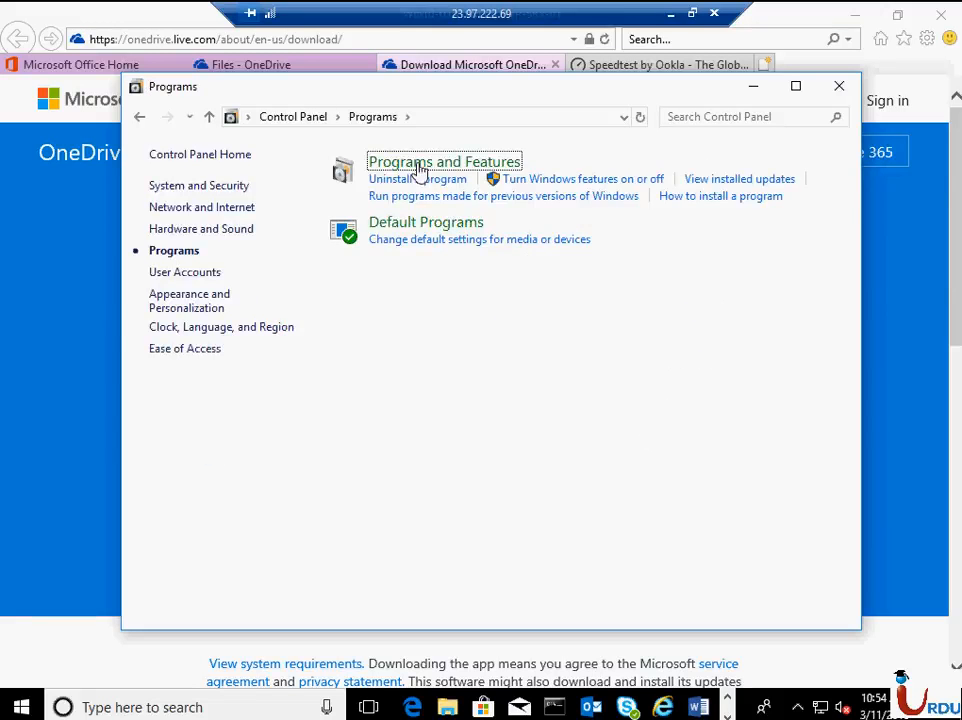
{"action": "left_click", "coordinate": [419, 170]}
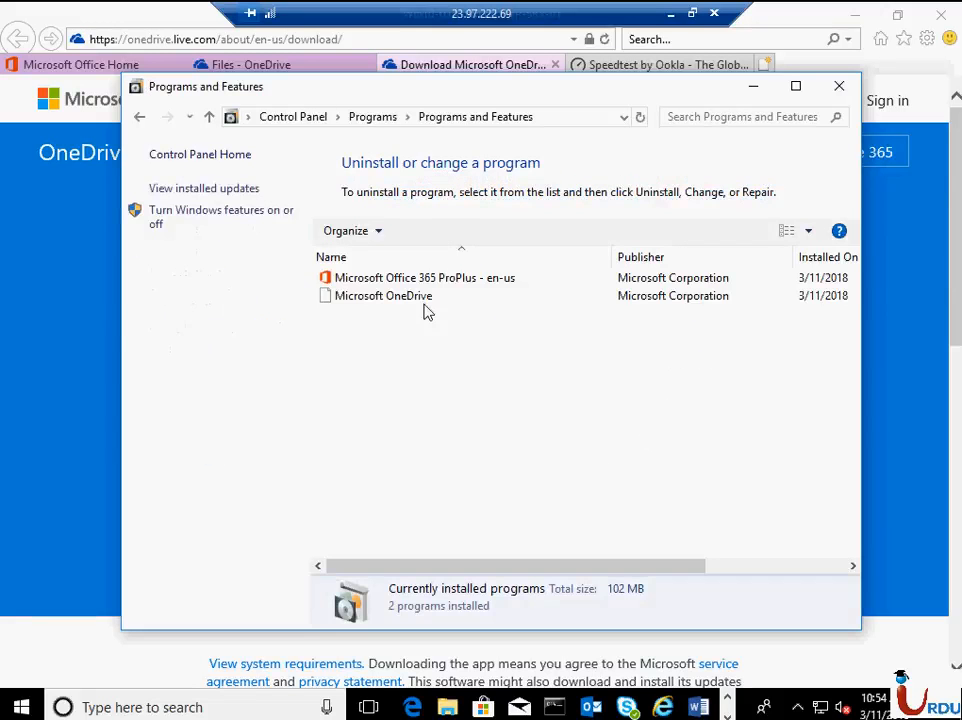
{"action": "left_click", "coordinate": [422, 298]}
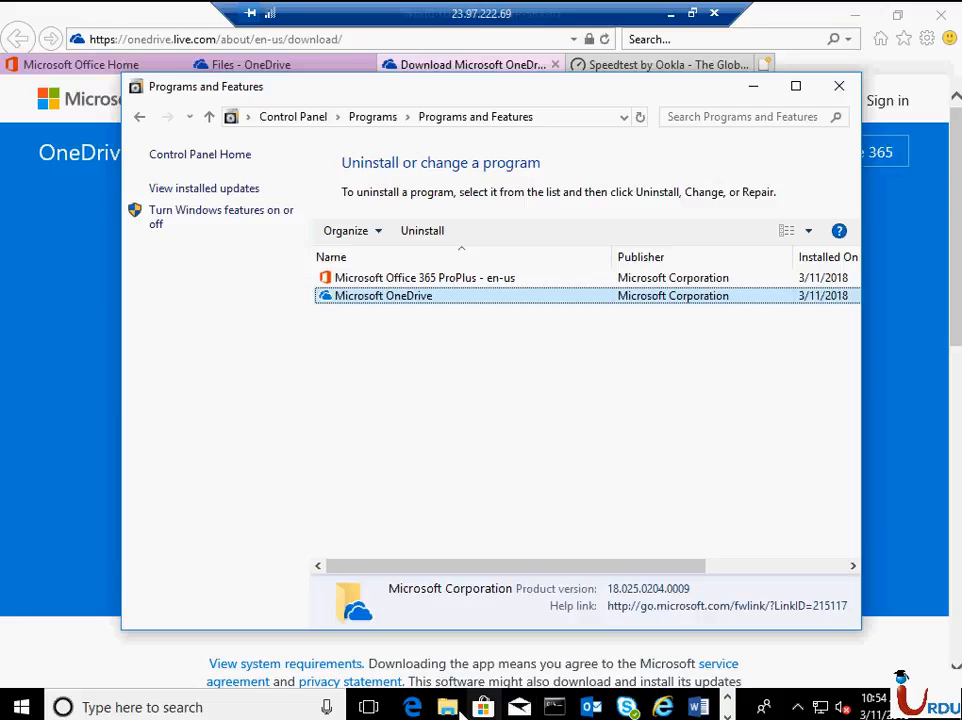
- Open File Explorer and launch the OneDrive setup from its OneDrive entry
{"action": "key", "text": "super+e"}
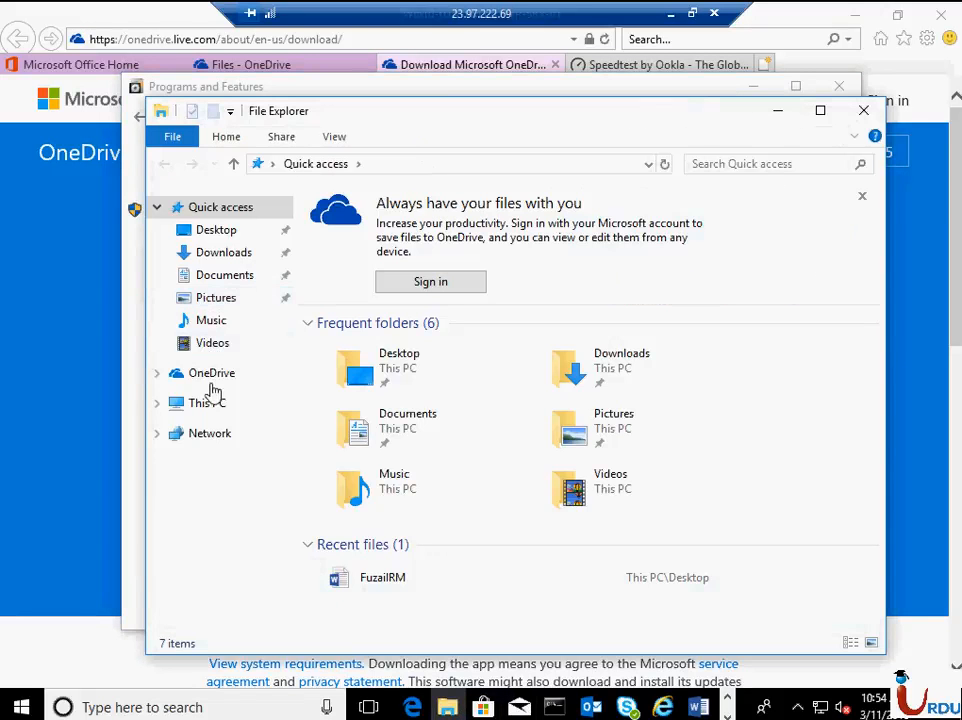
{"action": "left_click", "coordinate": [200, 376]}
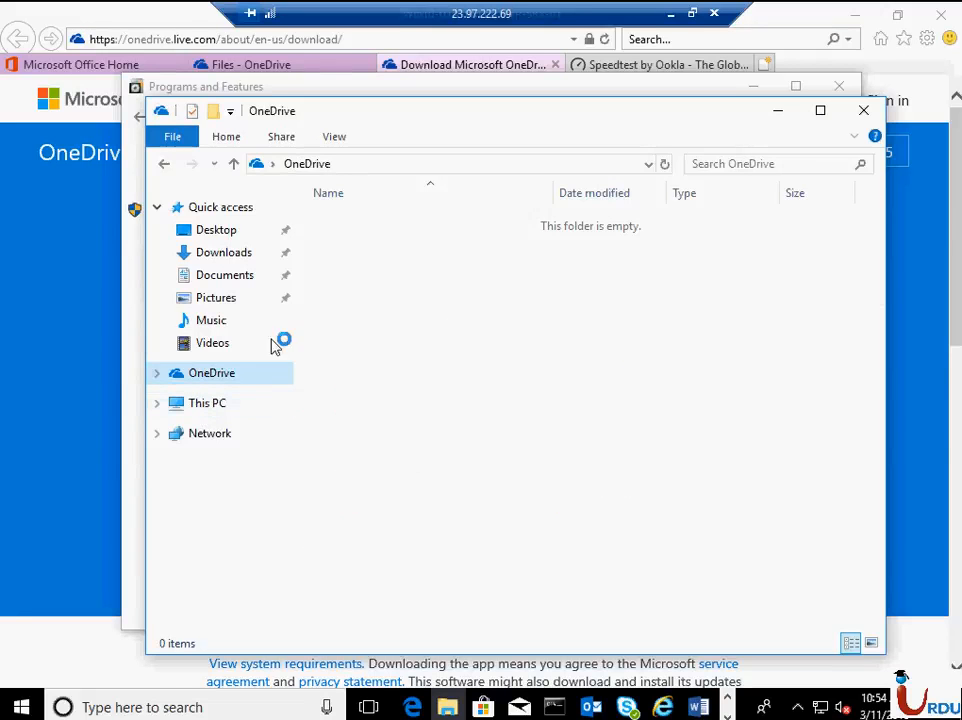
{"action": "left_click", "coordinate": [208, 377]}
{"action": "left_click", "coordinate": [266, 377]}
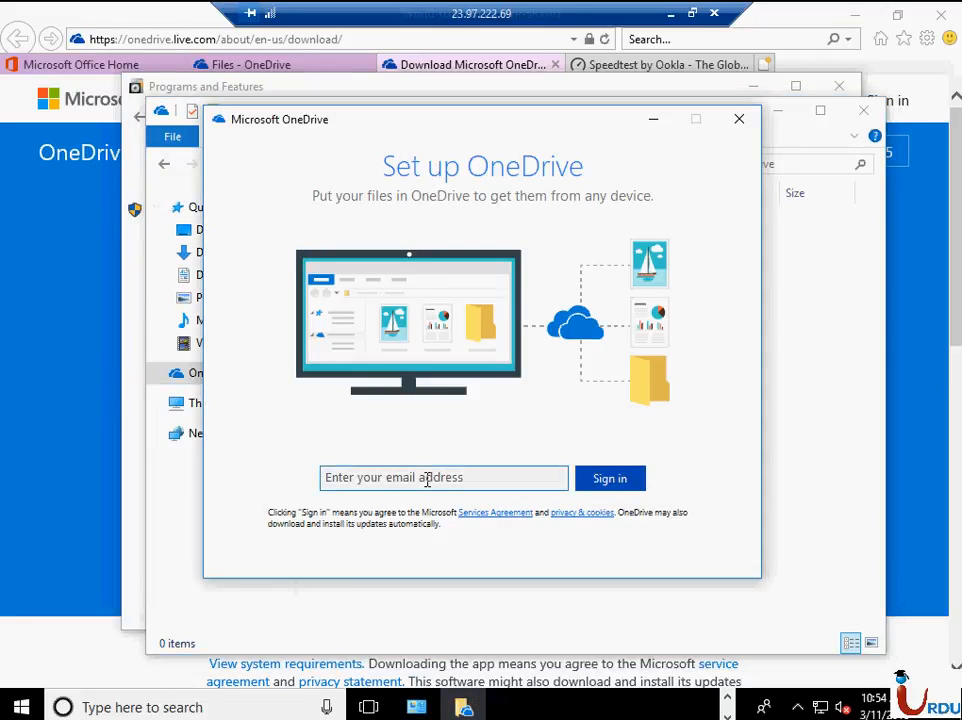
- Sign in to OneDrive setup with the new user's work e-mail address and account password
{"action": "left_click", "coordinate": [427, 480]}
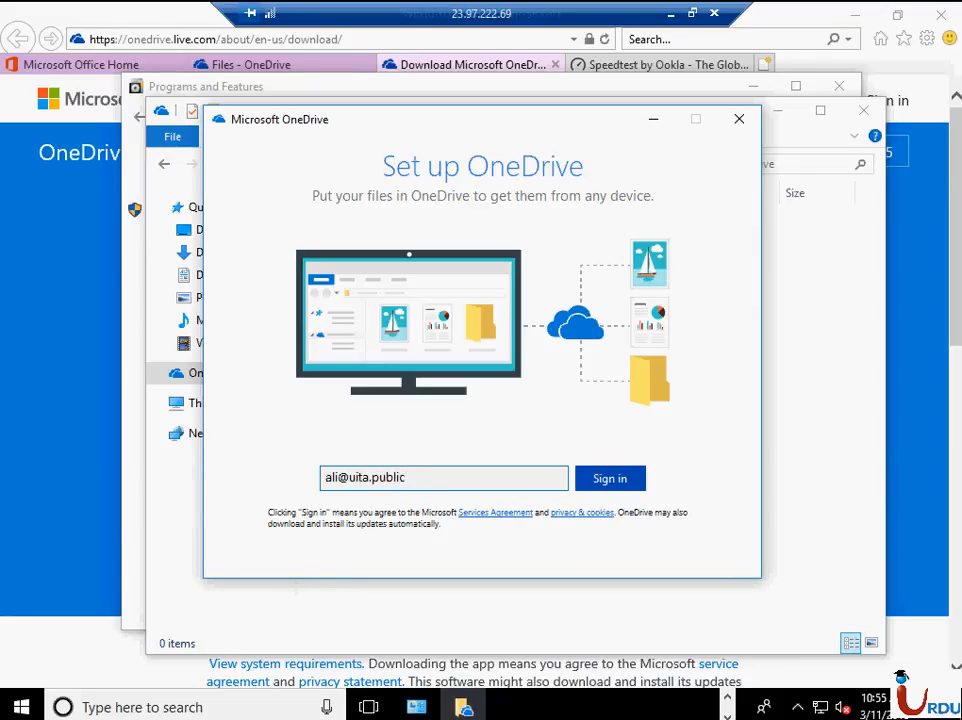
{"action": "key", "text": "Return"}
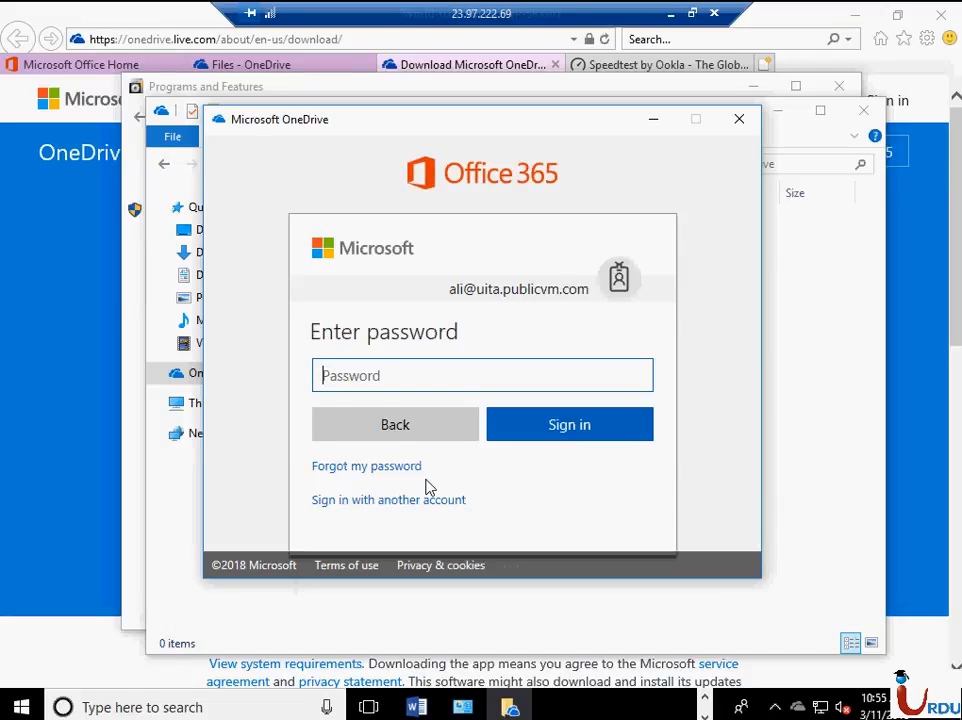
{"action": "type", "text": "•••••••••"}
{"action": "key", "text": "Return"}
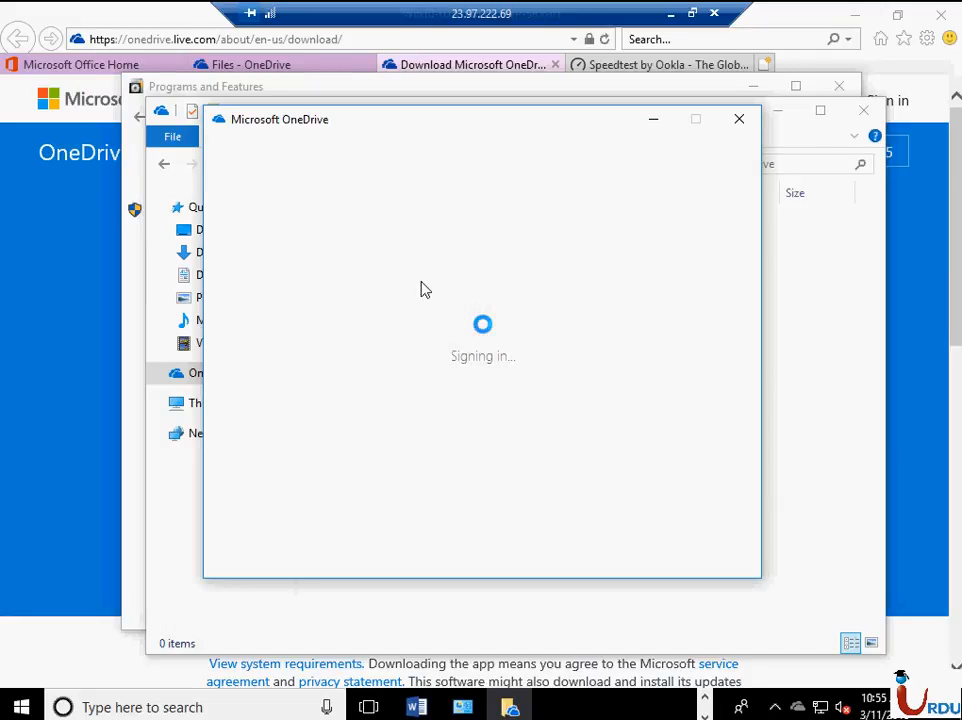
- Keep the proposed OneDrive folder location, sync all files and folders in OneDrive - Knowledge Destiny, and page through the introduction
{"action": "left_click", "coordinate": [490, 521]}
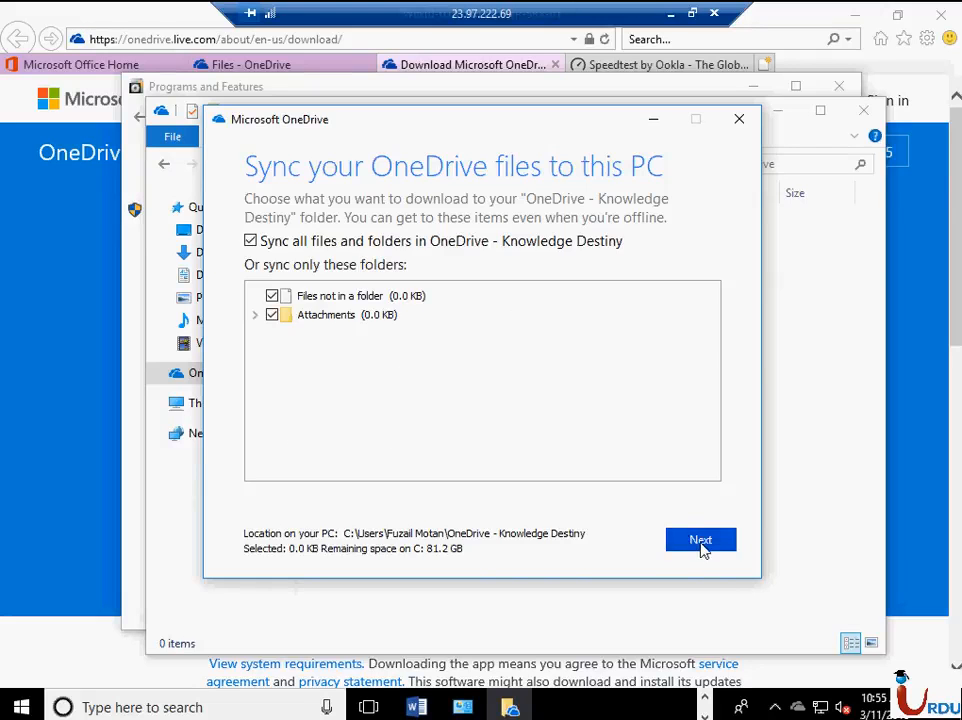
{"action": "left_click", "coordinate": [699, 545]}
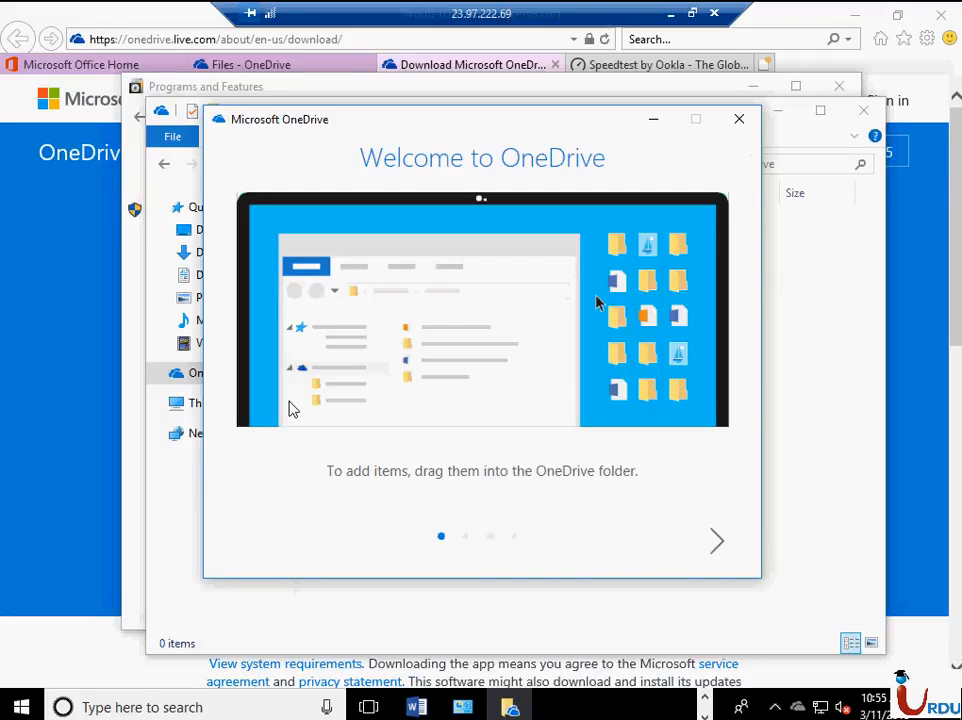
{"action": "left_click", "coordinate": [714, 545]}
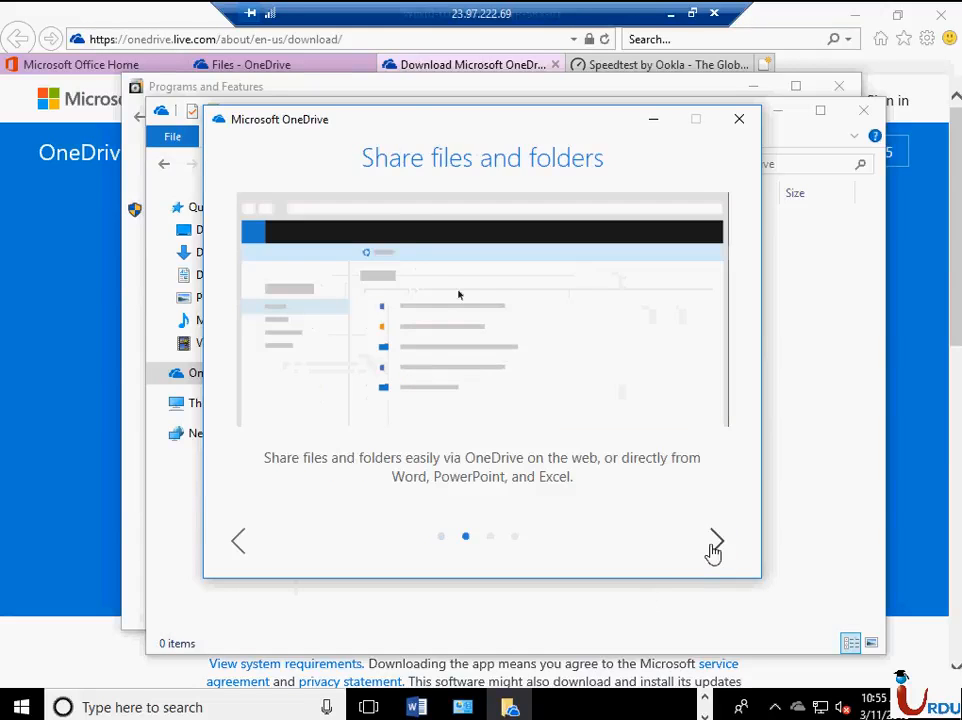
{"action": "left_click", "coordinate": [714, 545]}
{"action": "left_click", "coordinate": [714, 545]}
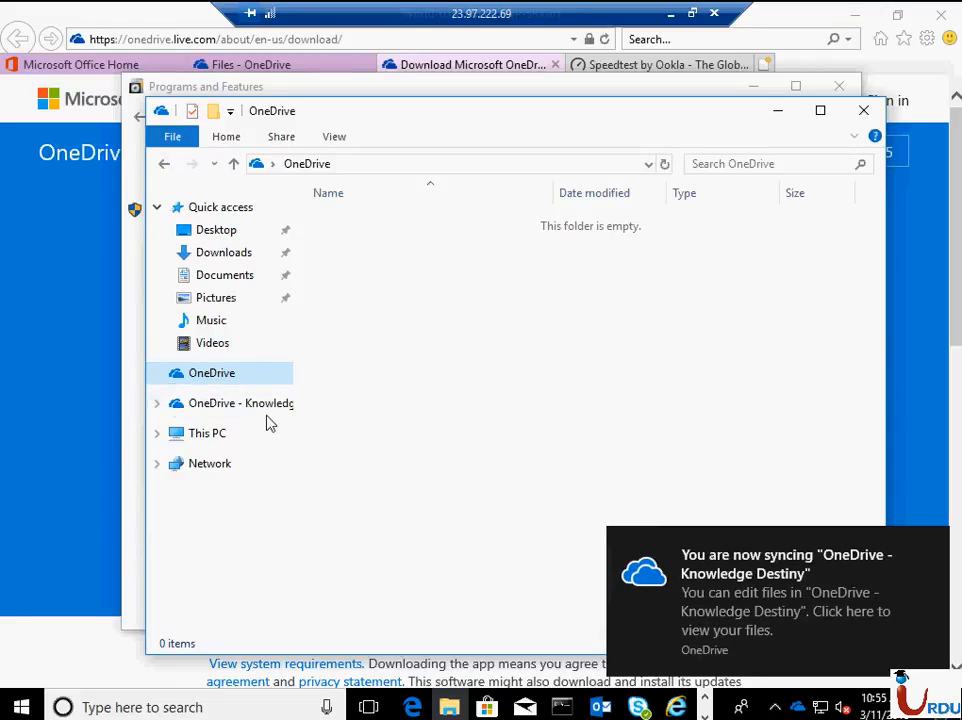
- Expand OneDrive - Knowledge Destiny in File Explorer and look at its Attachments folder and parent folder
{"action": "left_click", "coordinate": [157, 405]}
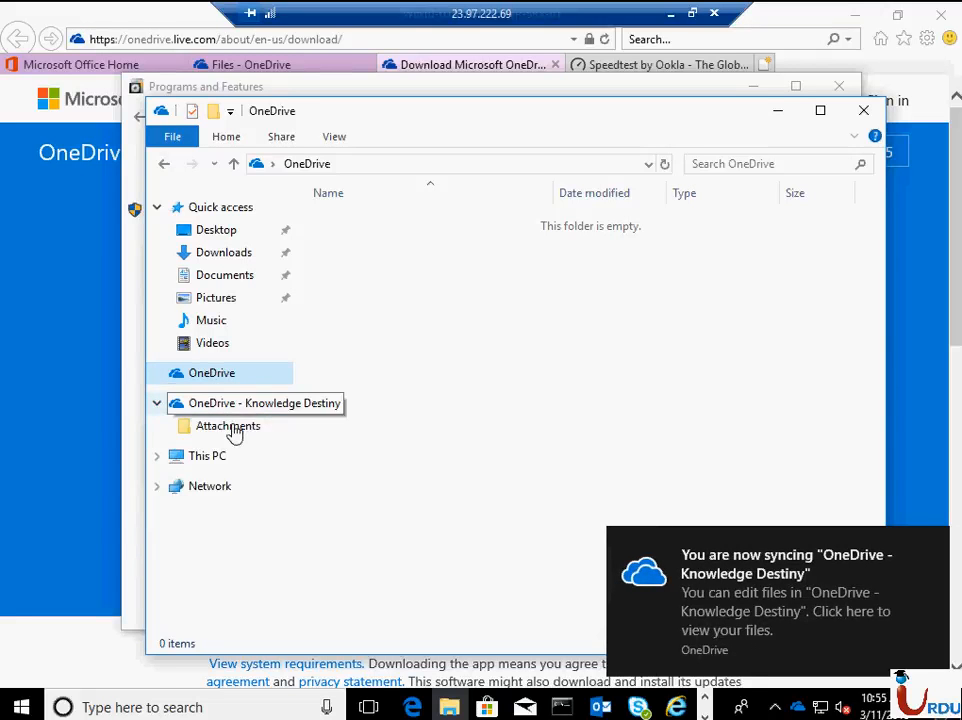
{"action": "left_click", "coordinate": [250, 424]}
{"action": "key", "text": "alt+Up"}
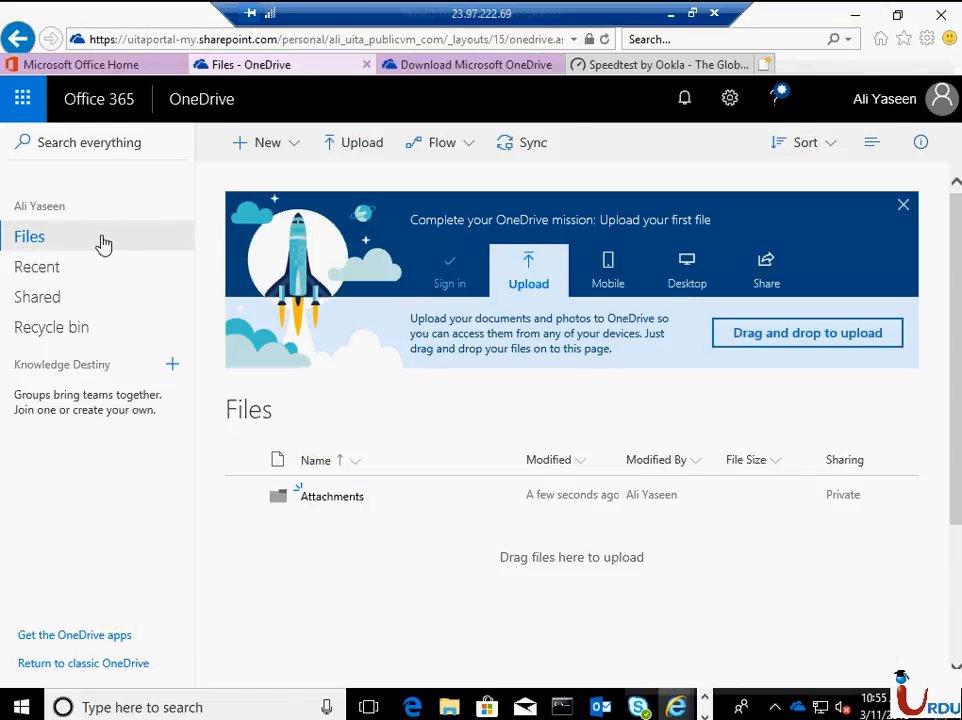
- Create a new folder named IT in the user's OneDrive files on the web
{"action": "right_click", "coordinate": [104, 240]}
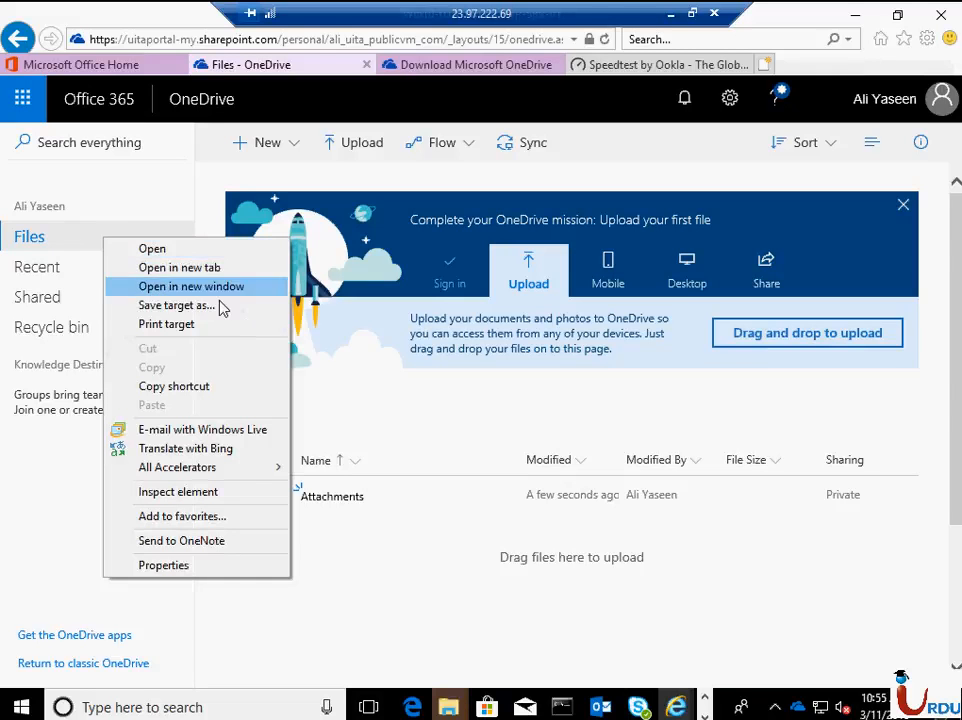
{"action": "left_click", "coordinate": [374, 365]}
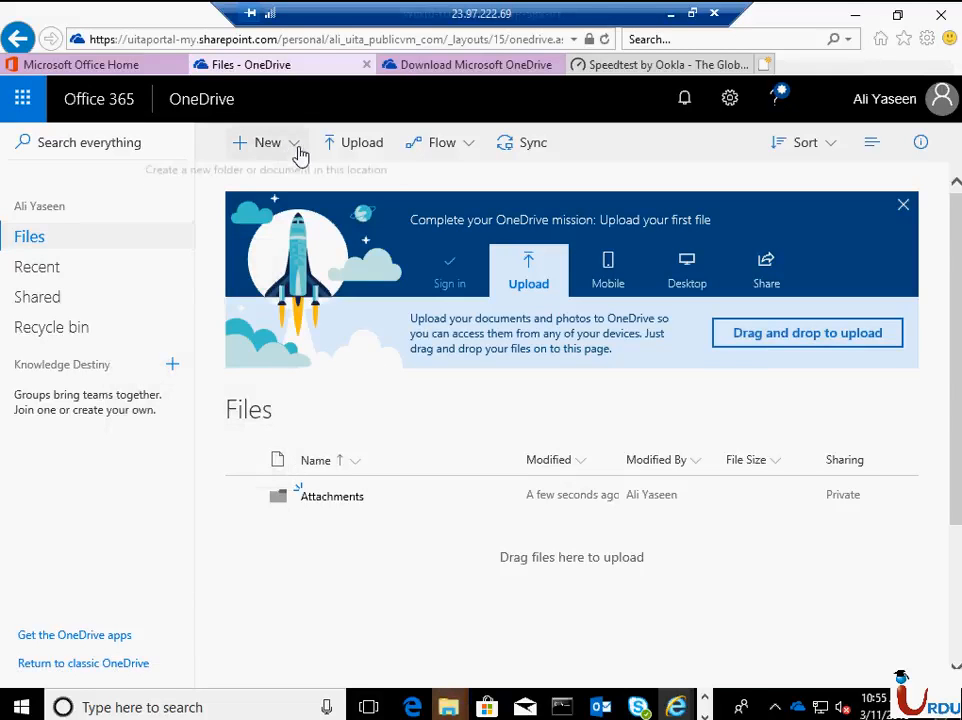
{"action": "left_click", "coordinate": [298, 147]}
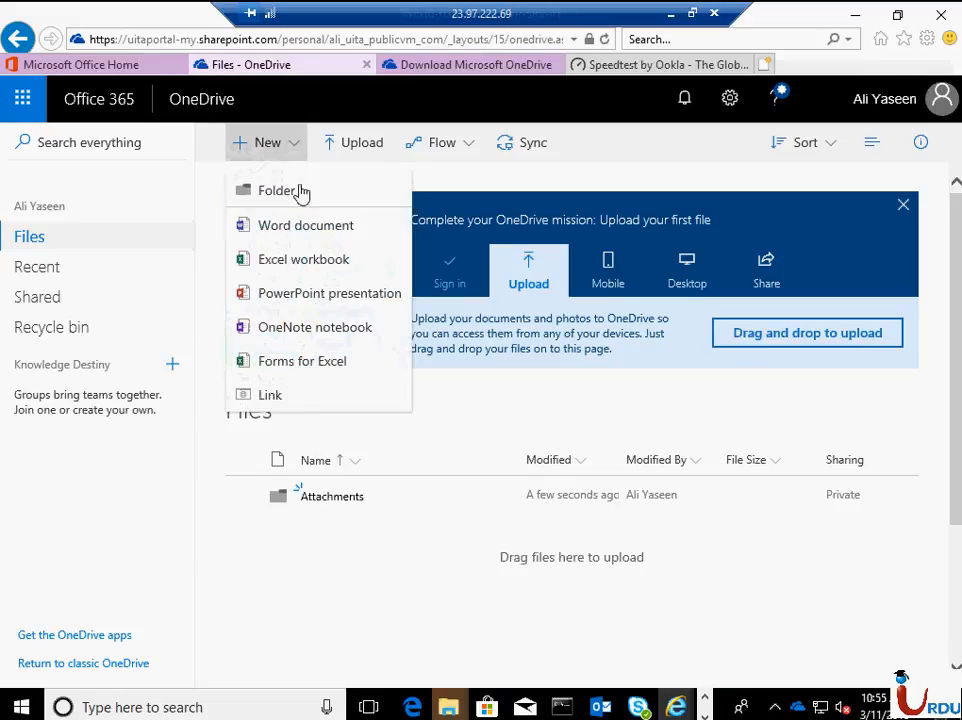
{"action": "left_click", "coordinate": [591, 440]}
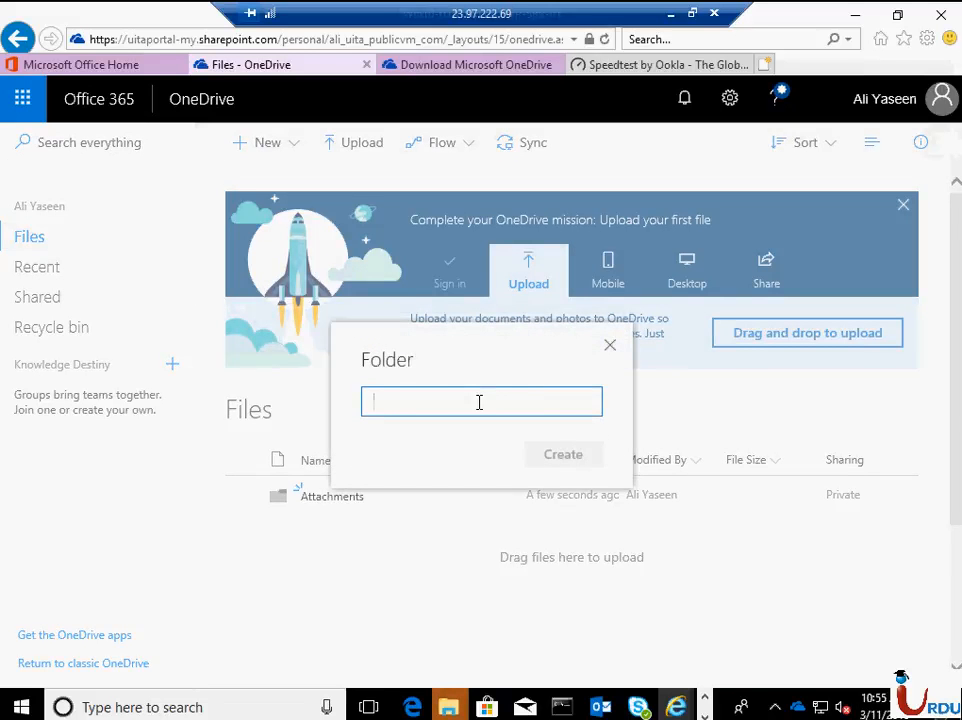
{"action": "type", "text": "IT"}
{"action": "left_click", "coordinate": [570, 458]}
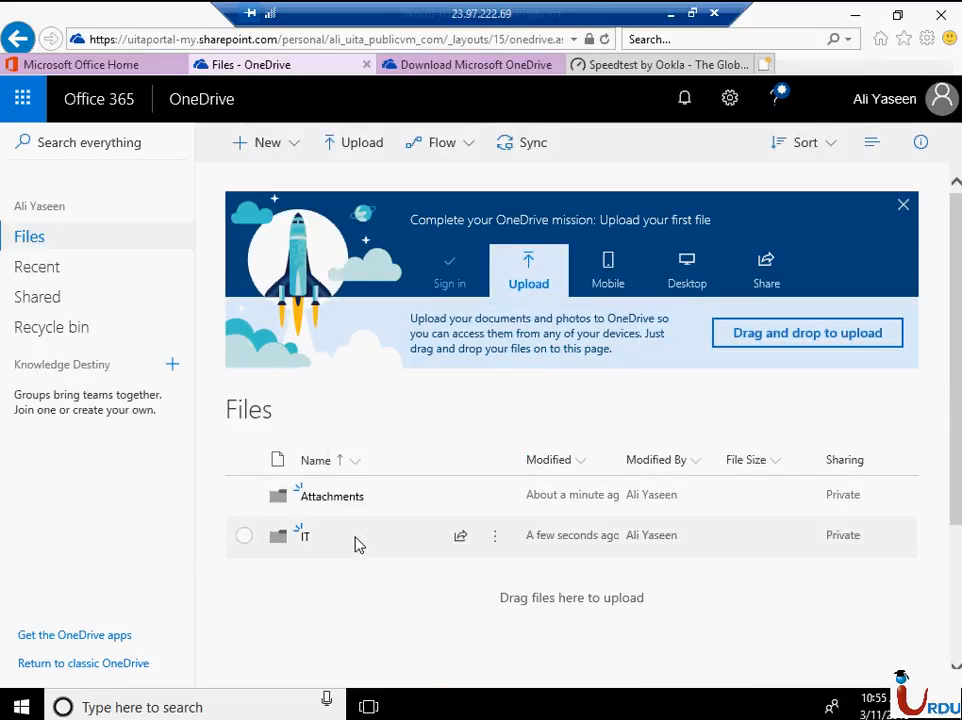
- Try to sync the web OneDrive files to the computer, allowing the website to open Microsoft OneDrive
{"action": "right_click", "coordinate": [356, 544]}
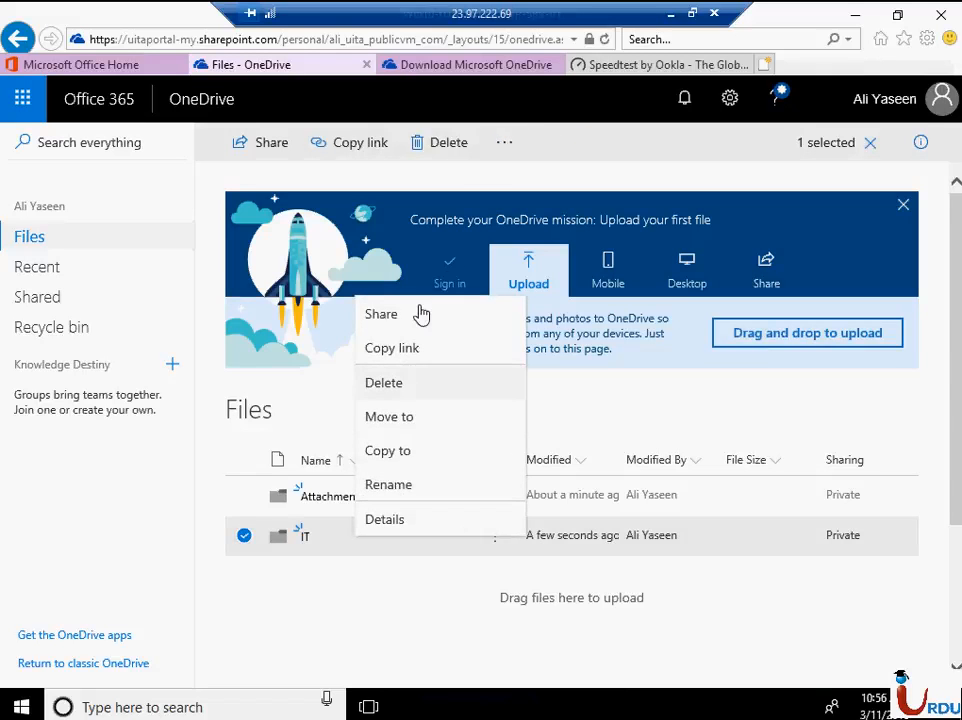
{"action": "left_click", "coordinate": [368, 562]}
{"action": "left_click", "coordinate": [532, 149]}
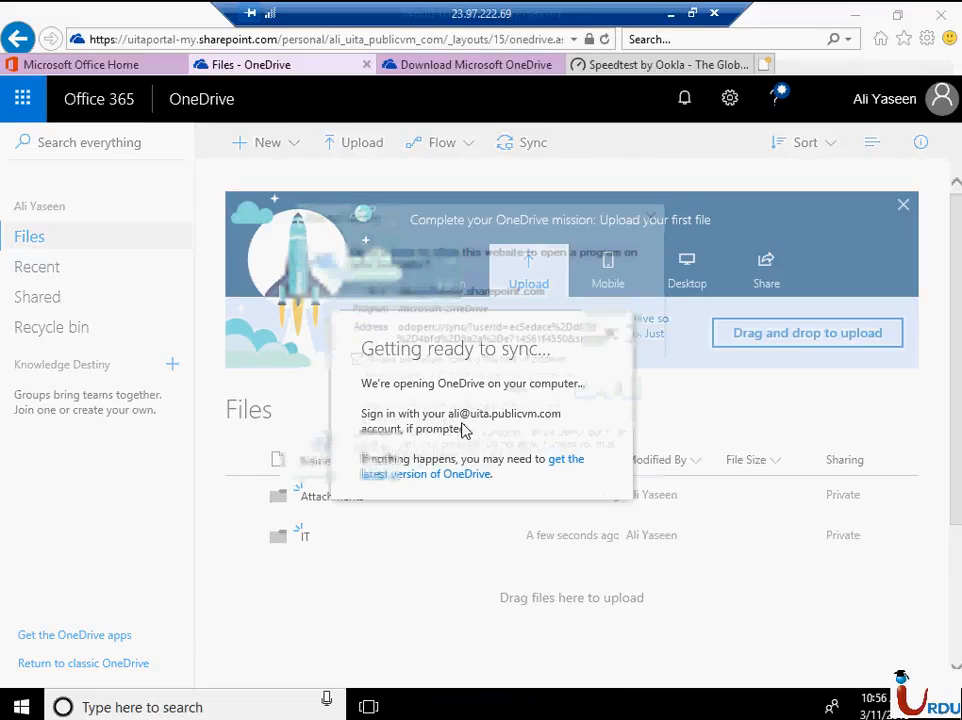
{"action": "left_click", "coordinate": [519, 392]}
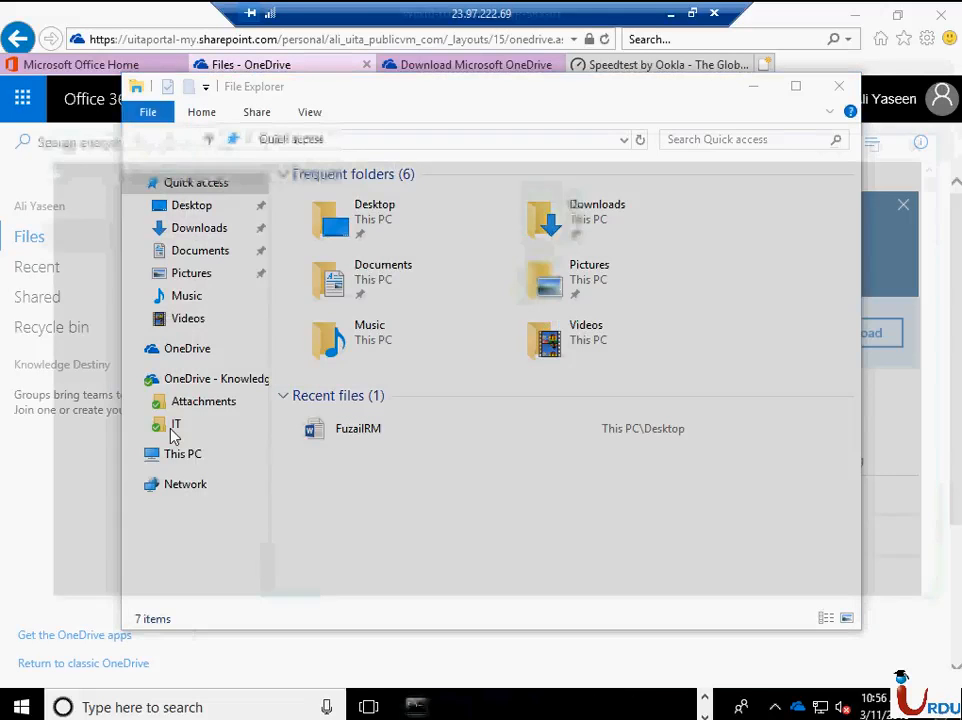
- Check the IT folder in File Explorer and create a new folder named Test in OneDrive - Knowledge Destiny
{"action": "left_click", "coordinate": [174, 426]}
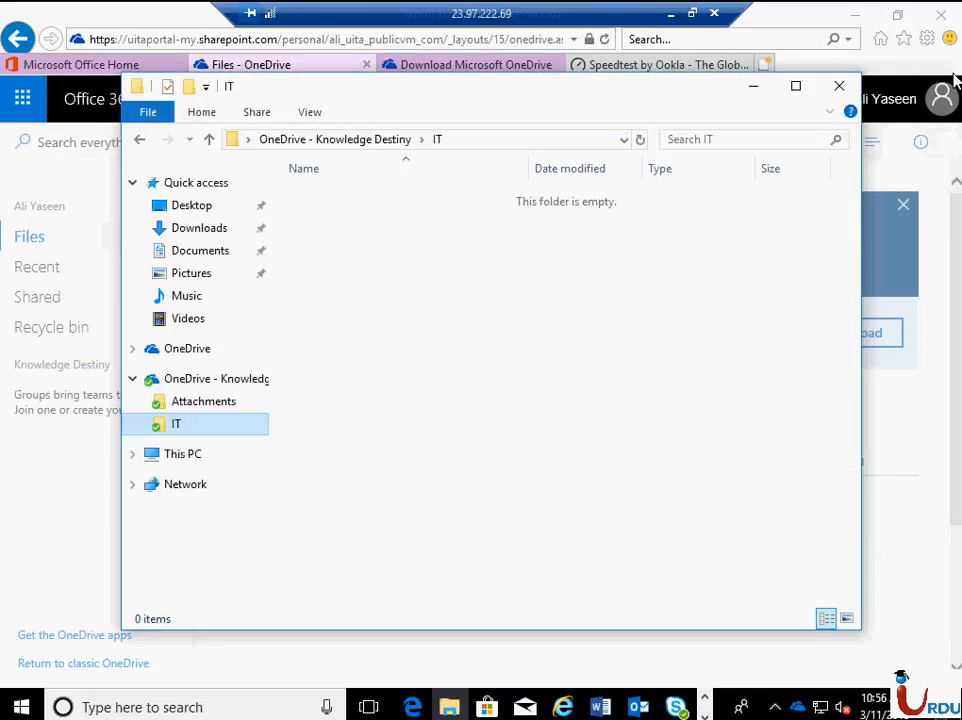
{"action": "left_click", "coordinate": [305, 377]}
{"action": "right_click", "coordinate": [405, 327]}
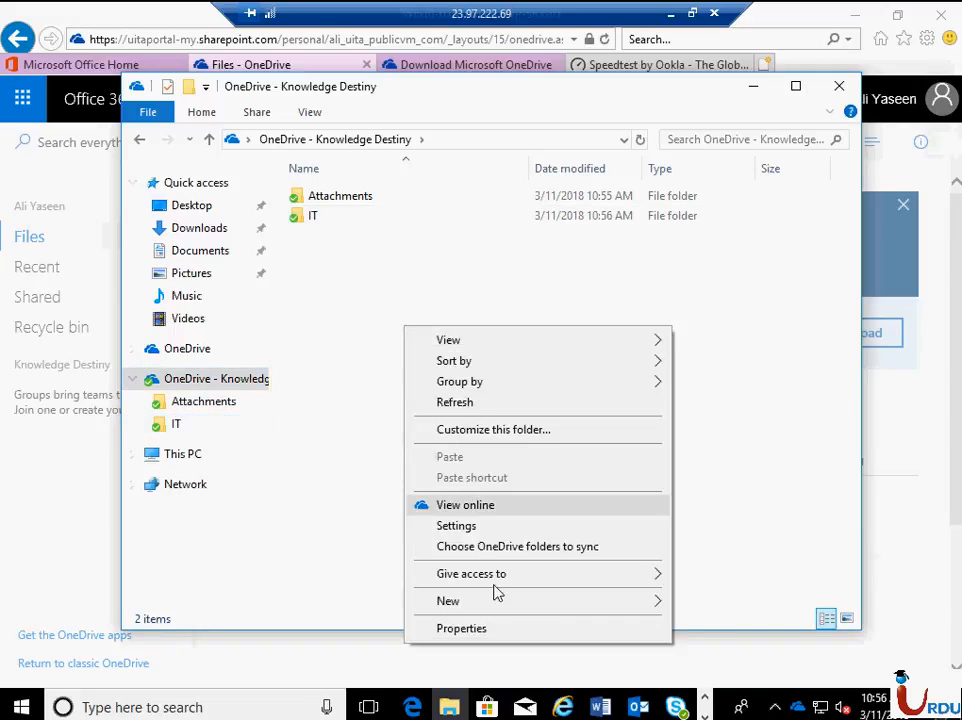
{"action": "mouse_move", "coordinate": [698, 570]}
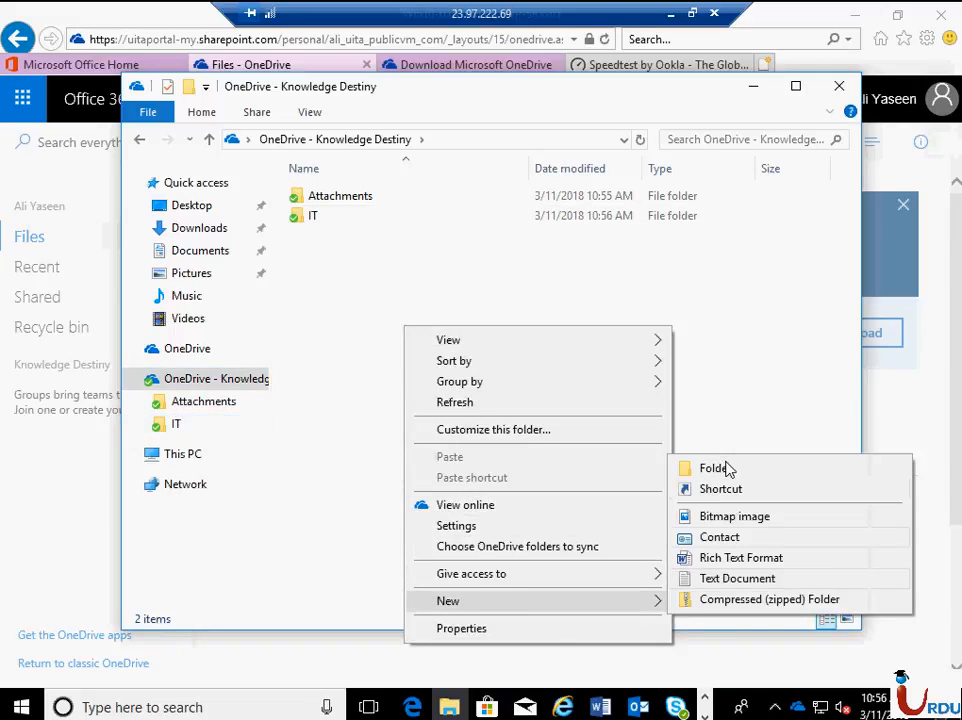
{"action": "left_click", "coordinate": [724, 466]}
{"action": "type", "text": "Test"}
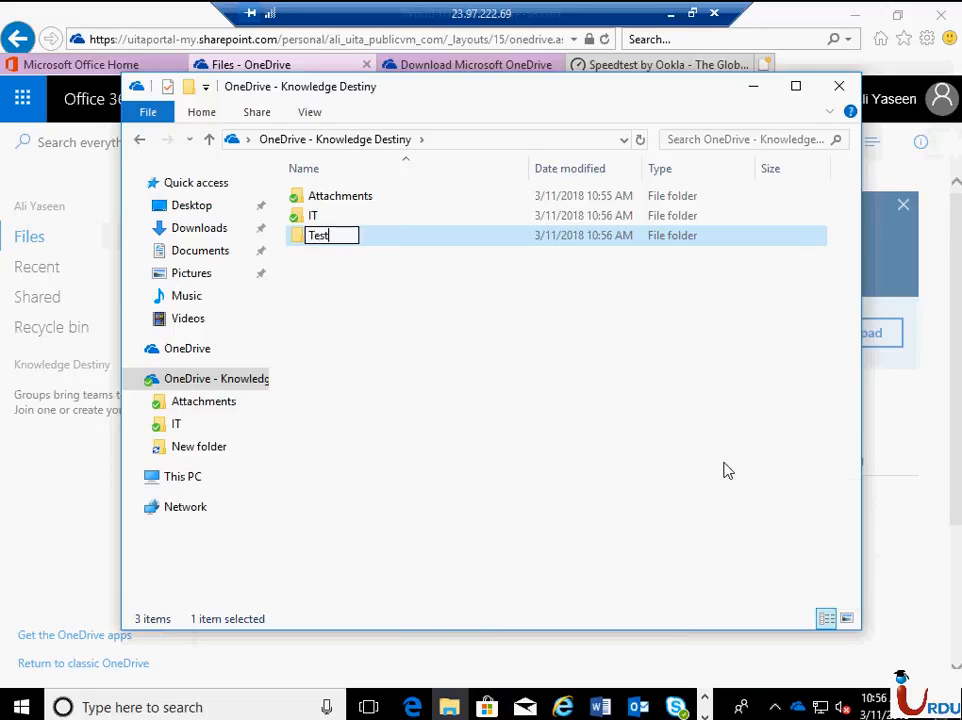
{"action": "key", "text": "Return"}
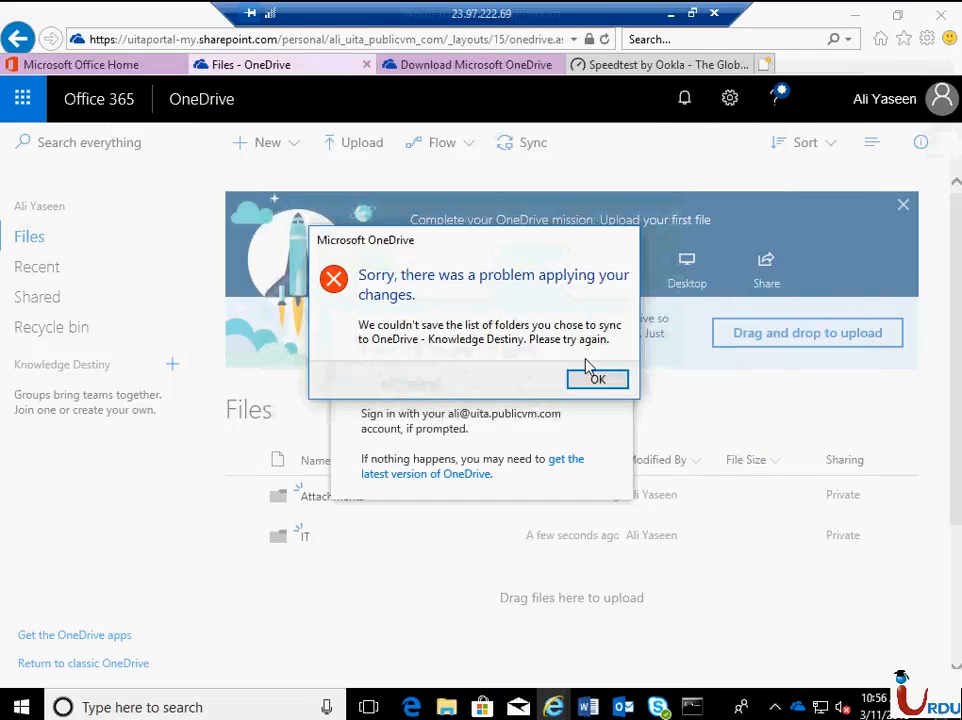
{"action": "left_click", "coordinate": [589, 379]}
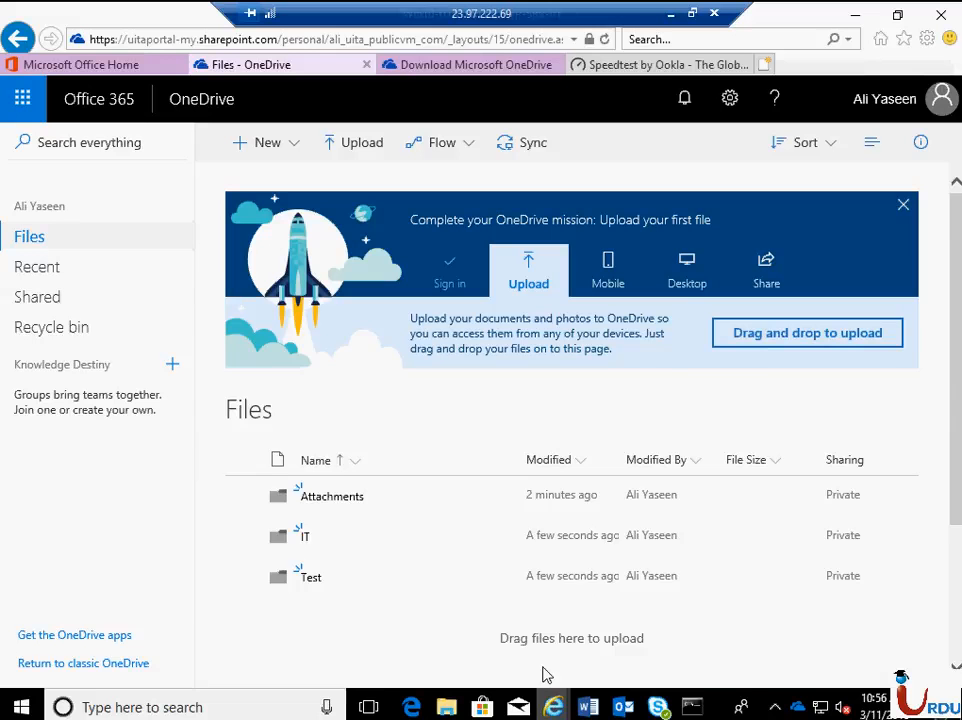
{"action": "mouse_move", "coordinate": [553, 705]}
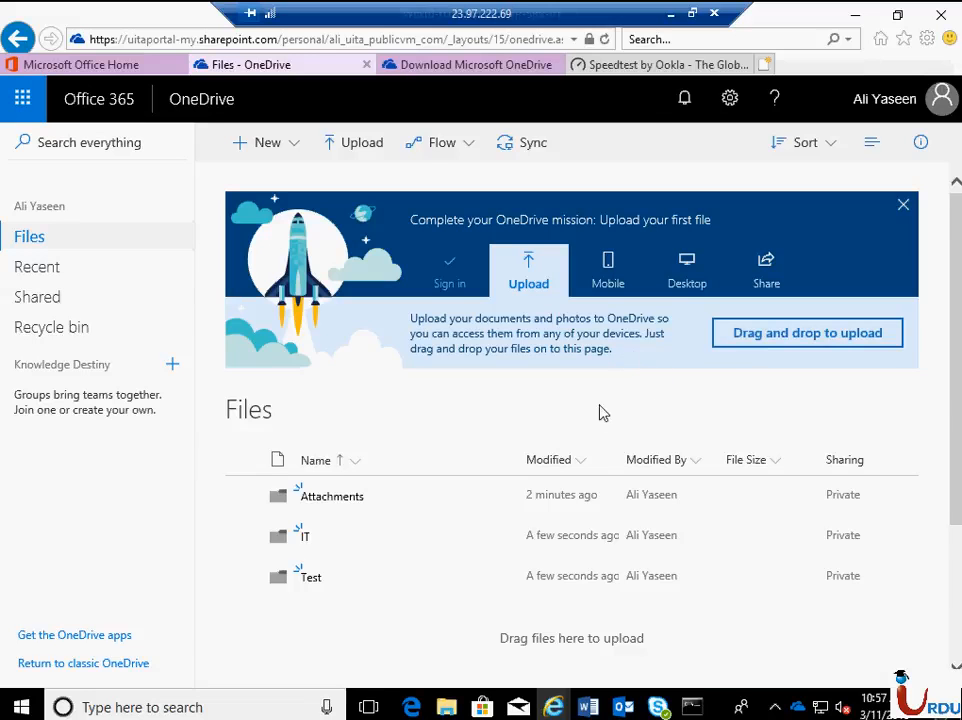
- Switch to Word and write a one-line greeting in a new blank document, ending with "It's me. Nice to see you."
{"action": "left_click", "coordinate": [591, 705]}
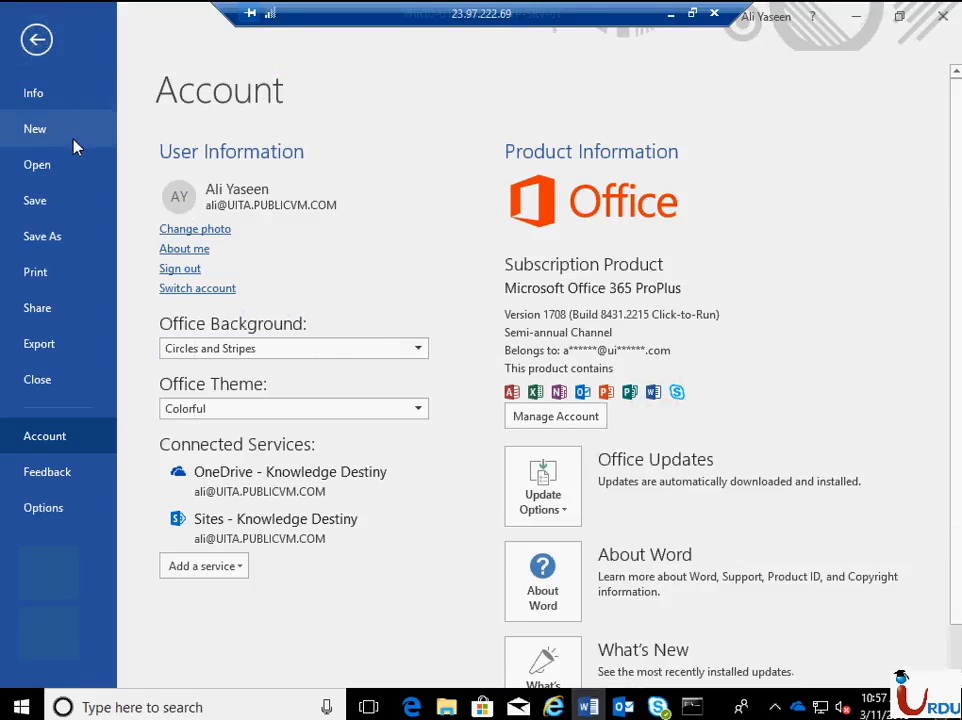
{"action": "left_click", "coordinate": [36, 129]}
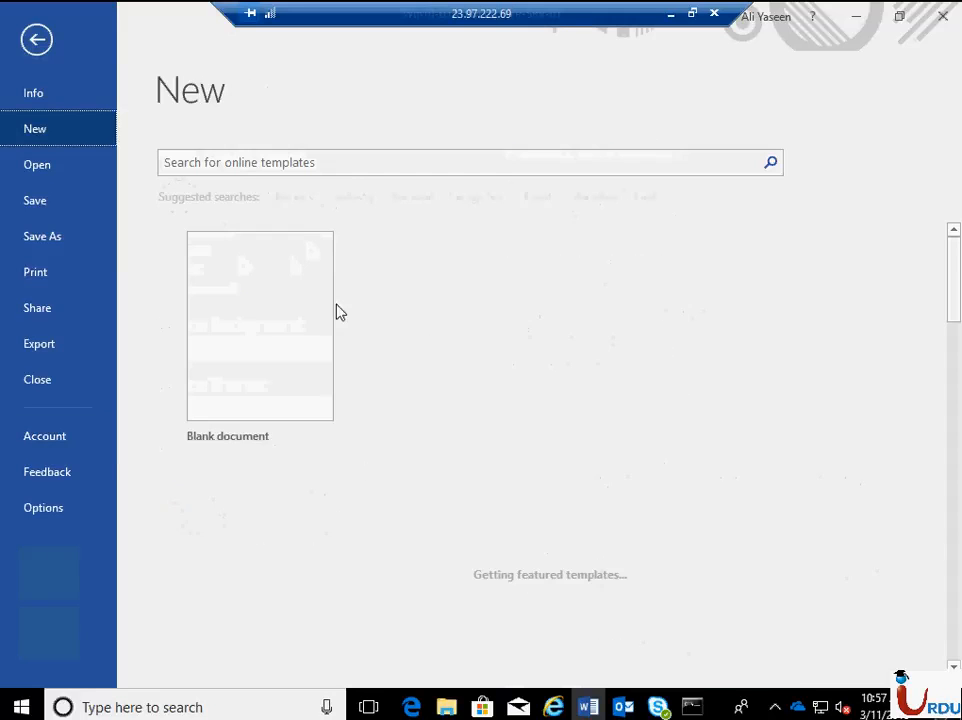
{"action": "left_click", "coordinate": [292, 363]}
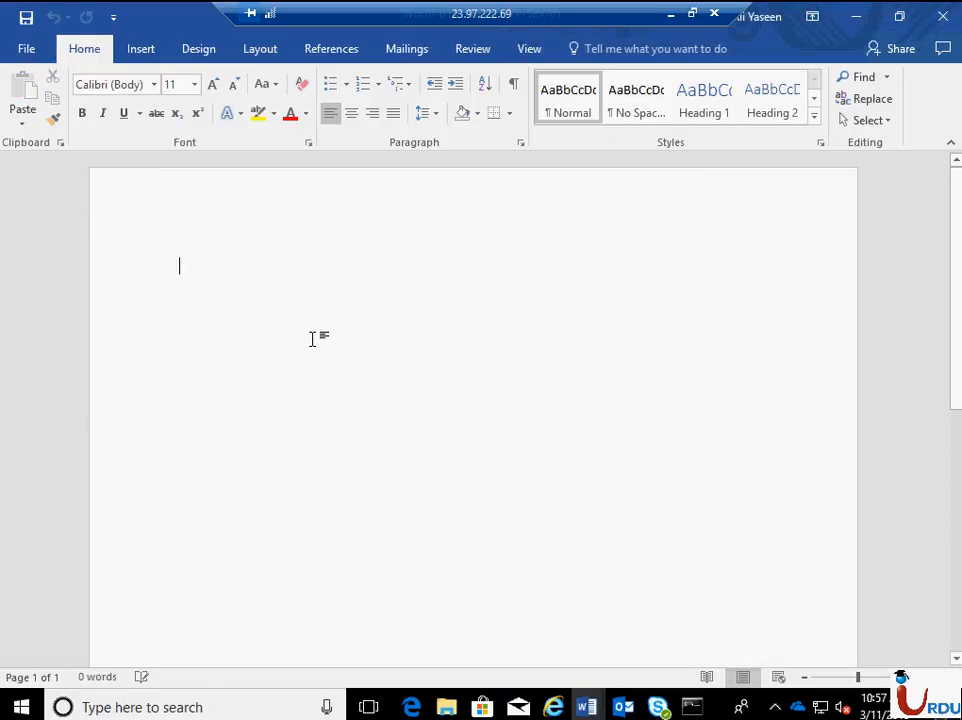
{"action": "type", "text": "Hi "}
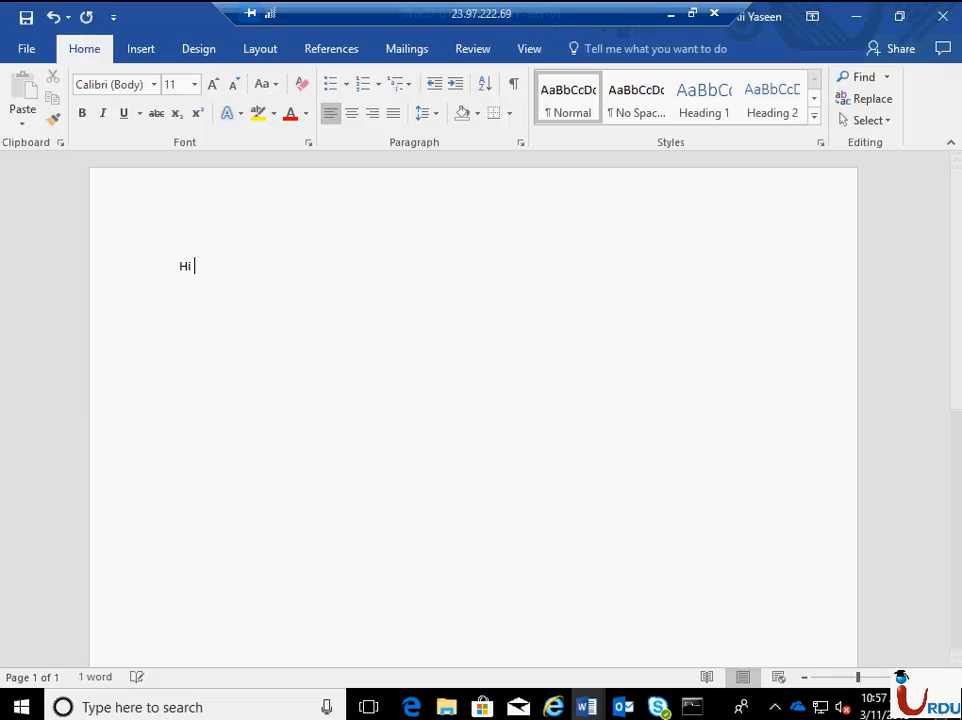
{"action": "type", "text": "Fuzail, It’s F"}
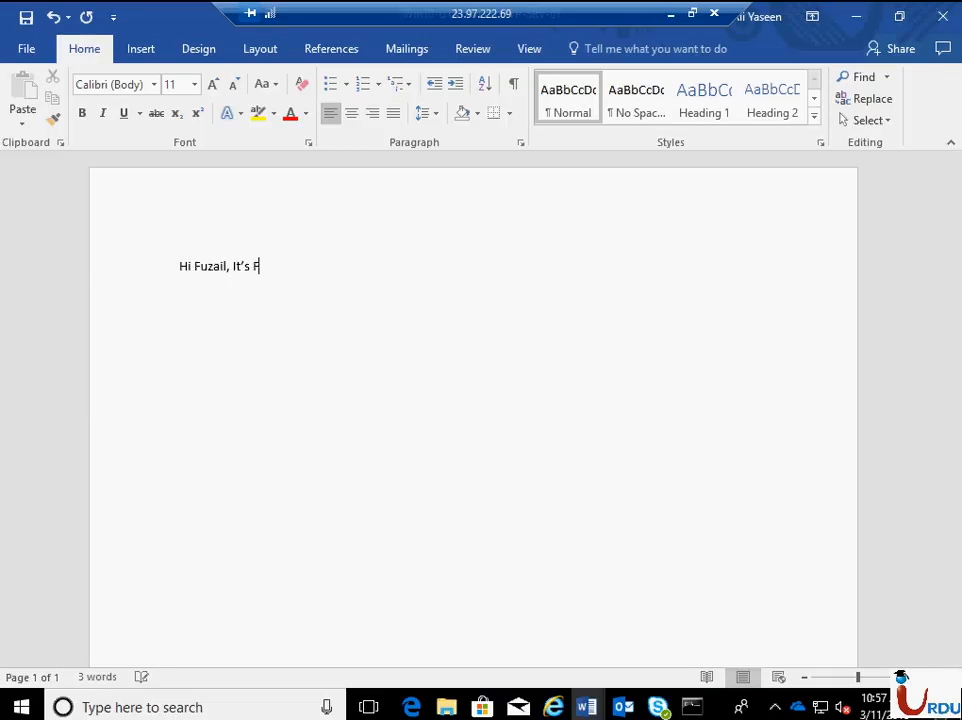
{"action": "type", "text": "It's Fuzai"}
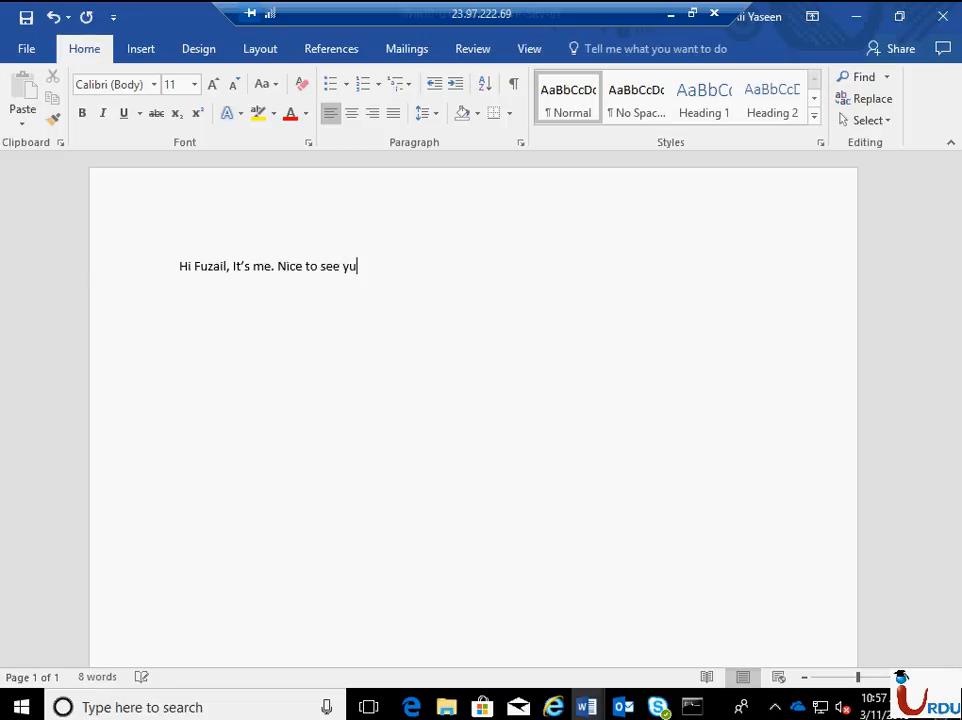
- Save the Word document in the IT folder of OneDrive - Knowledge Destiny, named with the person's first name followed by OneDrive
{"action": "key", "text": "ctrl+s"}
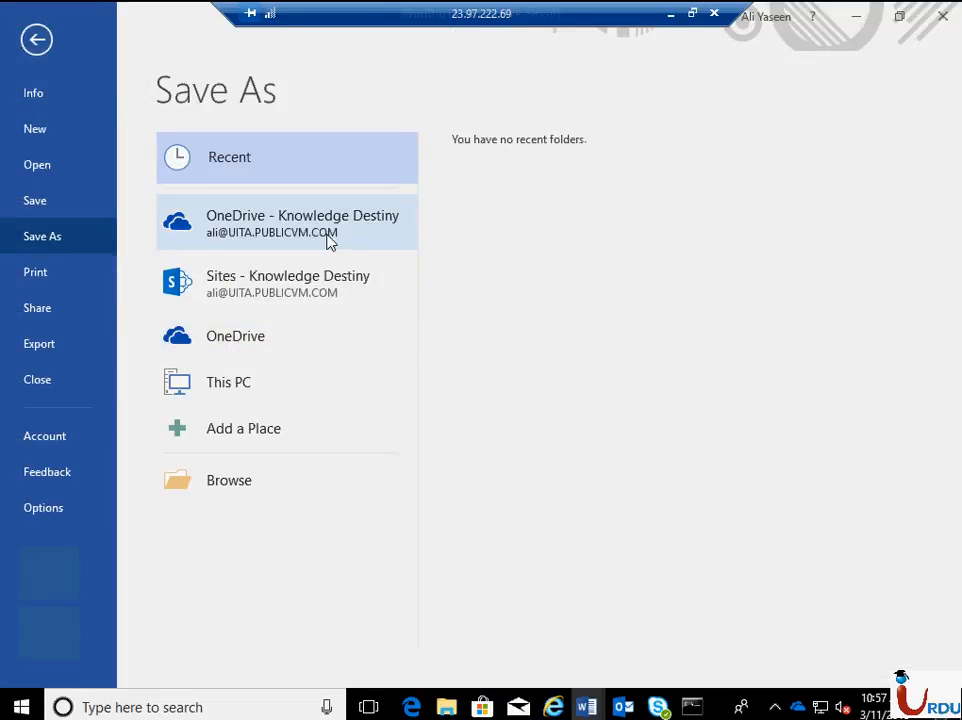
{"action": "left_click", "coordinate": [294, 240]}
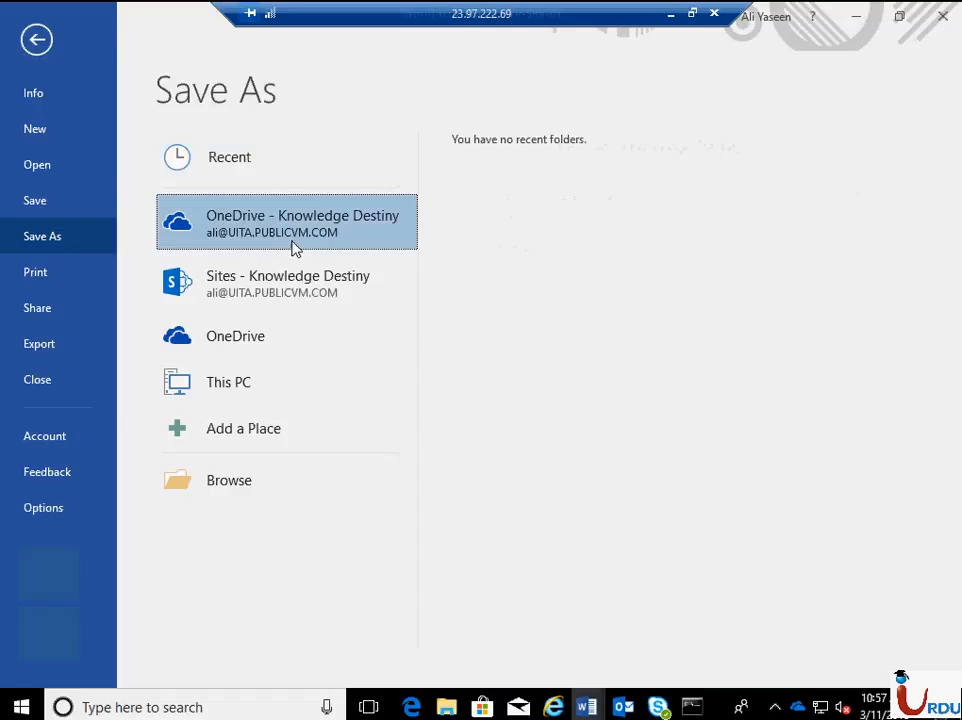
{"action": "left_click", "coordinate": [505, 350]}
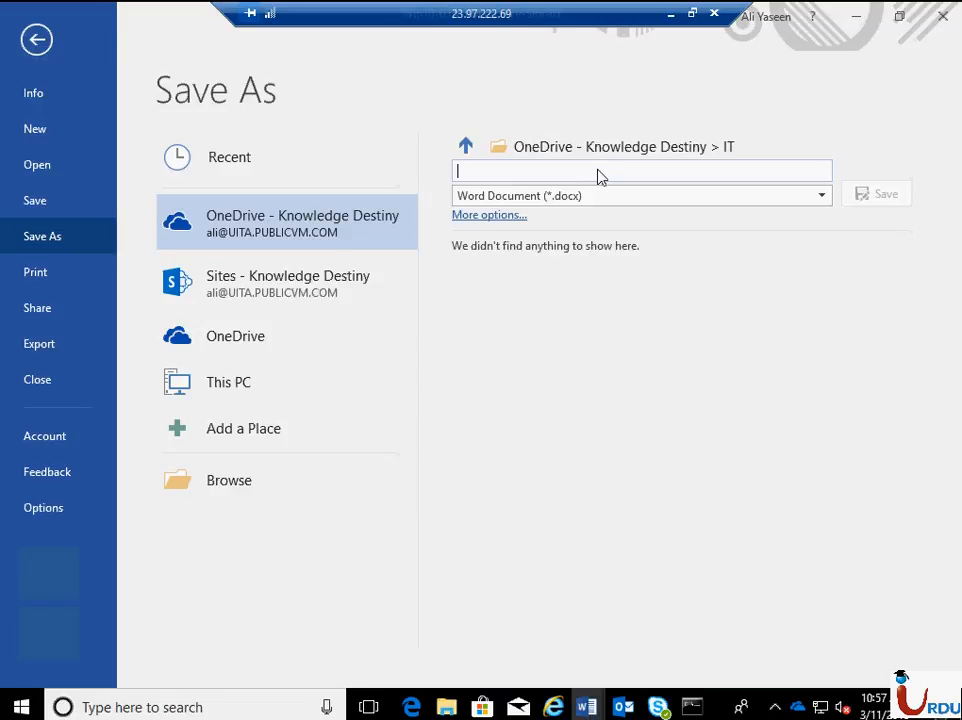
{"action": "type", "text": "FuzailOneDrive"}
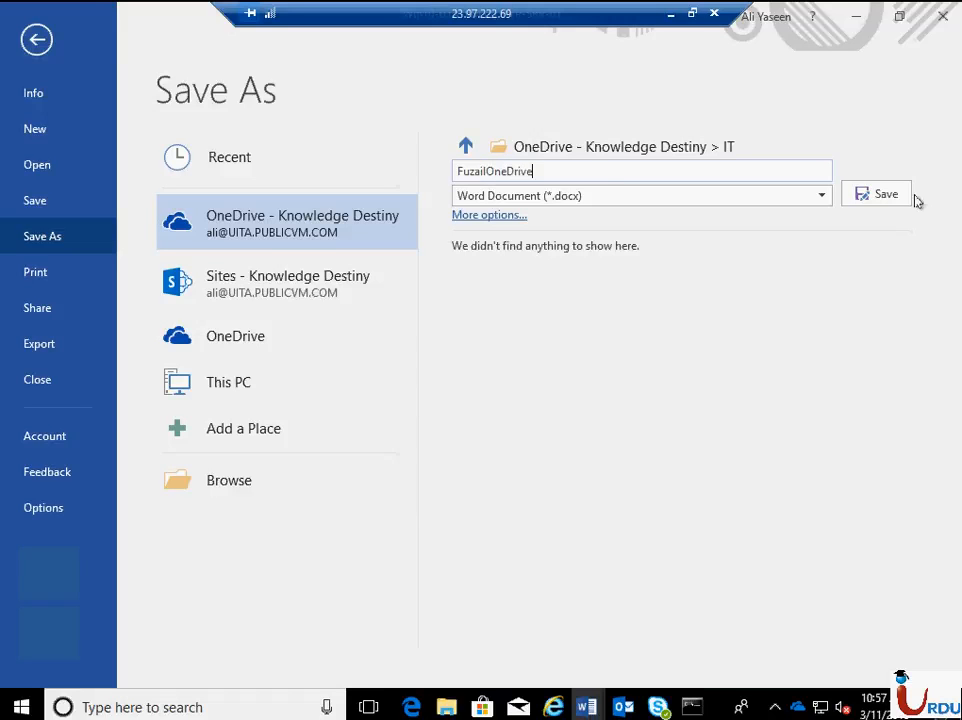
{"action": "left_click", "coordinate": [884, 195]}
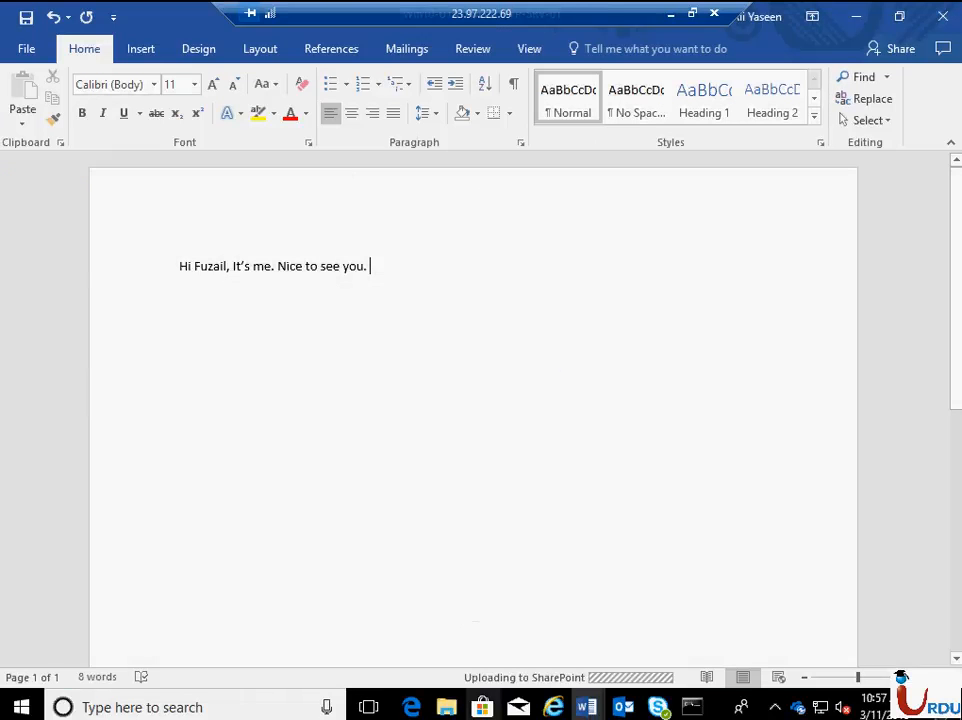
- Check the IT folder of OneDrive - Knowledge Destiny in File Explorer for the saved Word document
{"action": "mouse_move", "coordinate": [449, 707]}
{"action": "left_click", "coordinate": [355, 555]}
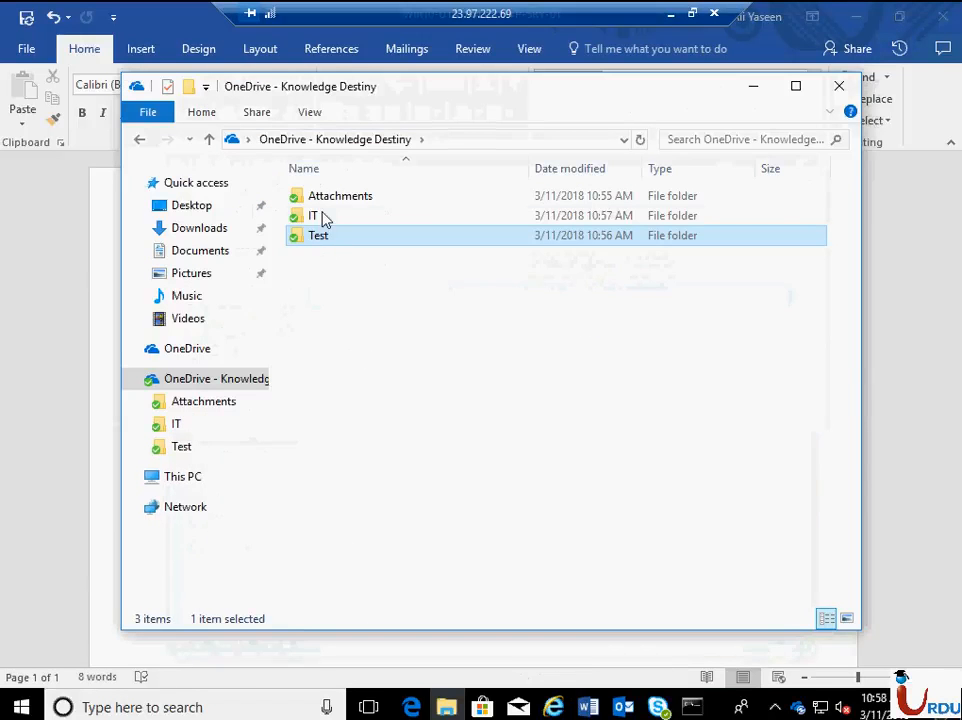
{"action": "double_click", "coordinate": [325, 219]}
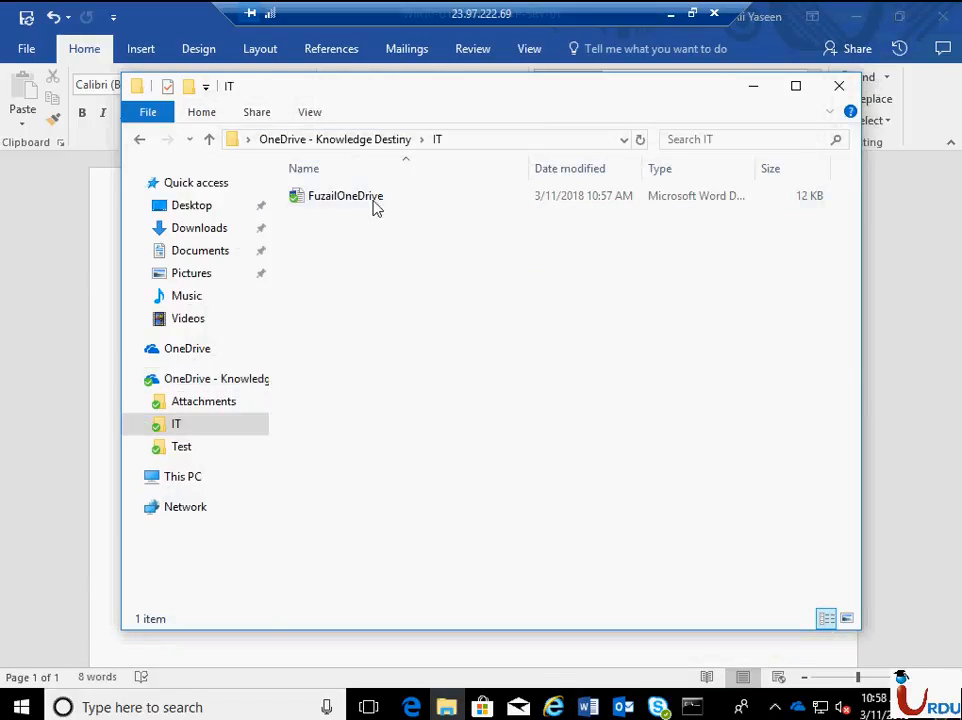
{"action": "left_click", "coordinate": [372, 199]}
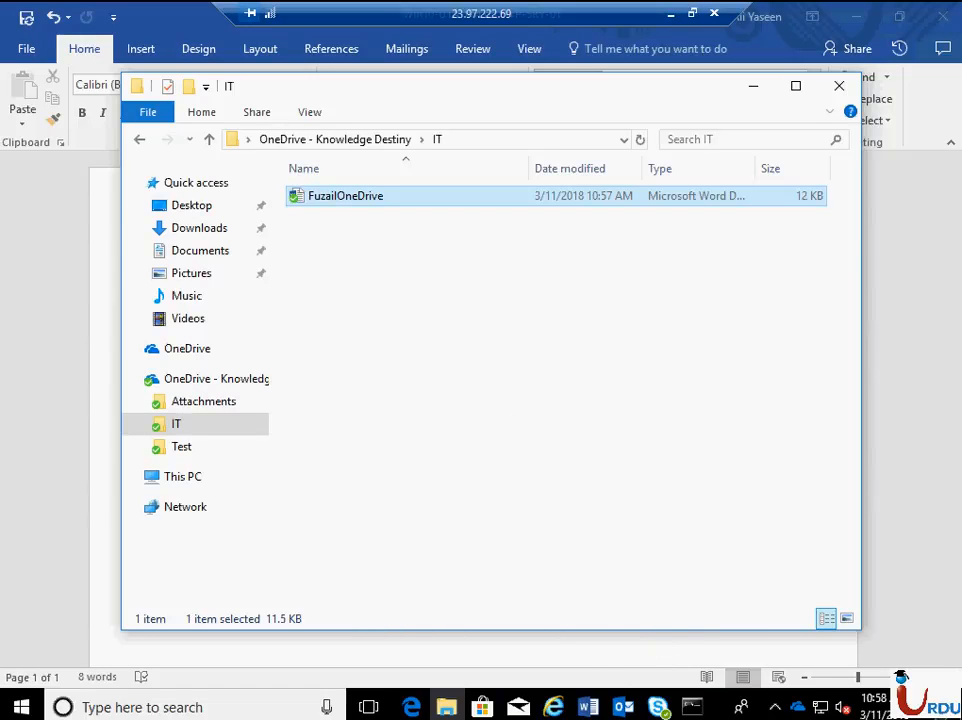
- Open the saved document from the IT folder of OneDrive on the web in Word Online, and minimize the remote session
{"action": "left_click", "coordinate": [557, 707]}
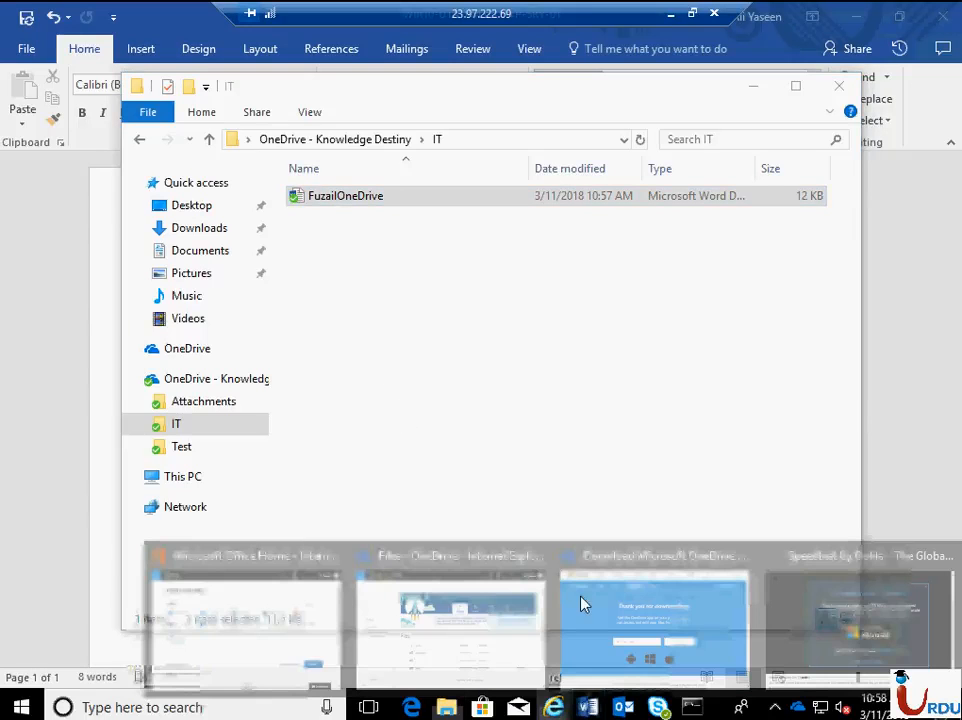
{"action": "left_click", "coordinate": [451, 629]}
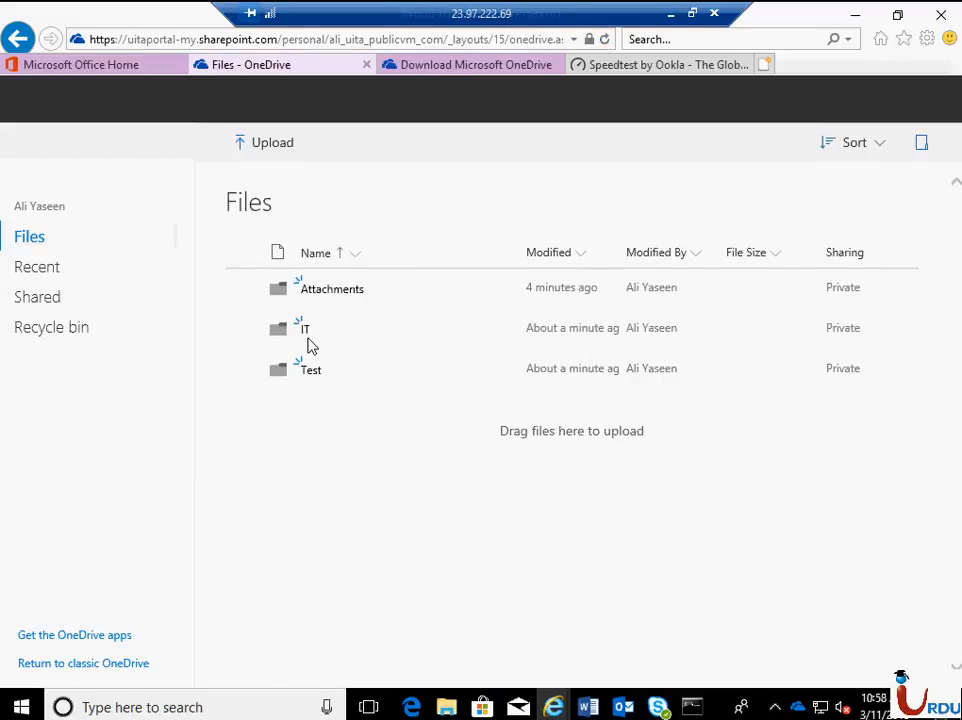
{"action": "left_click", "coordinate": [472, 332]}
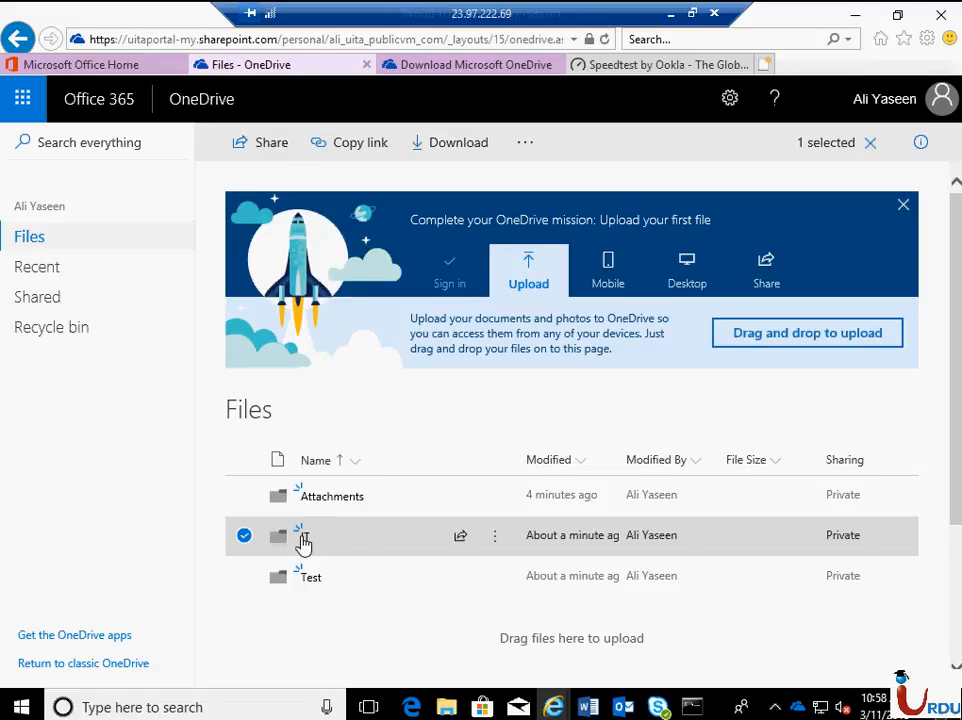
{"action": "left_click", "coordinate": [304, 540]}
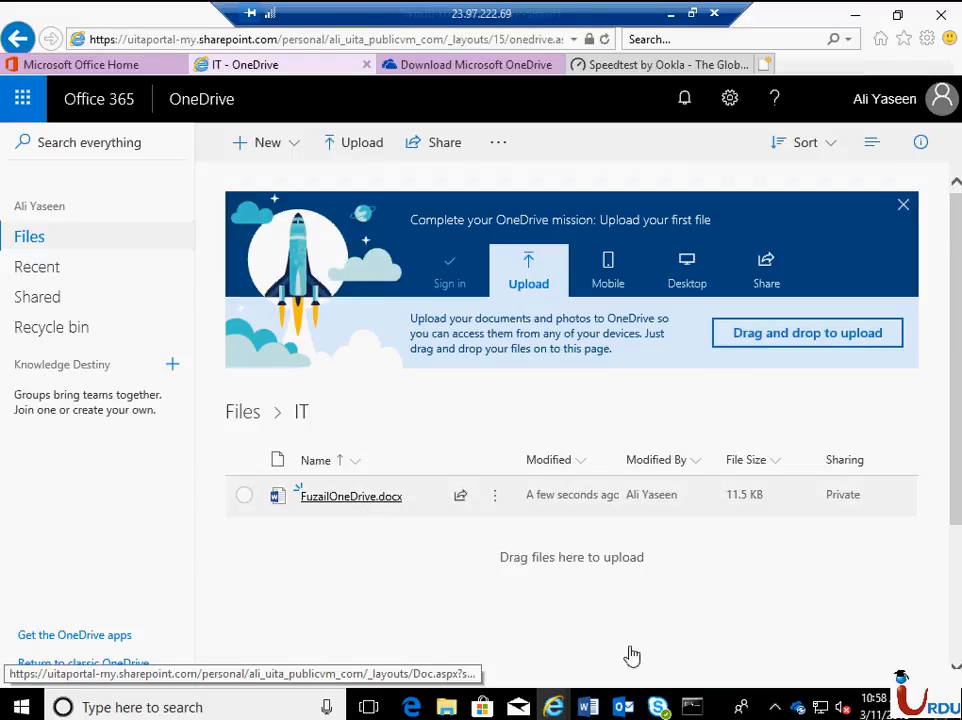
{"action": "left_click", "coordinate": [380, 510]}
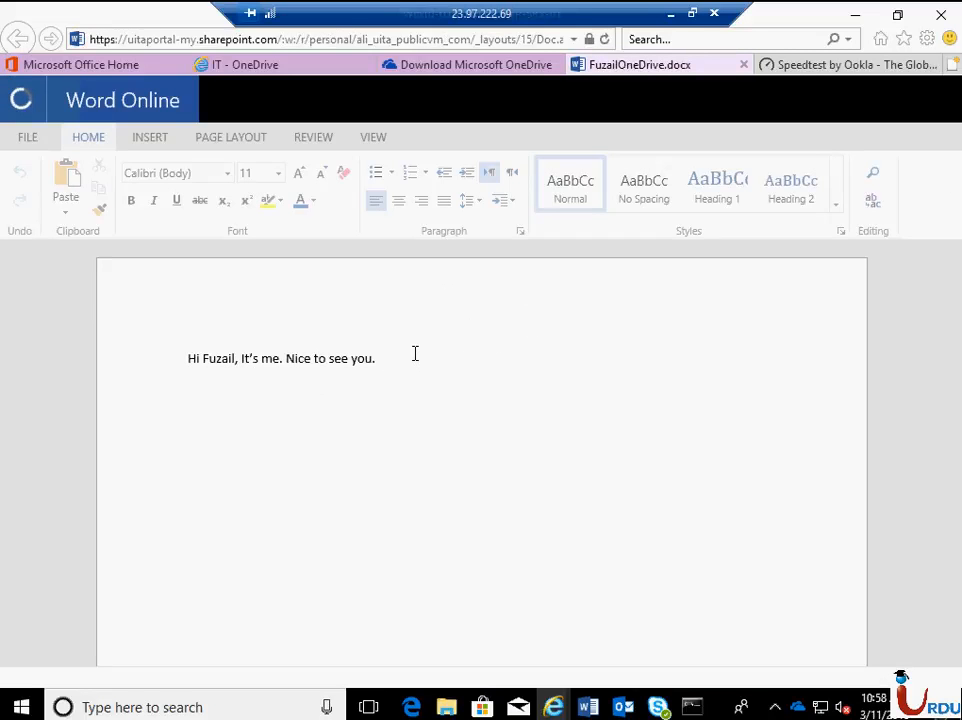
{"action": "left_click", "coordinate": [670, 14]}
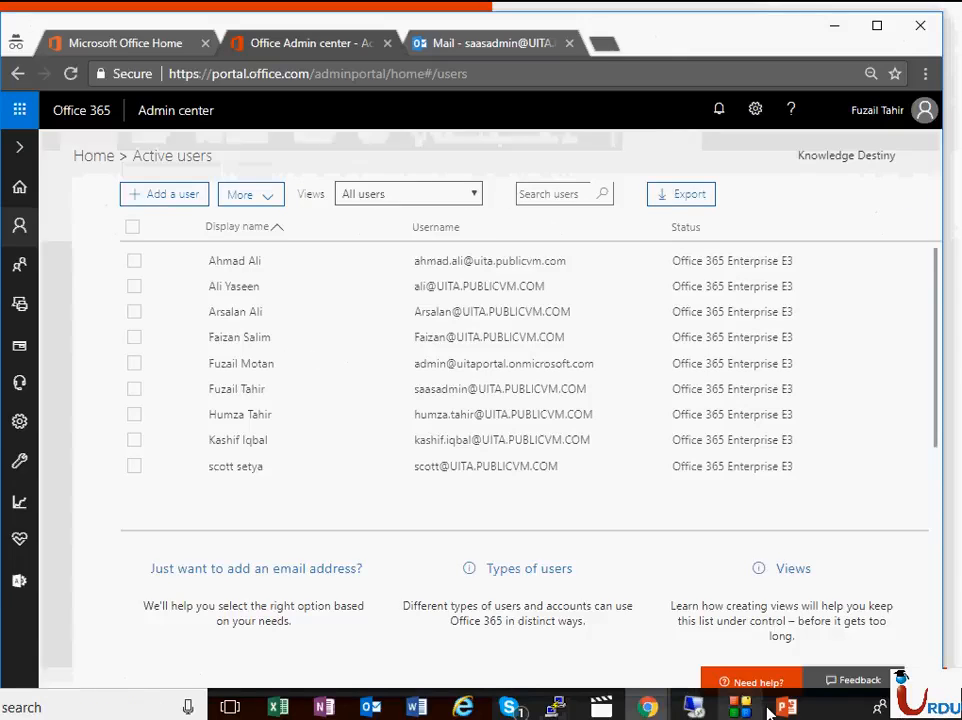